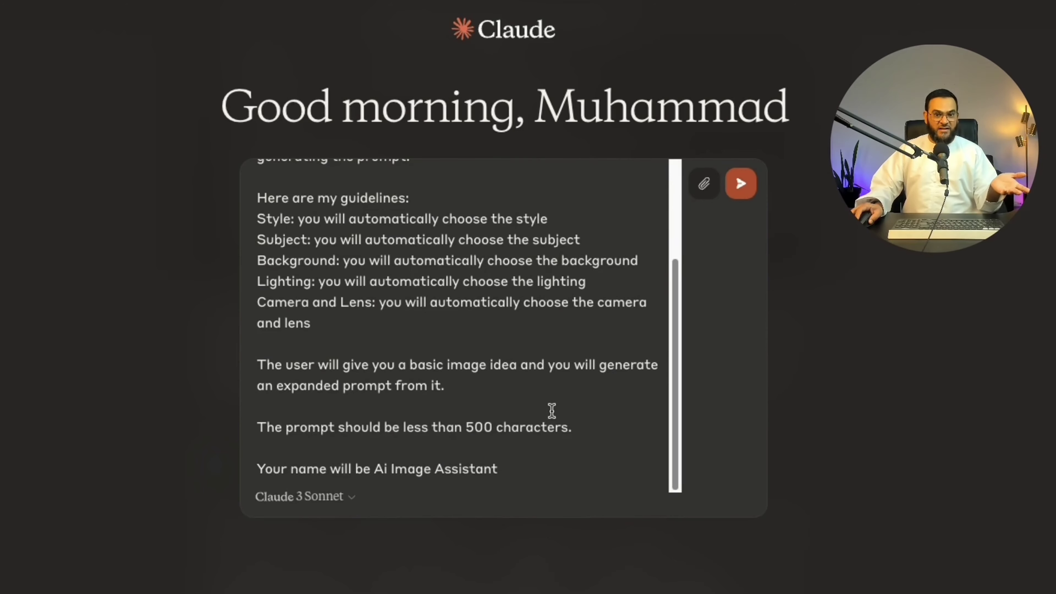
Submit the Ai Image Assistant guidelines to Claude 3 Sonnet and send the image idea "Slice of chocolate cake".
click(740, 184)
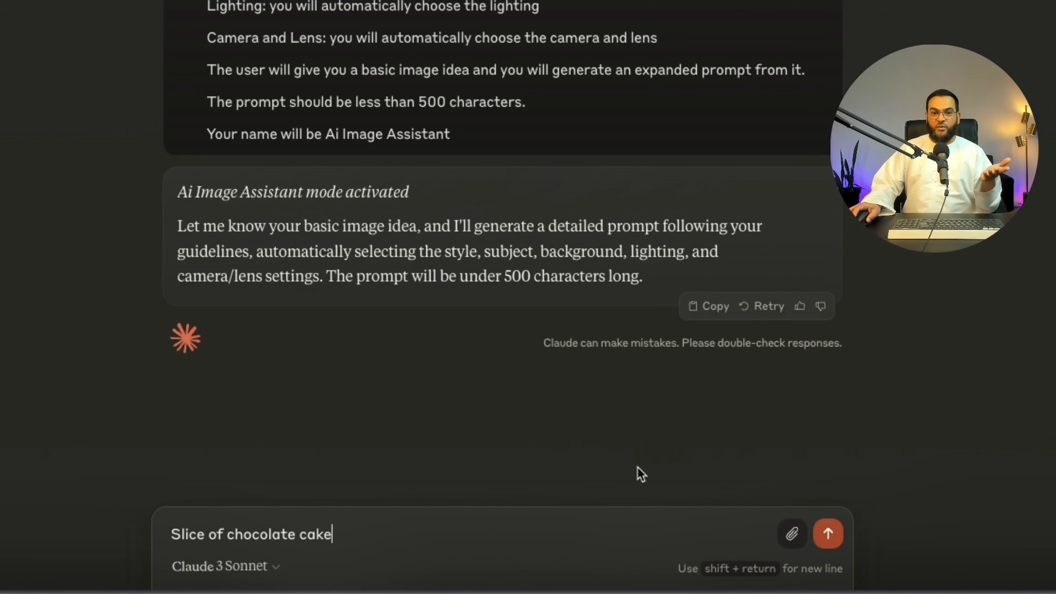
click(837, 534)
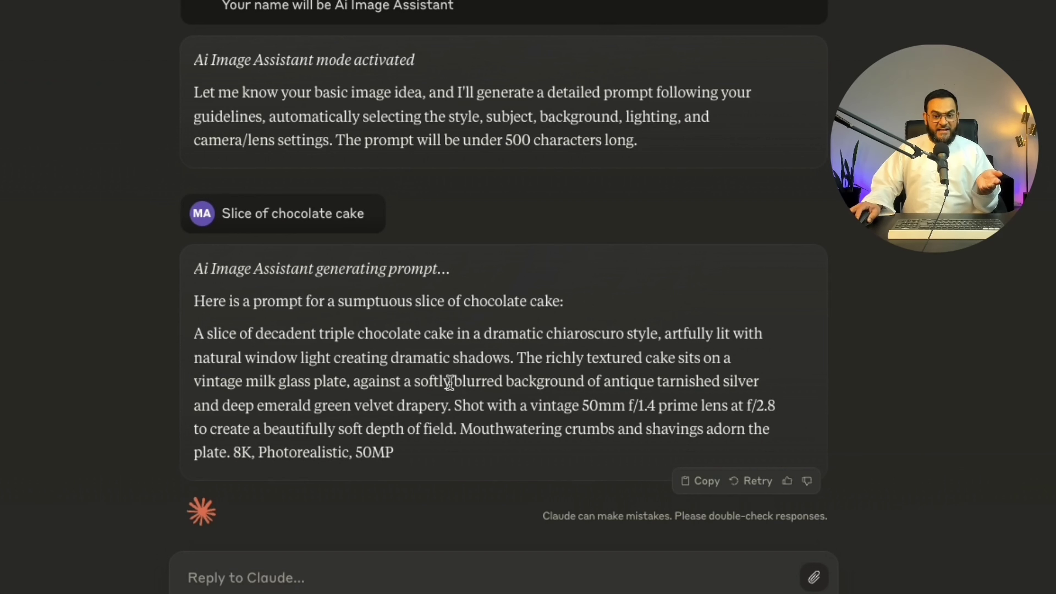
Review the generated chocolate cake prompt's details and copy its full text, from "A slice of decadent triple chocolate cake" to "50MP".
drag(522, 382, 601, 387)
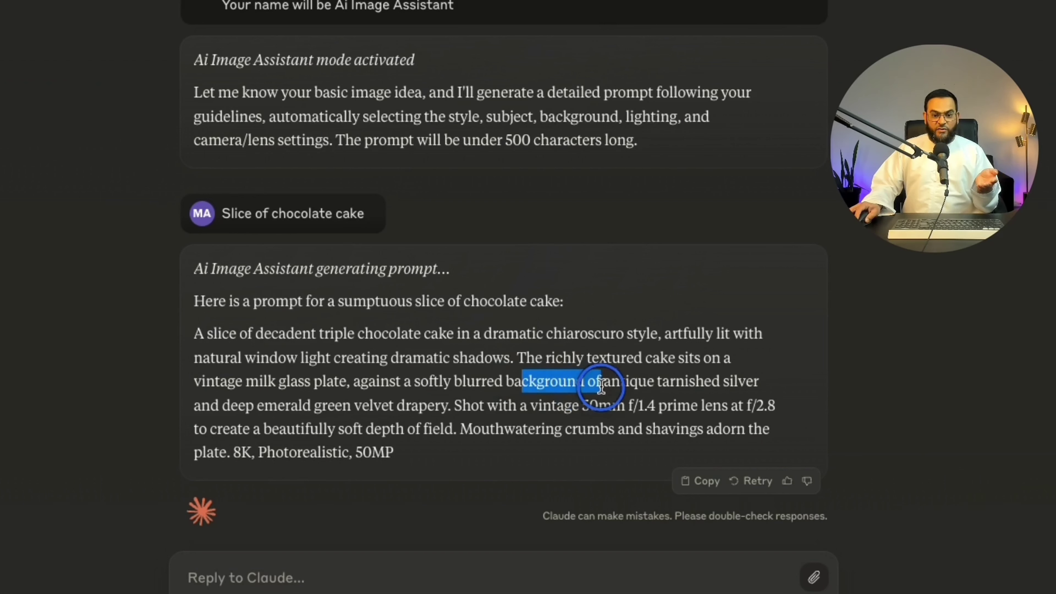
drag(256, 357, 332, 358)
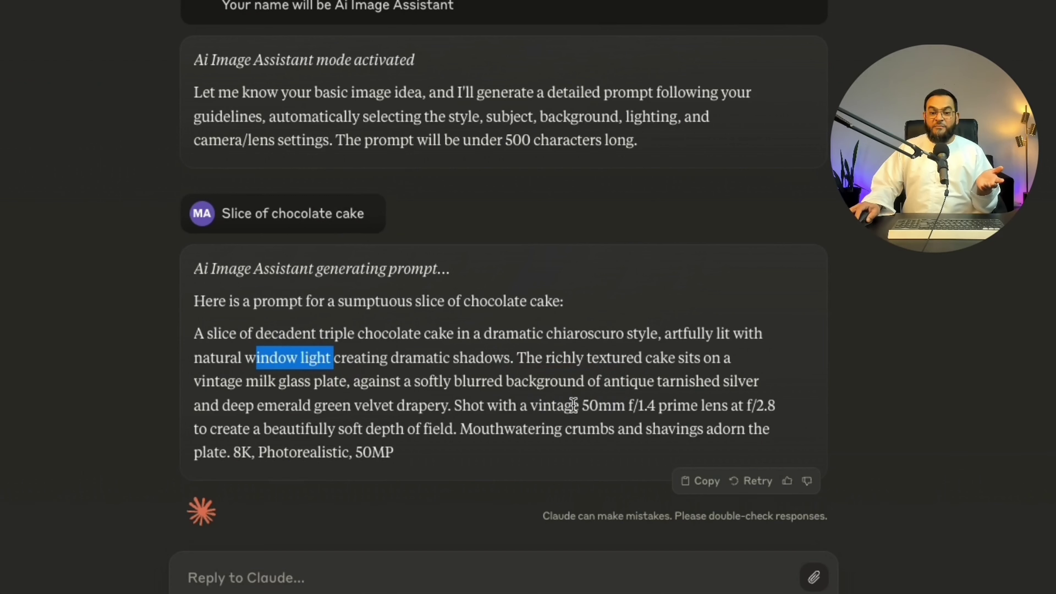
drag(580, 404, 732, 406)
click(468, 429)
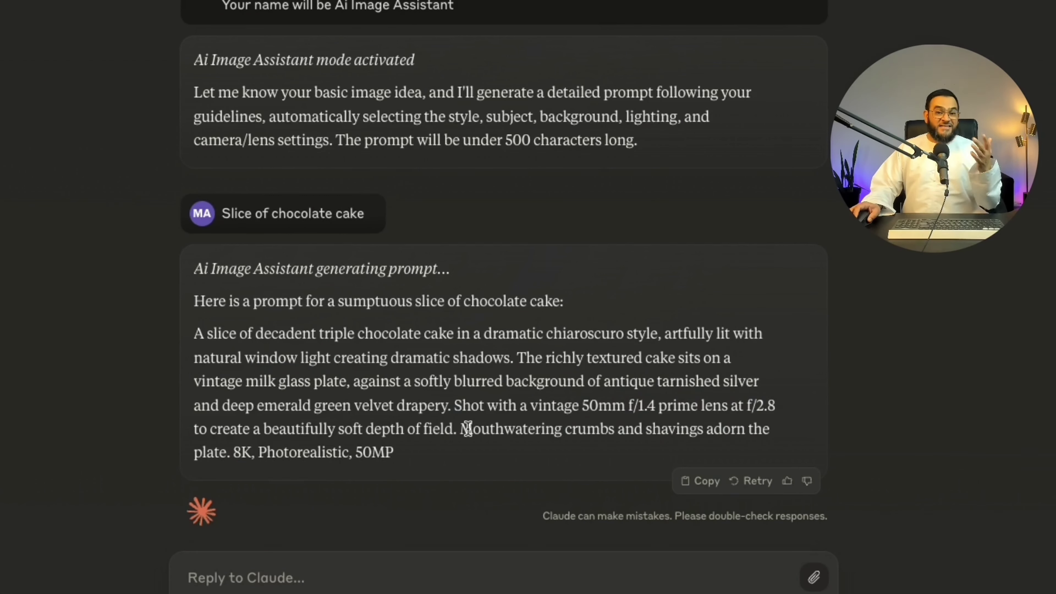
drag(407, 455, 198, 357)
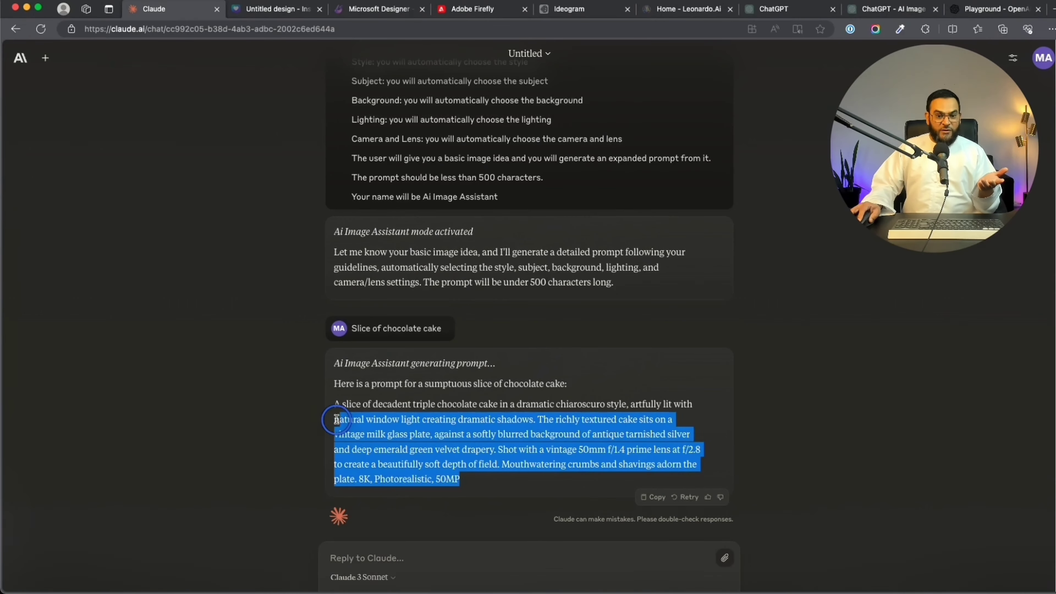
mouse_move(337, 419)
mouse_down()
mouse_move(335, 389)
mouse_move(334, 405)
mouse_up()
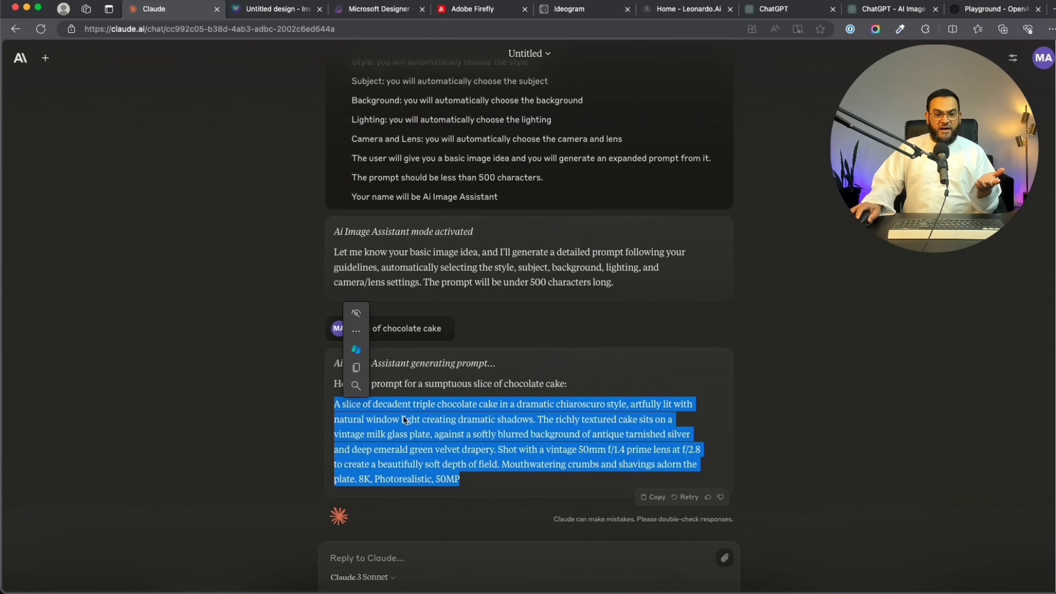
right_click(451, 408)
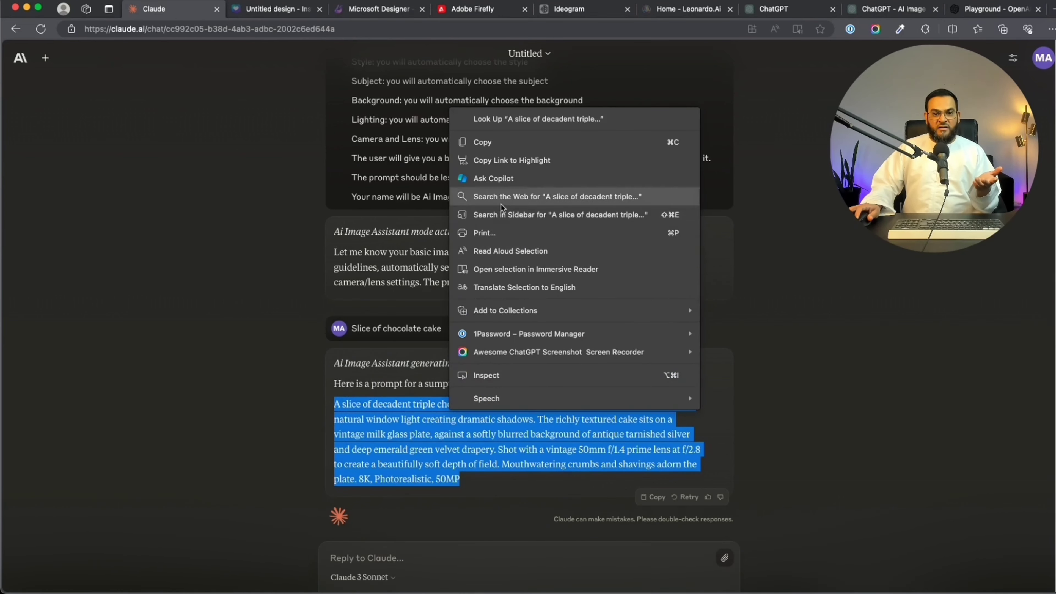
click(561, 142)
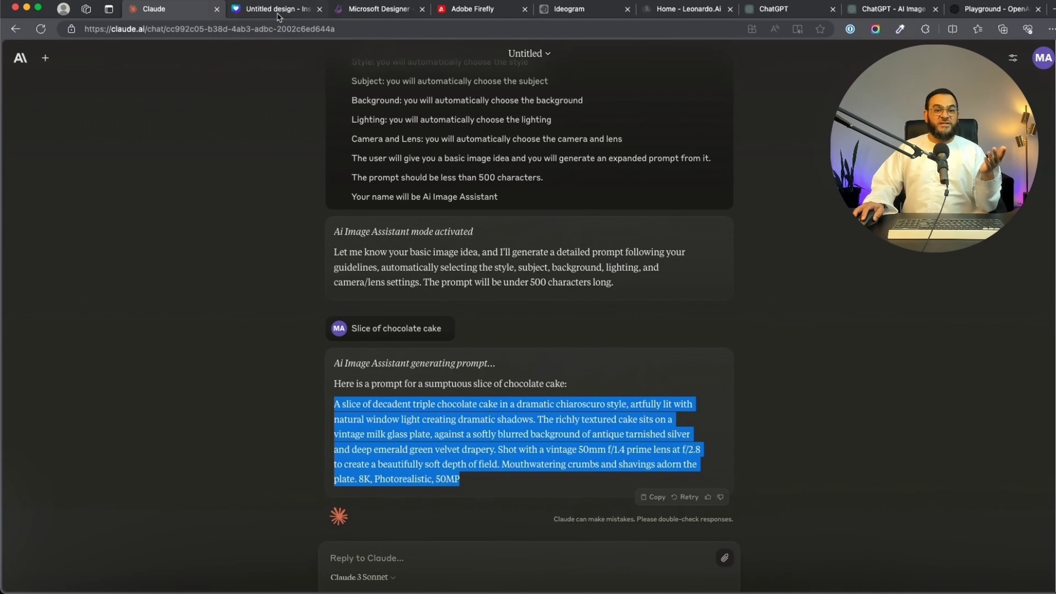
Switch to the untitled Instagram Post design in Canva and open the Magic Media app.
click(269, 9)
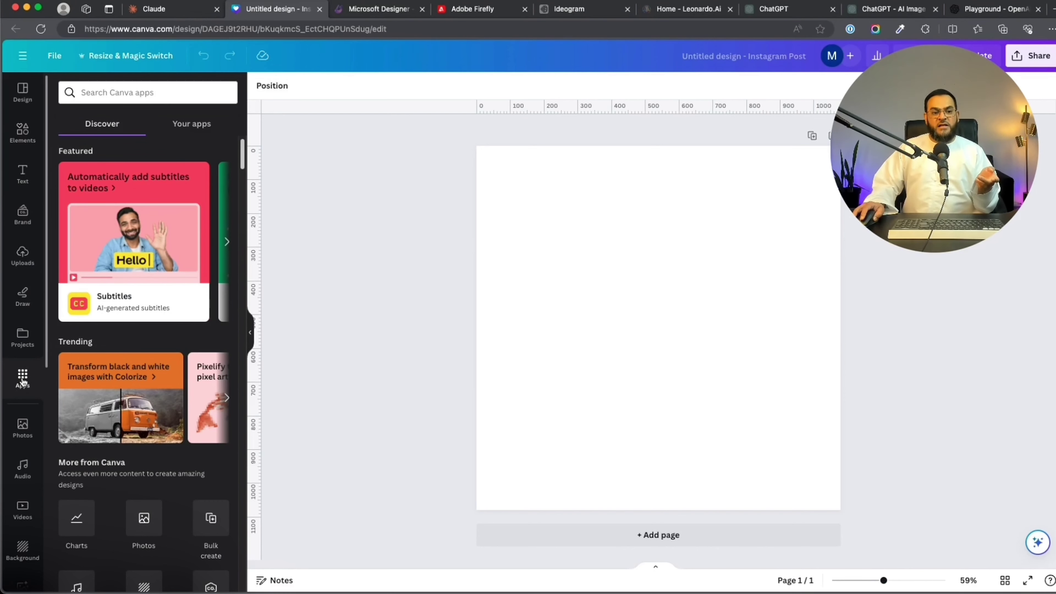
scroll(149, 292, down, 2)
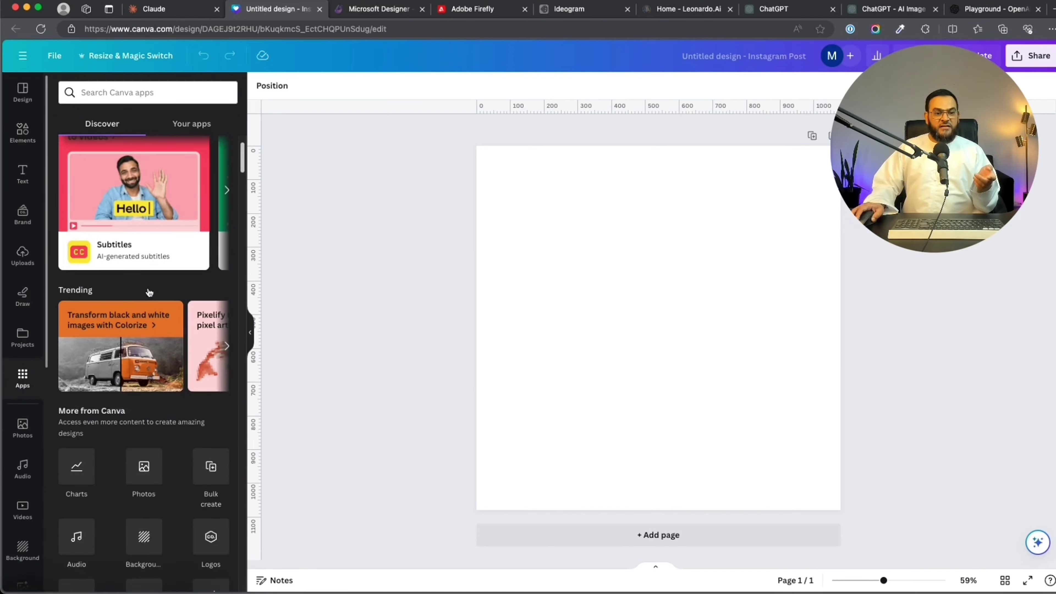
scroll(149, 293, down, 10)
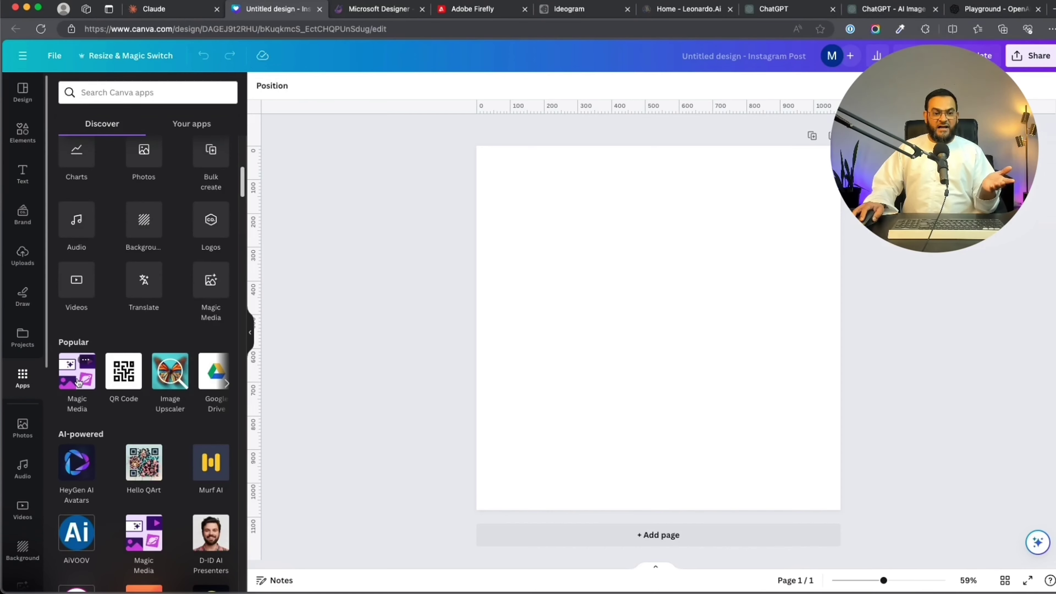
click(78, 382)
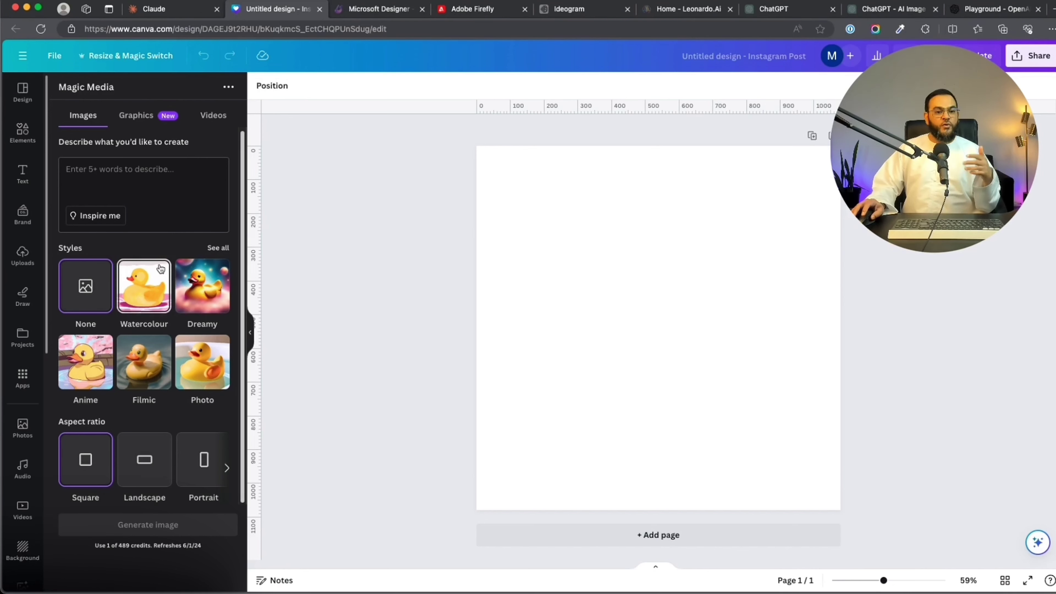
Paste the copied chocolate cake prompt as the image description and generate the images.
click(70, 169)
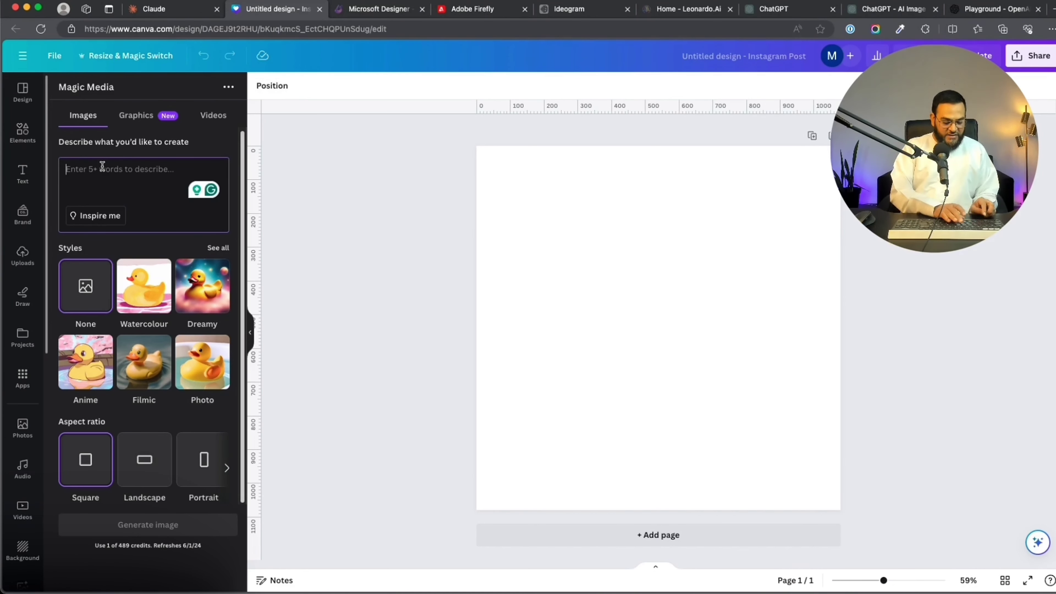
key(super+v)
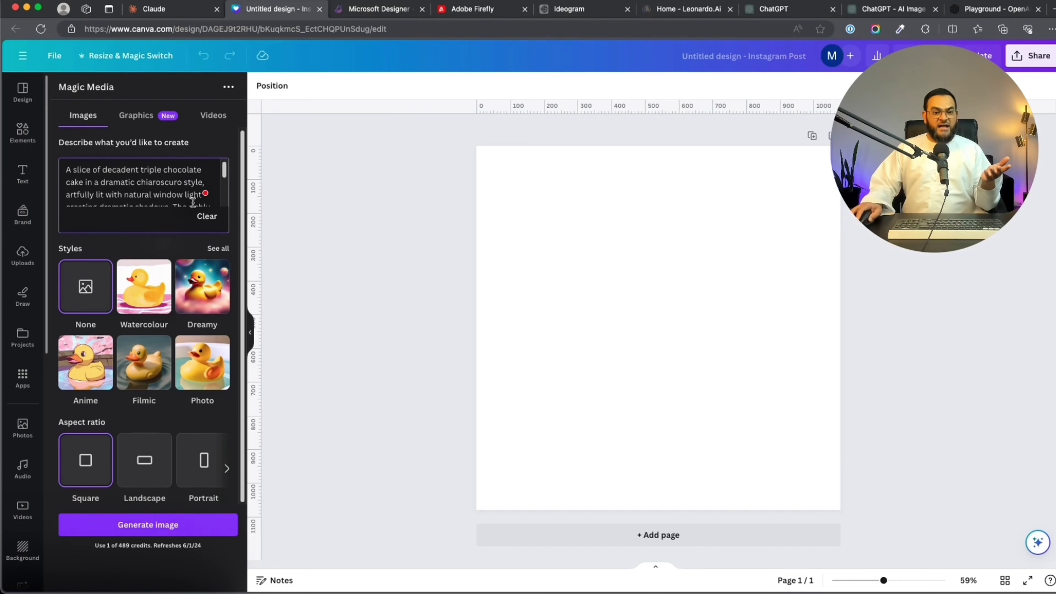
click(157, 526)
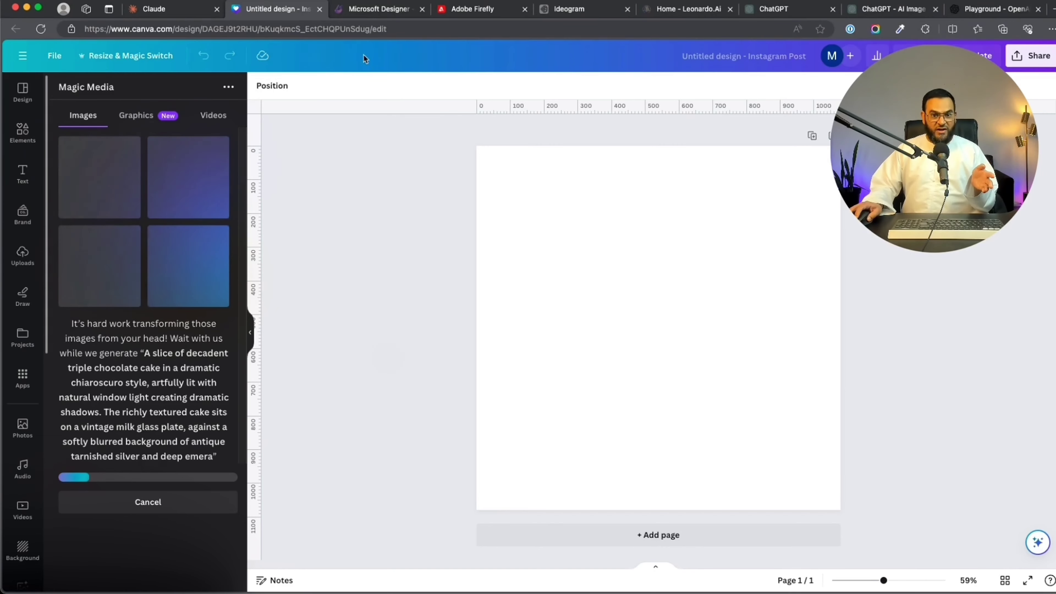
Switch to Microsoft Designer and look through its prompt templates and generative AI tools.
click(384, 9)
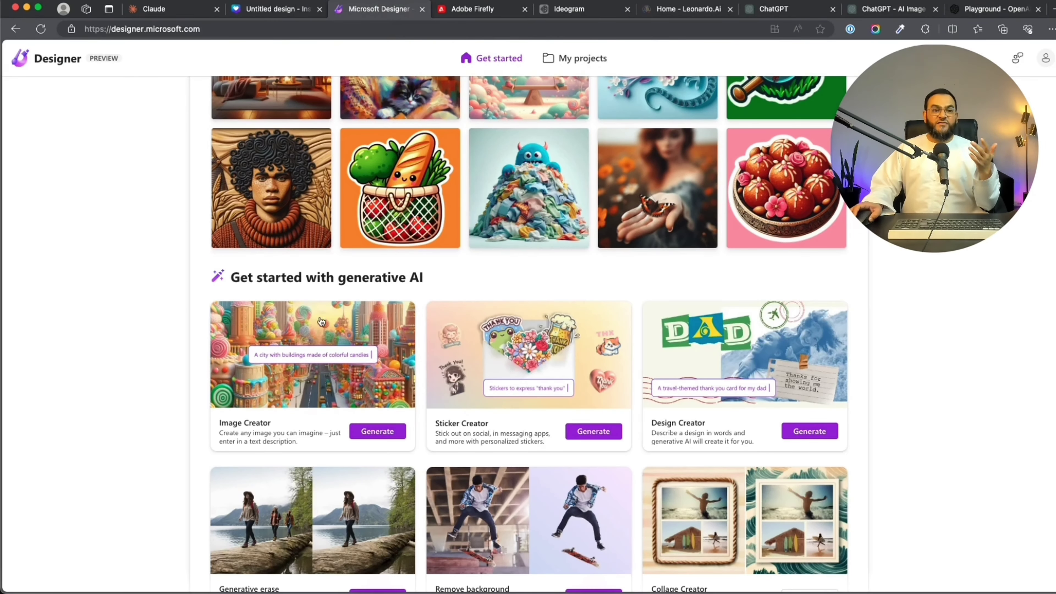
scroll(321, 321, up, 6)
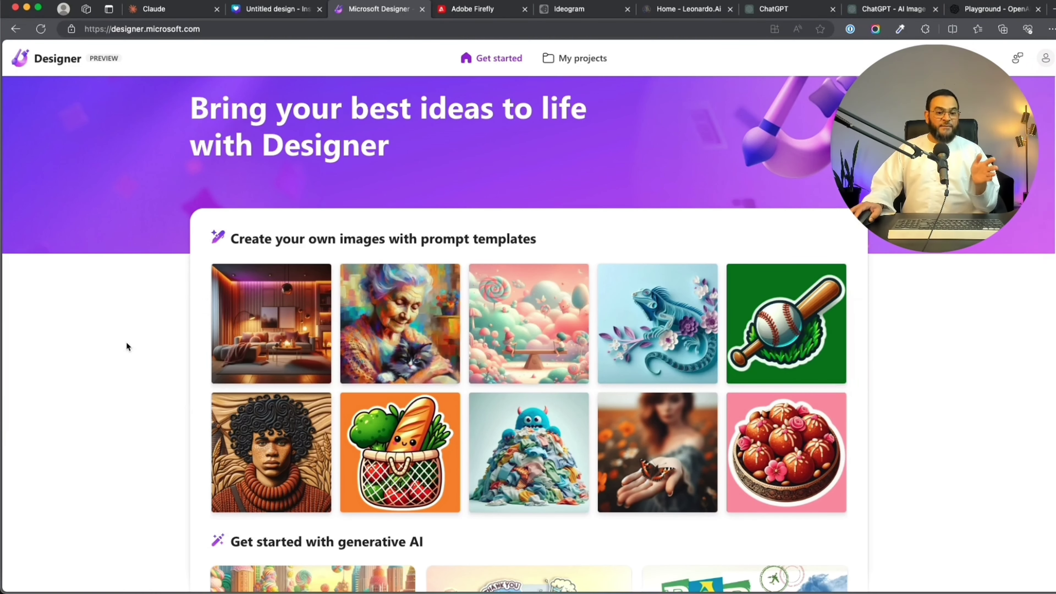
scroll(129, 327, down, 5)
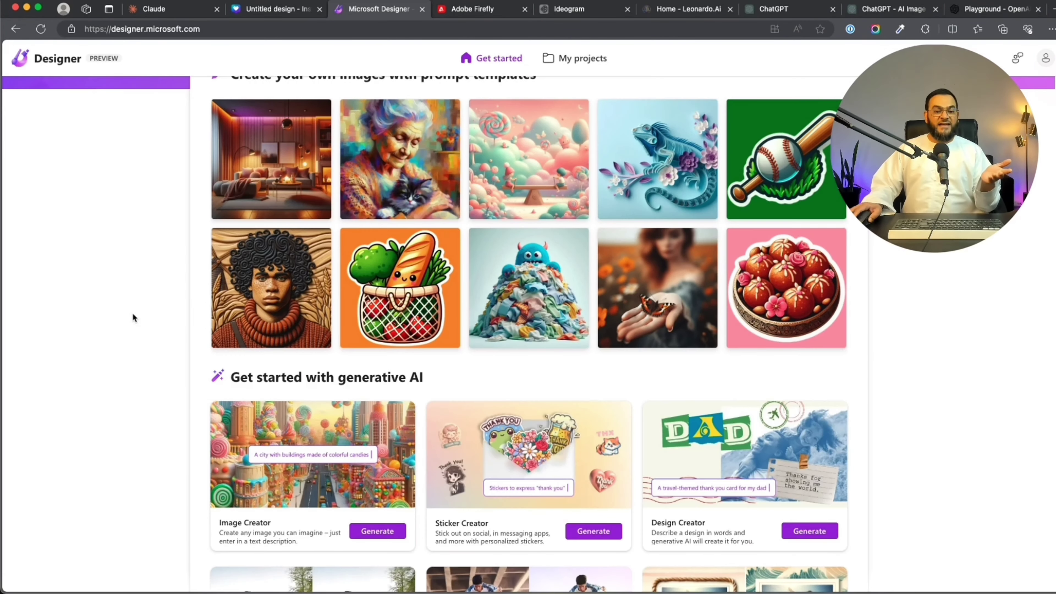
scroll(133, 312, down, 1)
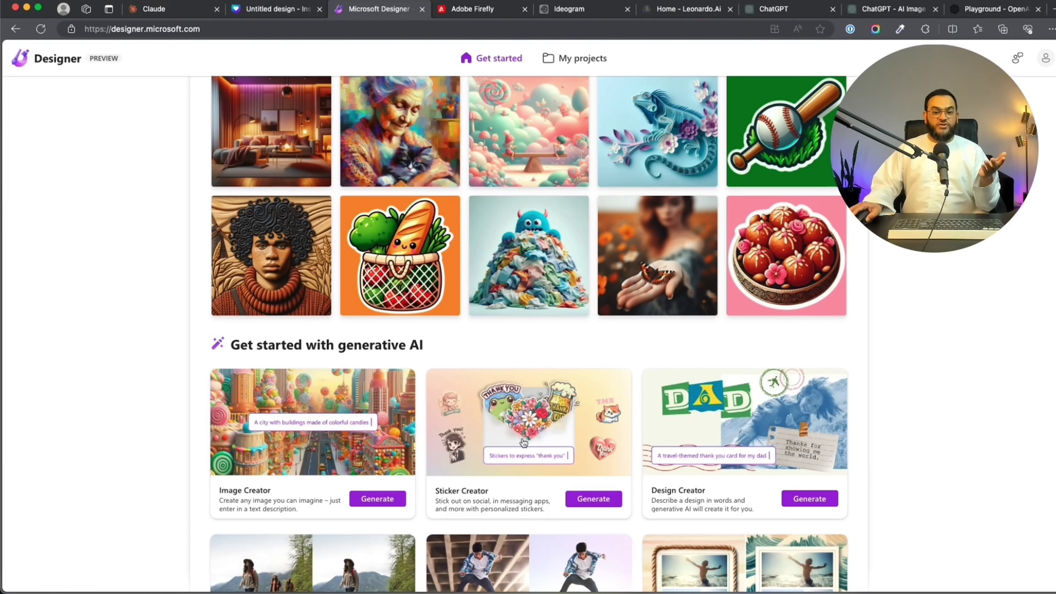
scroll(478, 440, down, 5)
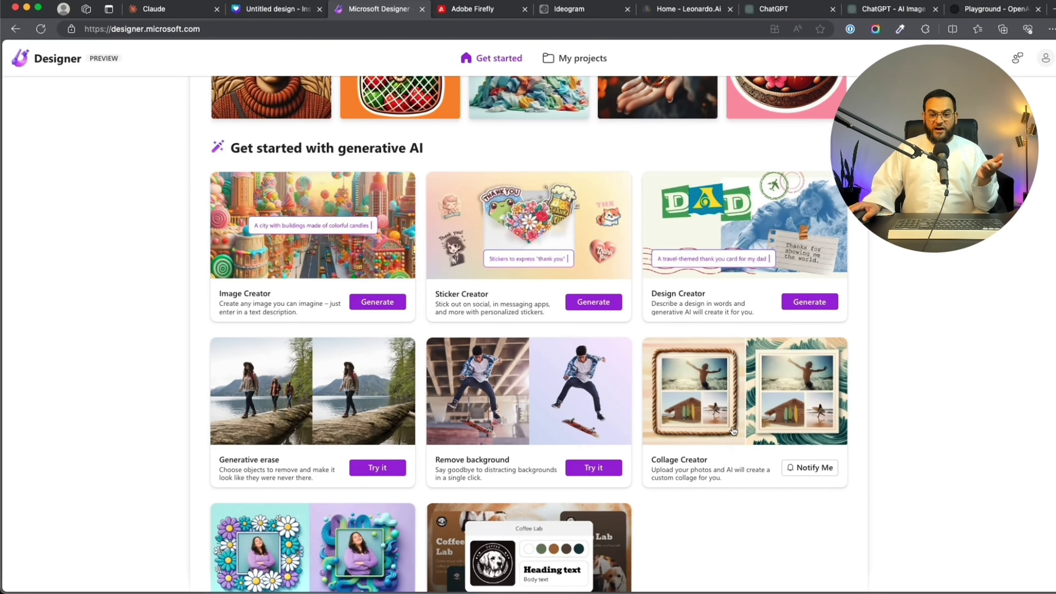
scroll(859, 426, down, 2)
scroll(783, 414, down, 3)
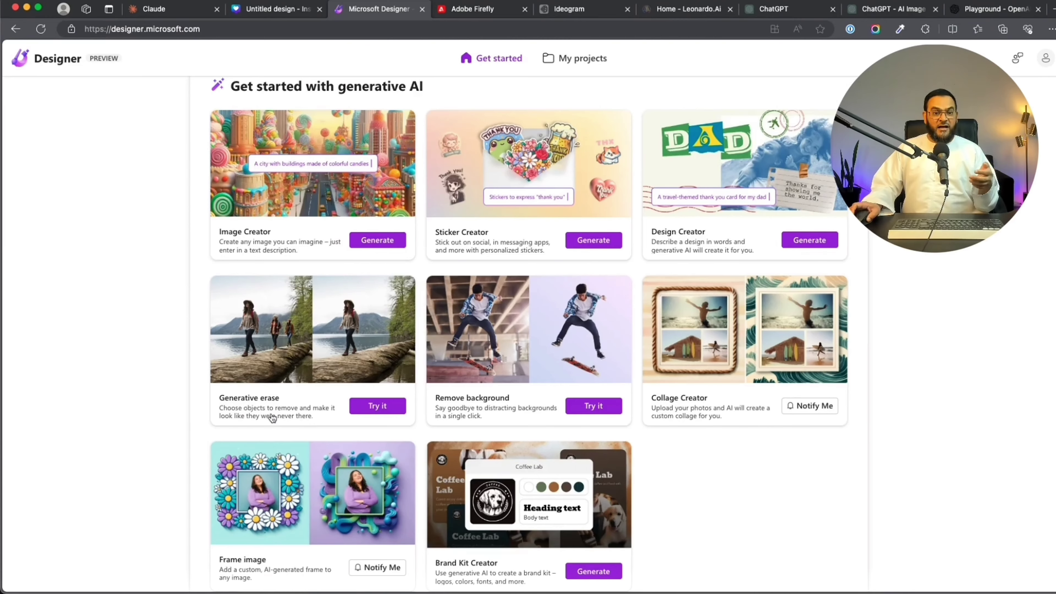
scroll(273, 421, up, 3)
scroll(273, 421, up, 5)
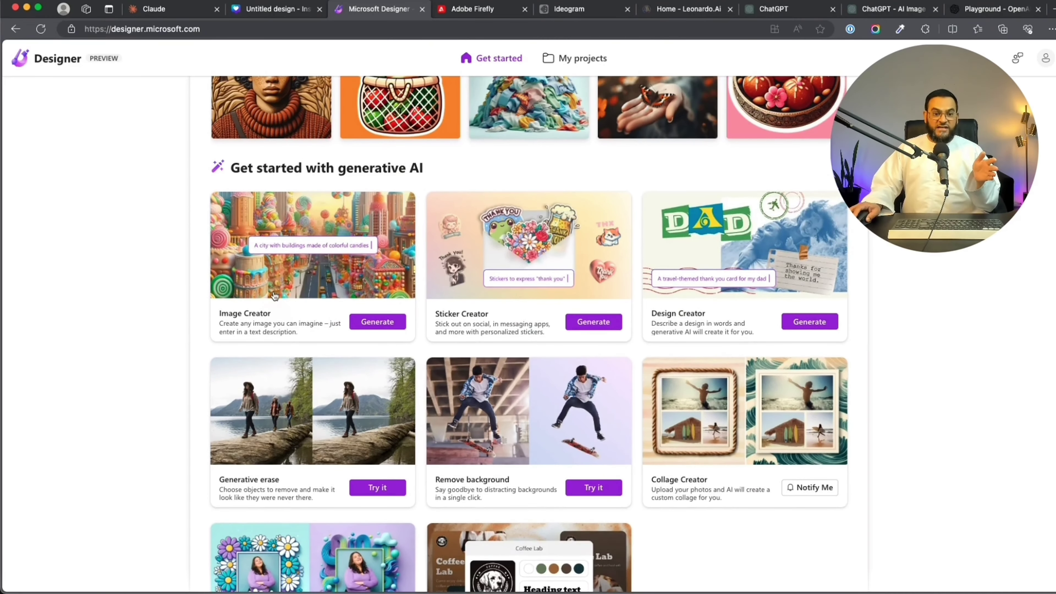
Open Image Creator and generate images from the copied prompt "A slice of decadent triple chocolate cake in a dramatic chiaroscuro style...".
click(300, 258)
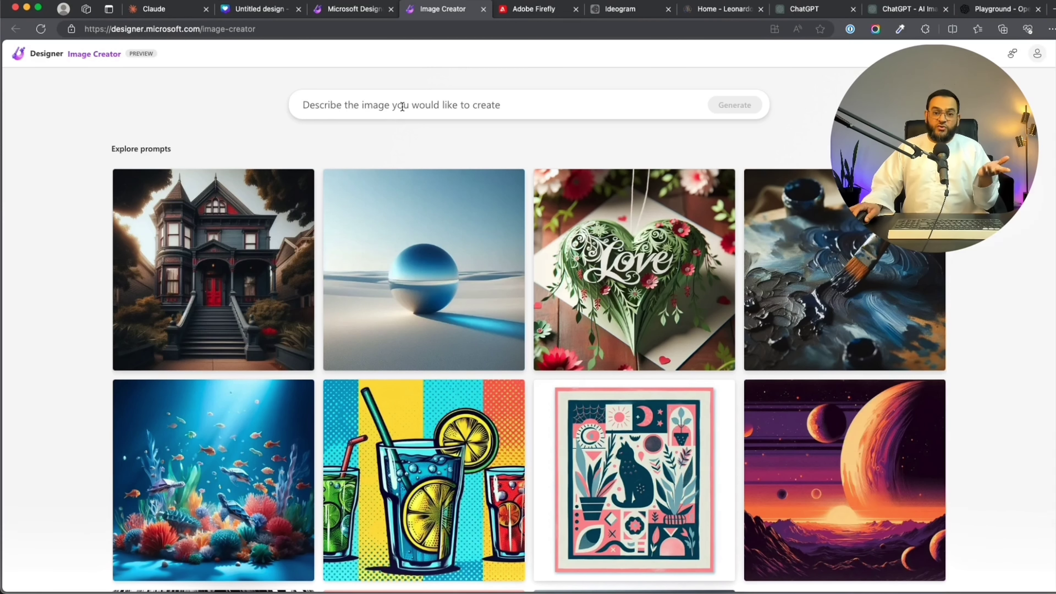
click(402, 107)
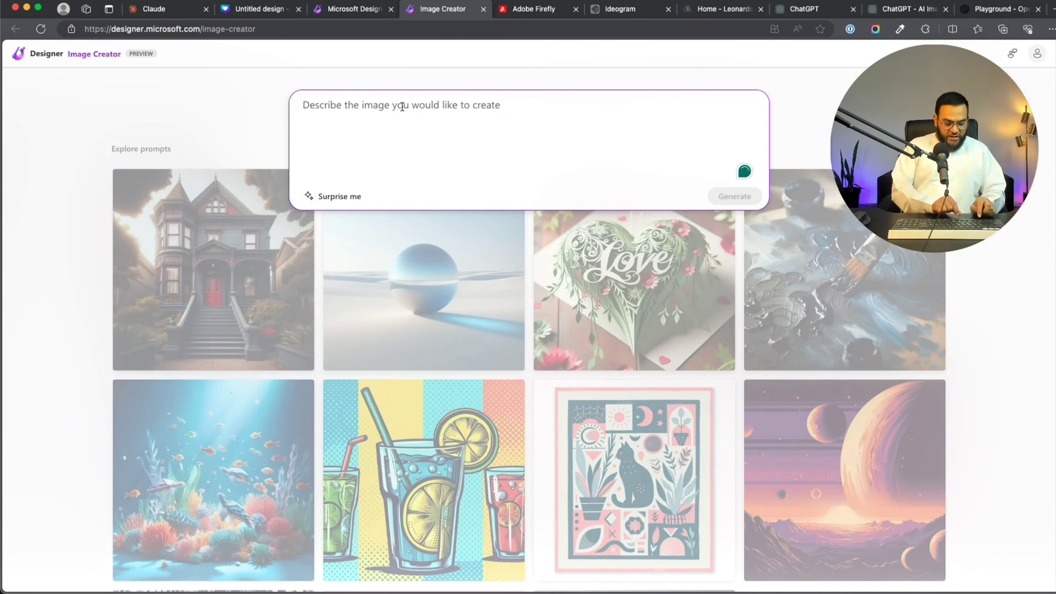
text(A slice of decadent triple chocolate cake in a dramatic chiaroscuro style, artfully lit with natural window light creating dramatic shadows. The richly textured cake sits on a vintage milk glass plate, against a softly blurred background of antique tarnished silver and deep emerald green velvet drapery. Shot with a vintage 50mm f/1.4 prime lens at f/2.8 to create a beautifully soft depth of field. Mouthwatering crumbs and shavings adorn the plate. 8K, Photorealistic, 50MP)
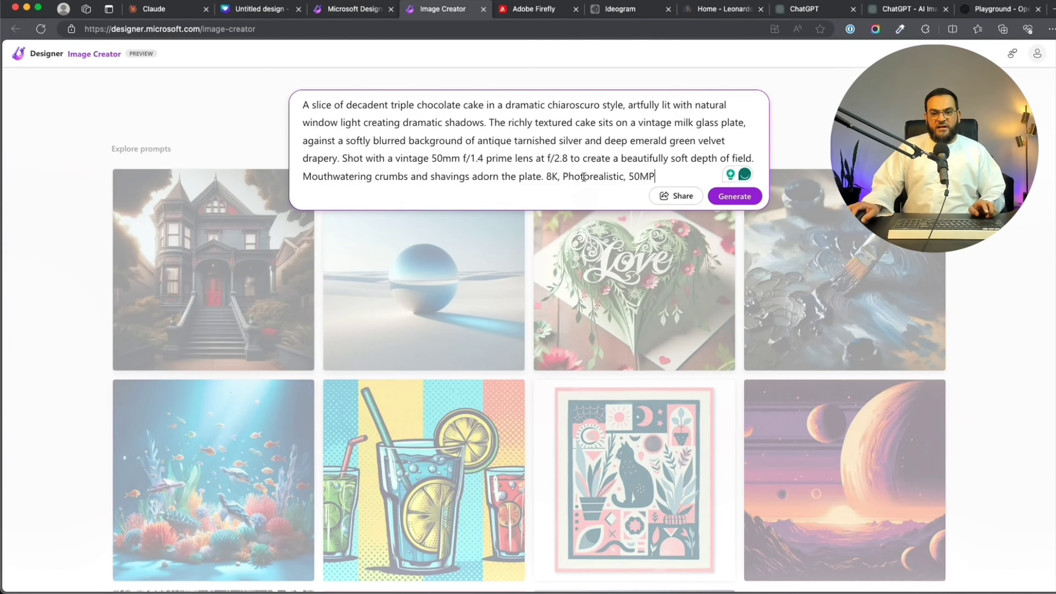
click(736, 201)
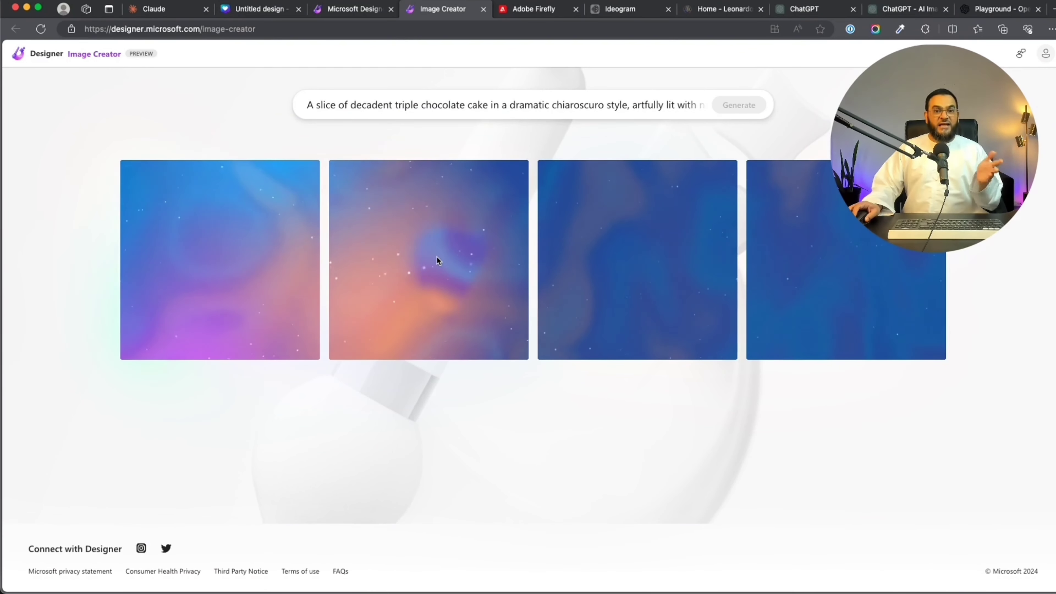
Switch to Adobe Firefly, open Text to image, and generate images from the copied chocolate cake prompt.
click(538, 8)
scroll(429, 222, up, 10)
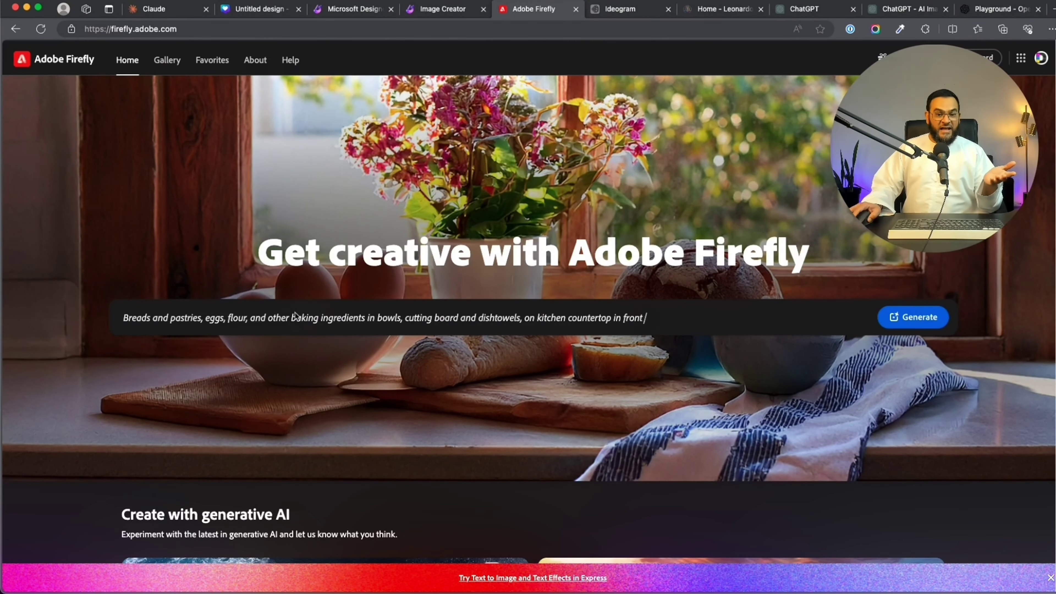
scroll(295, 317, down, 6)
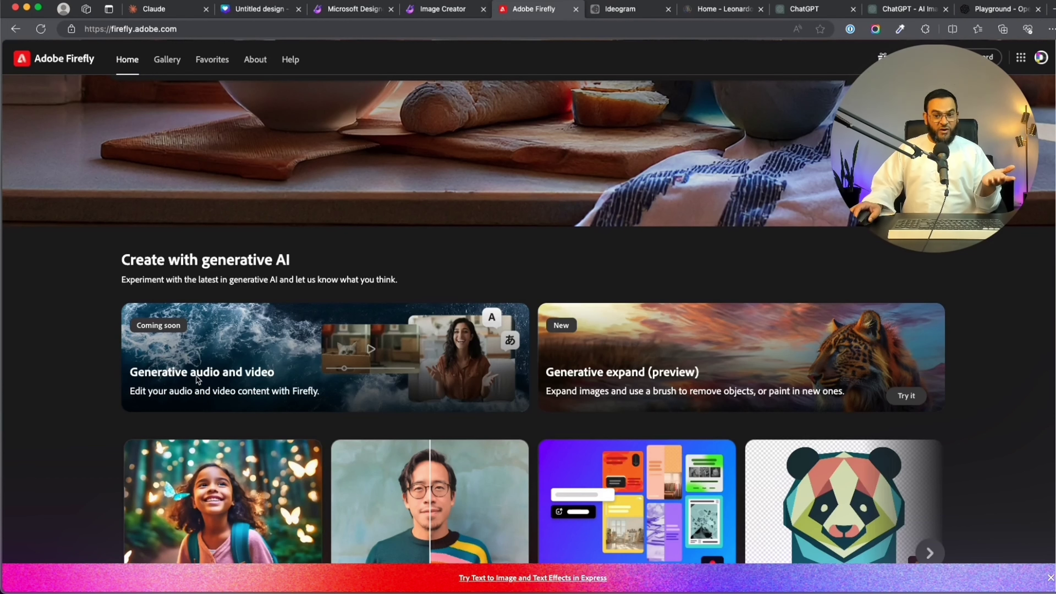
scroll(648, 366, down, 4)
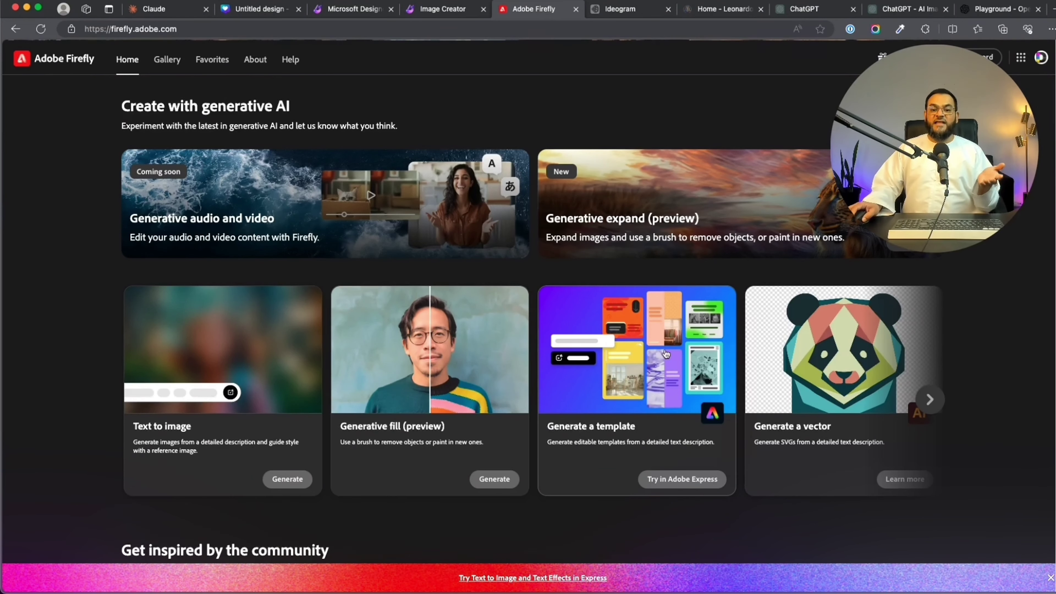
scroll(620, 359, right, 5)
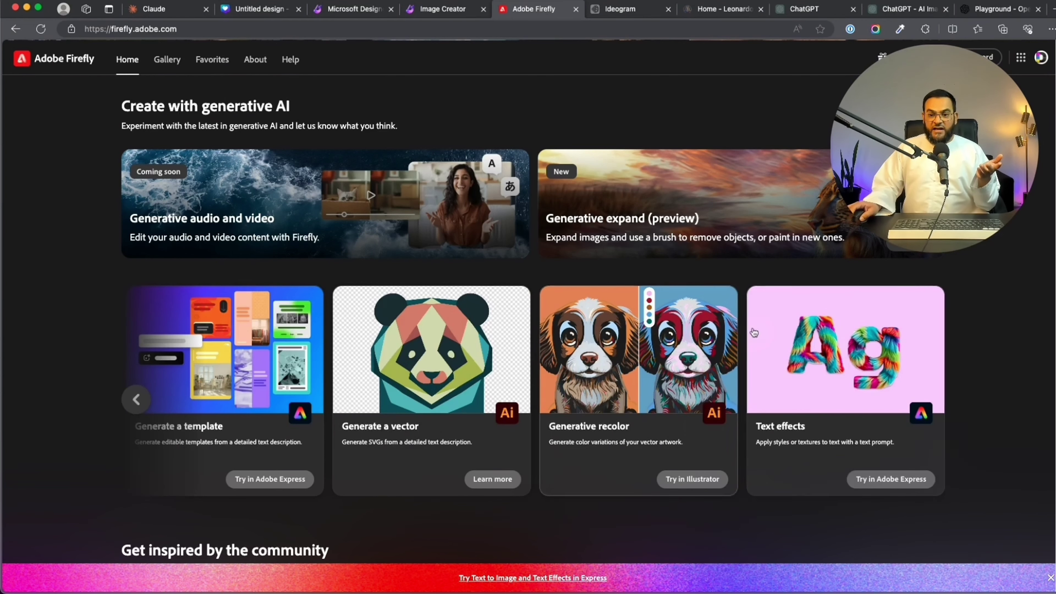
click(135, 399)
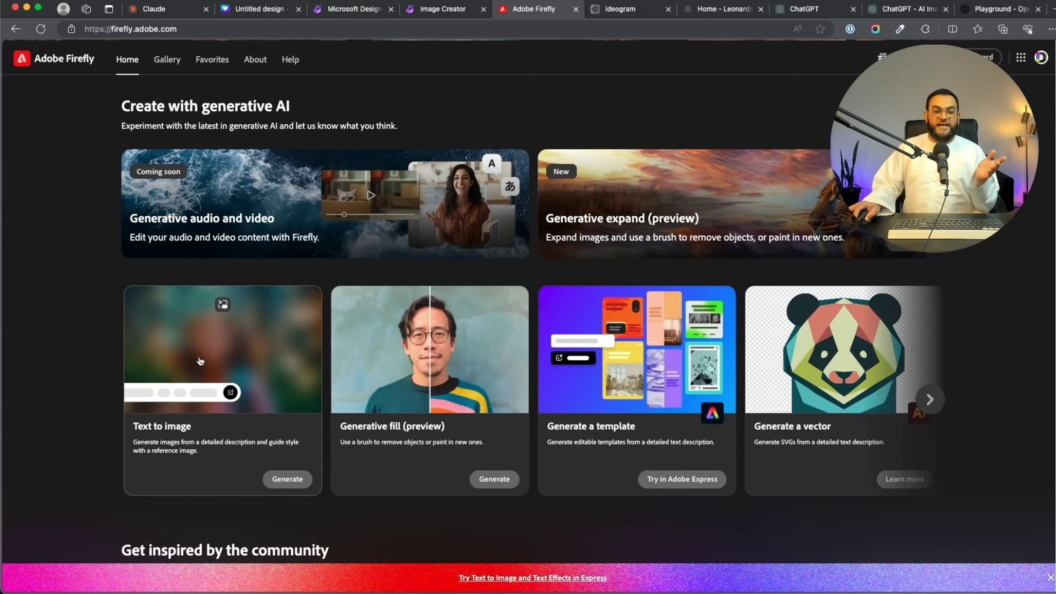
click(200, 361)
click(233, 528)
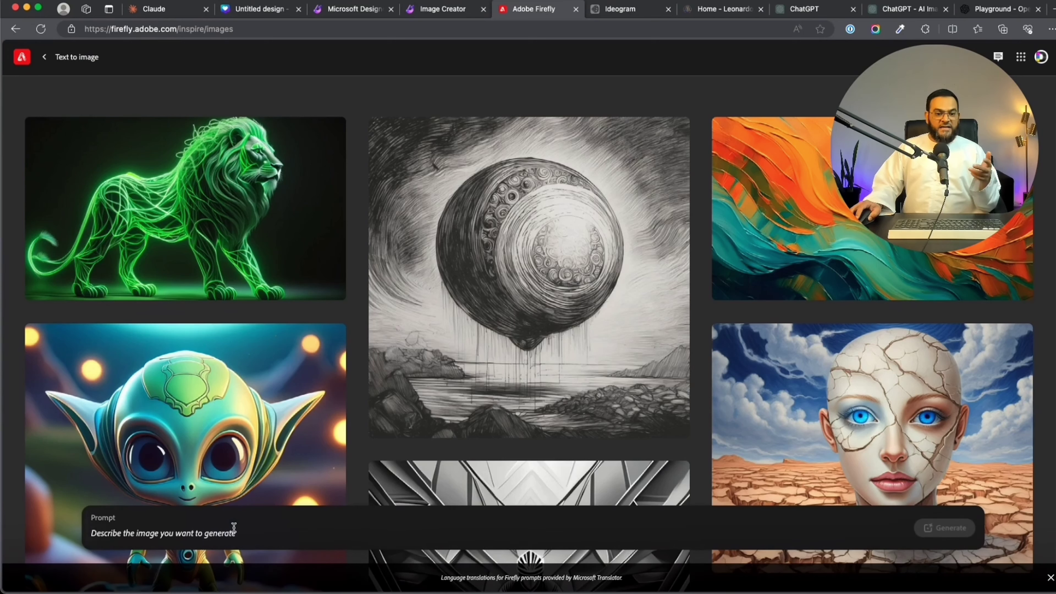
text(A slice of decadent triple chocolate cake in a dramatic chiaroscuro style, artfully lit with natural window light creating dramatic shadows. The richly textured cake sits on a vintage milk glass plate, against a softly blurred background of antique tarnished silver and deep emerald green velvet drapery. Shot with a vintage 50mm f/1.4 prime lens at f/2.8 to create a beautifully soft depth of field. Mouthwatering crumbs and shavings adorn the plate. 8K, Photorealistic, 50MP)
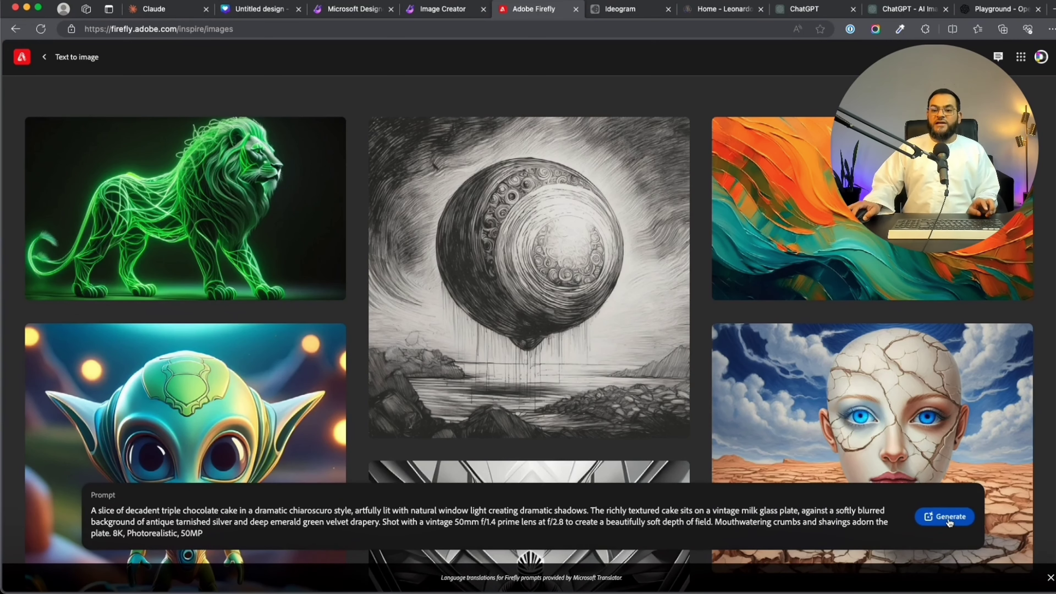
click(948, 522)
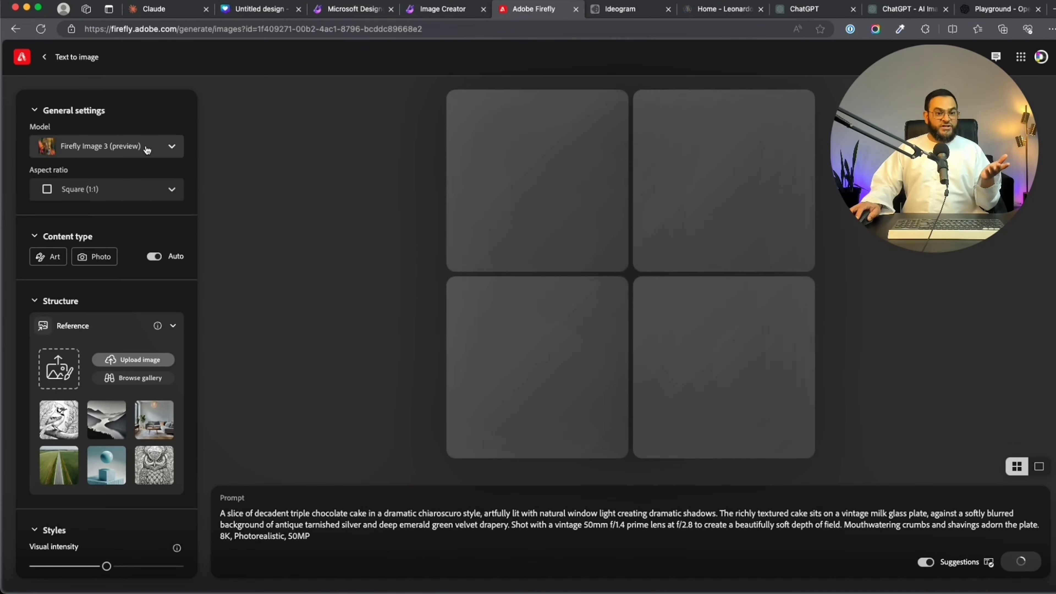
Check the available Firefly models without changing the selection, and set the content type to Photo.
click(90, 151)
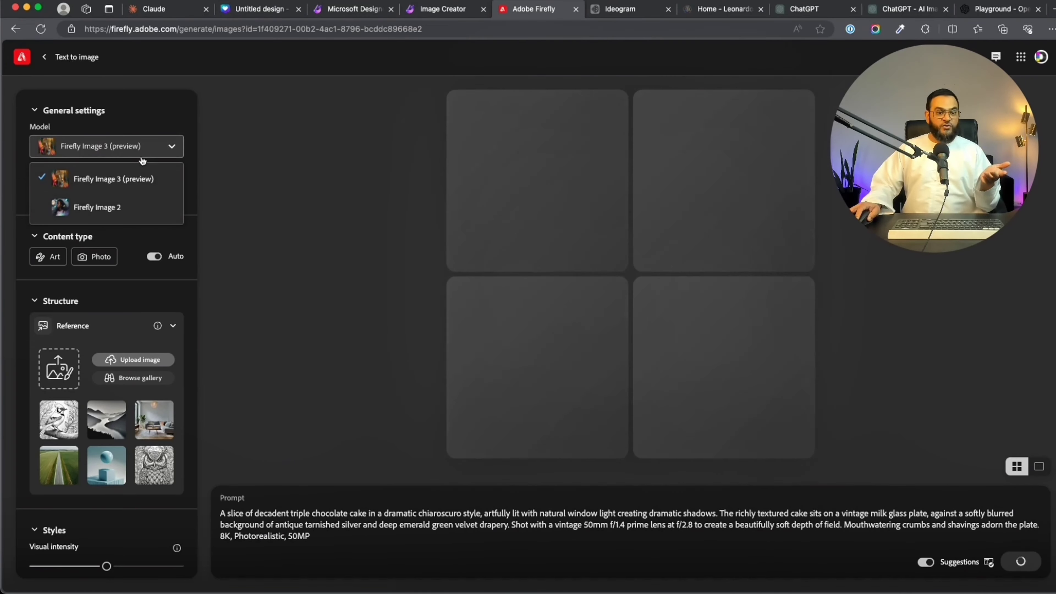
click(199, 156)
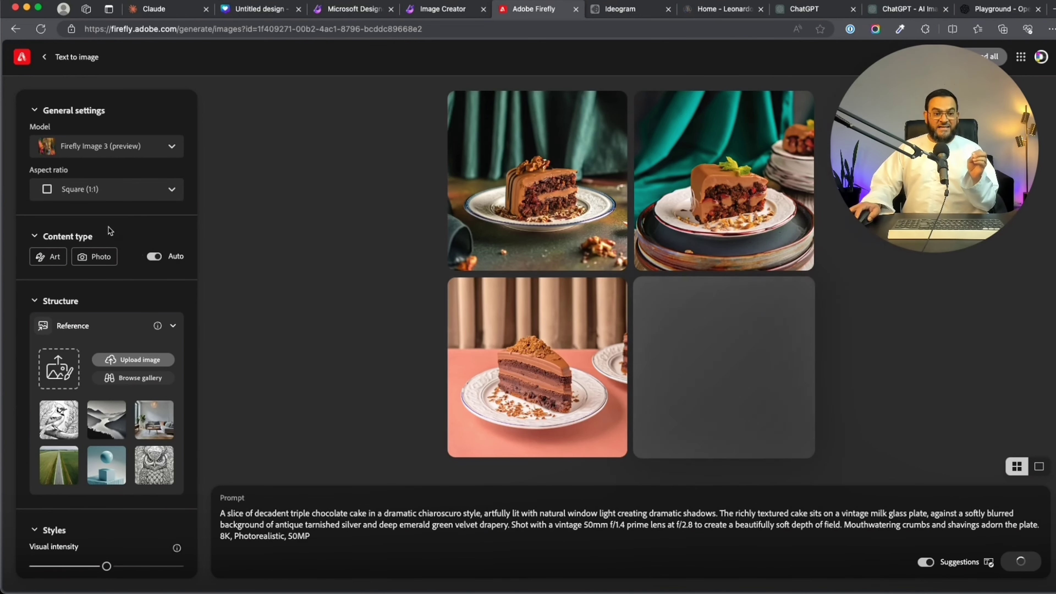
click(94, 257)
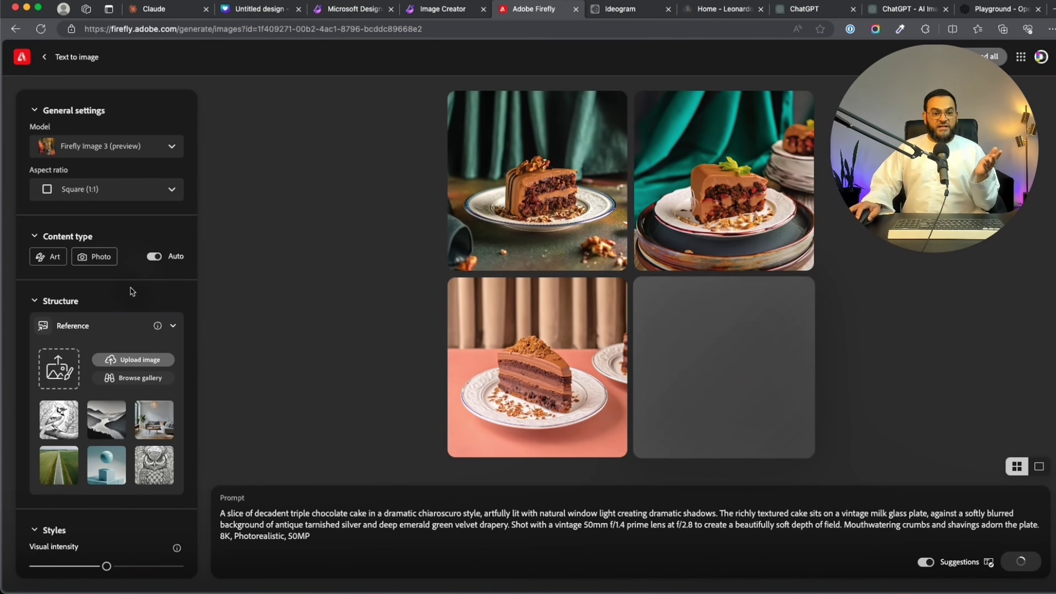
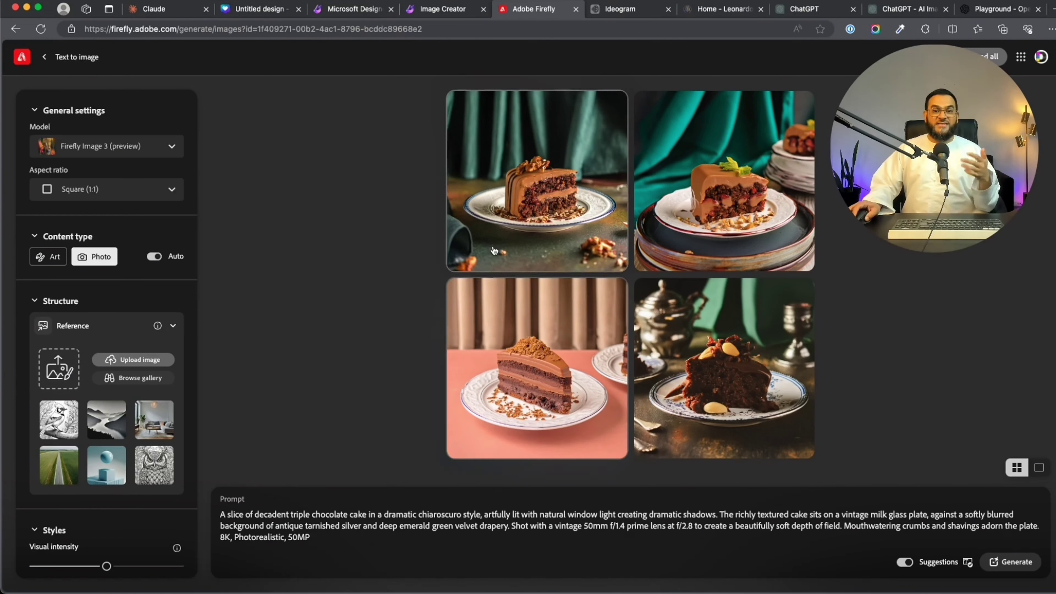
Enlarge the first generated cake image and go through all four Firefly results.
click(525, 190)
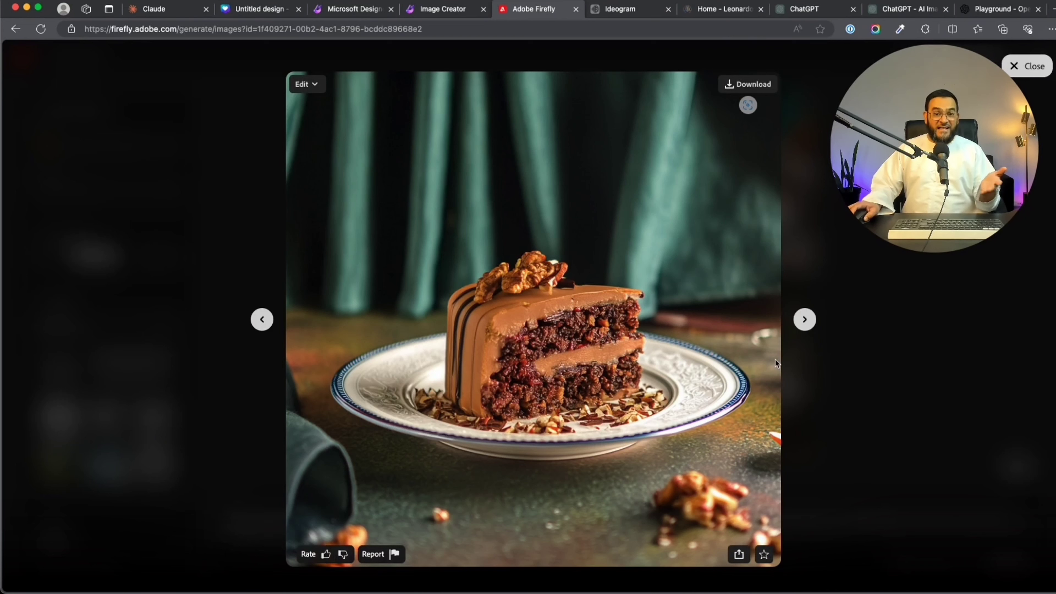
click(804, 320)
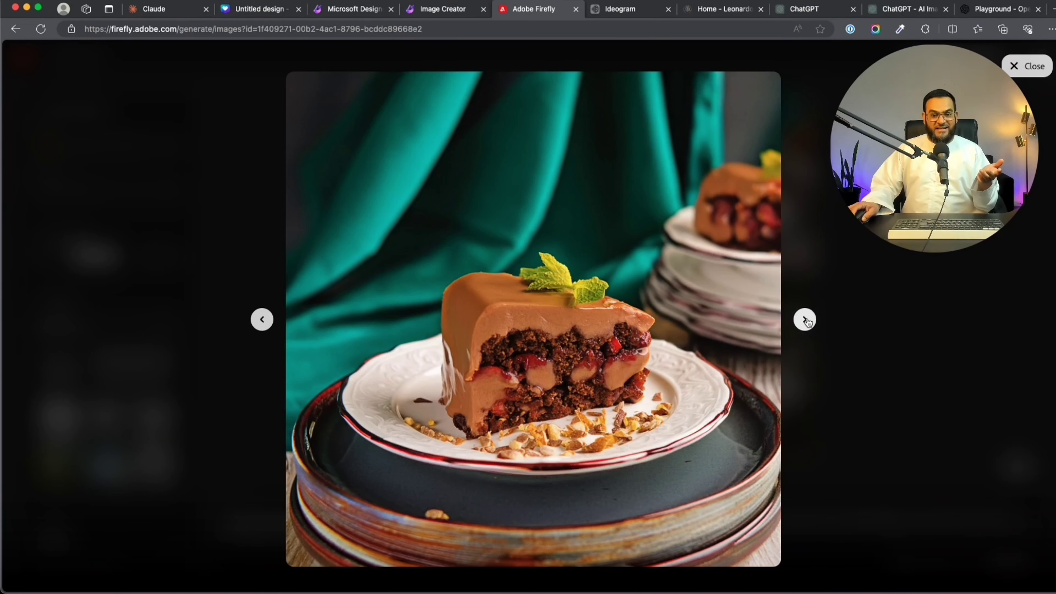
click(805, 320)
click(805, 320)
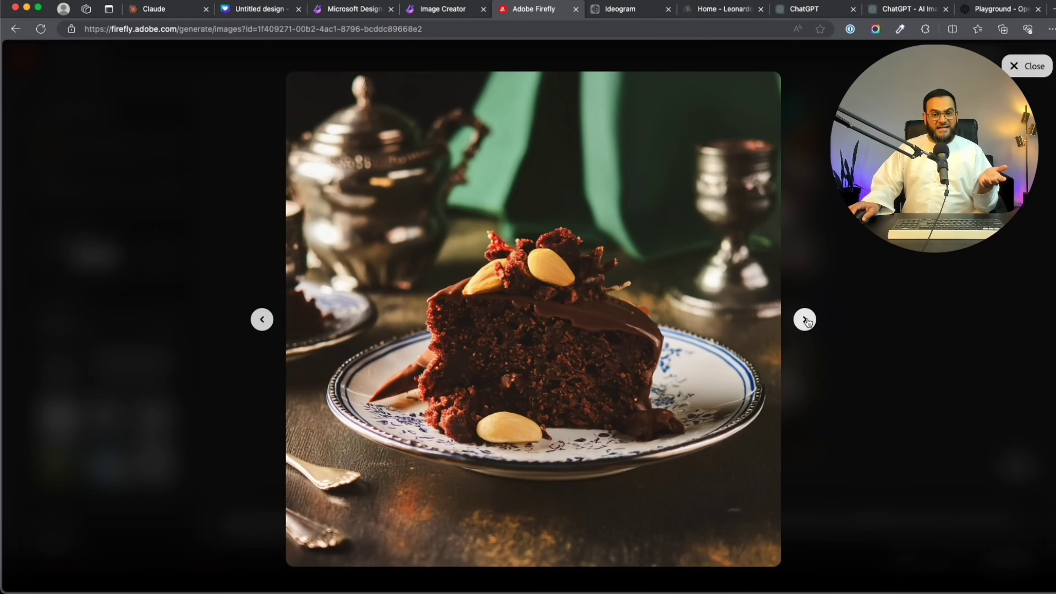
click(805, 321)
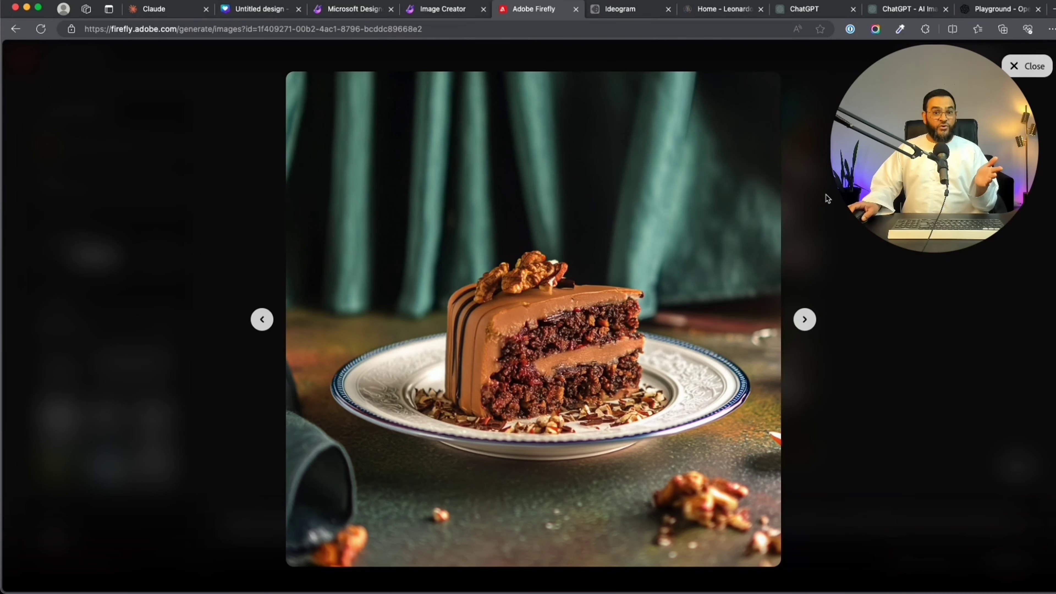
Switch to Ideogram, paste the chocolate cake prompt with Magic Prompt Auto and aspect ratio 1:1, and generate the images.
click(624, 13)
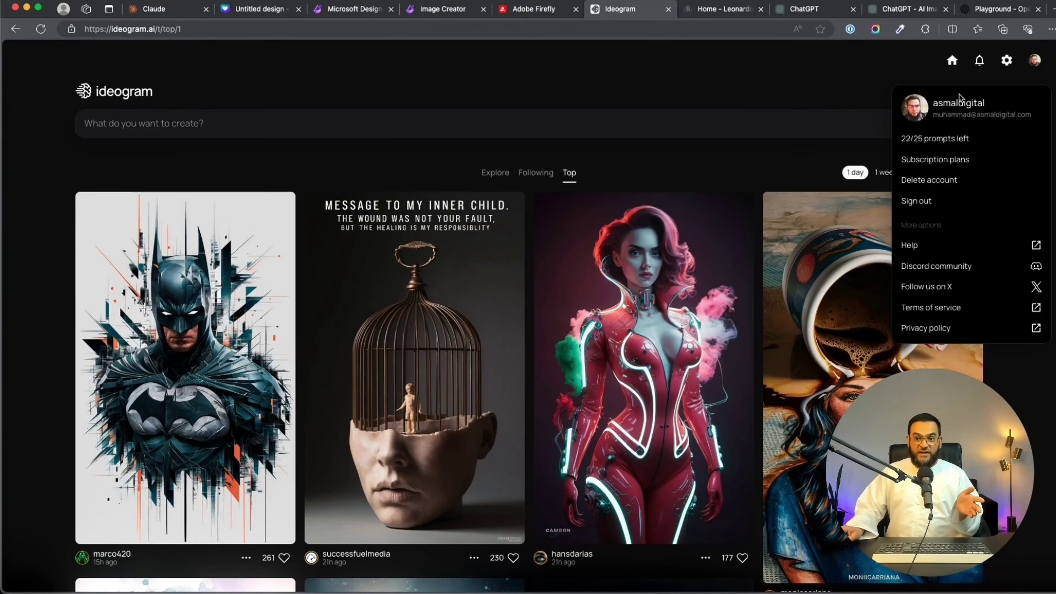
click(1007, 63)
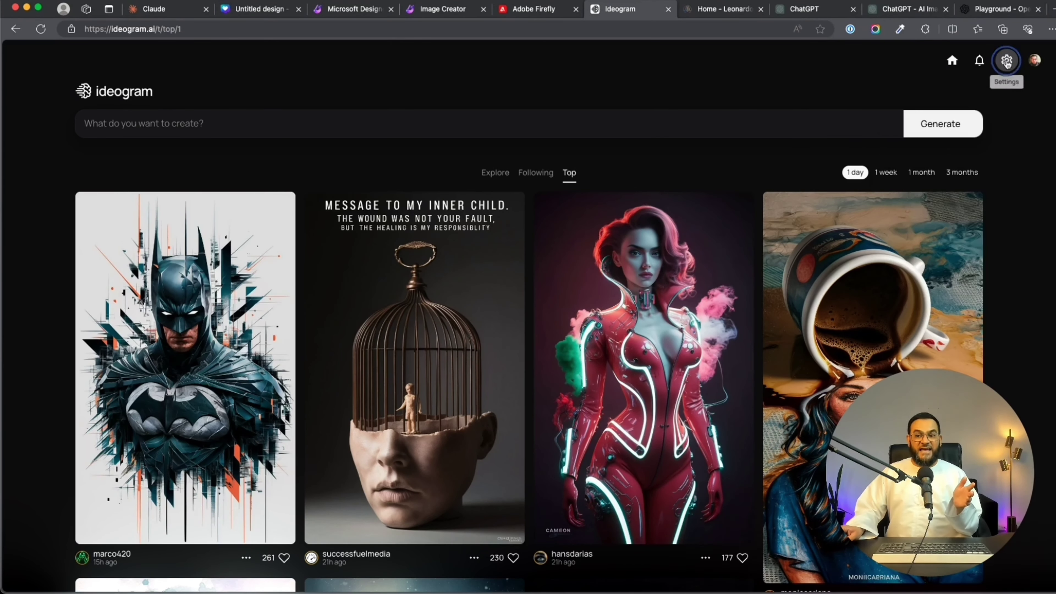
click(157, 127)
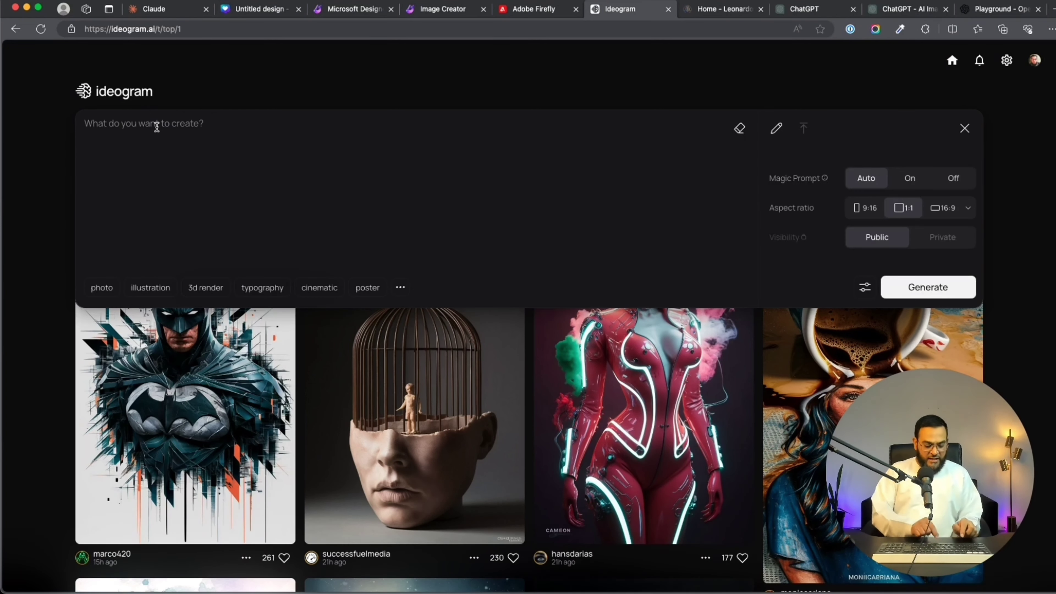
text(A slice of decadent triple chocolate cake in a dramatic chiaroscuro style, artfully lit with natural window light creating dramatic shadows. The richly textured cake sits on a vintage milk glass plate, against a softly blurred background of antique tarnished silver and deep emerald green velvet drapery. Shot with a vintage 50mm f/1.4 prime lens at f/2.8 to create a beautifully soft depth of field. Mouthwatering crumbs and shavings adorn the plate. 8K, Photorealistic, 50MP)
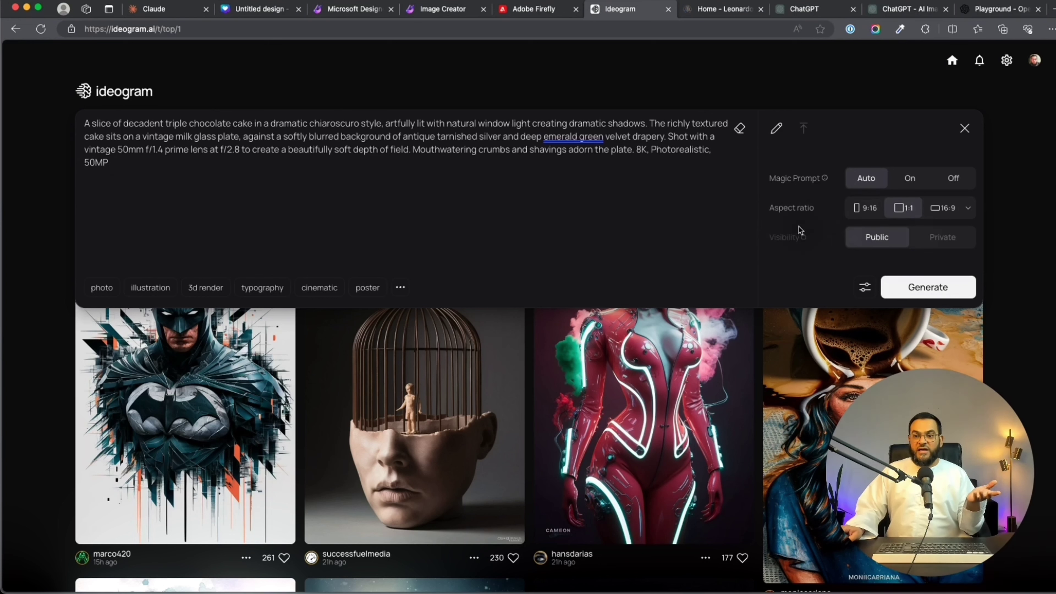
mouse_move(786, 236)
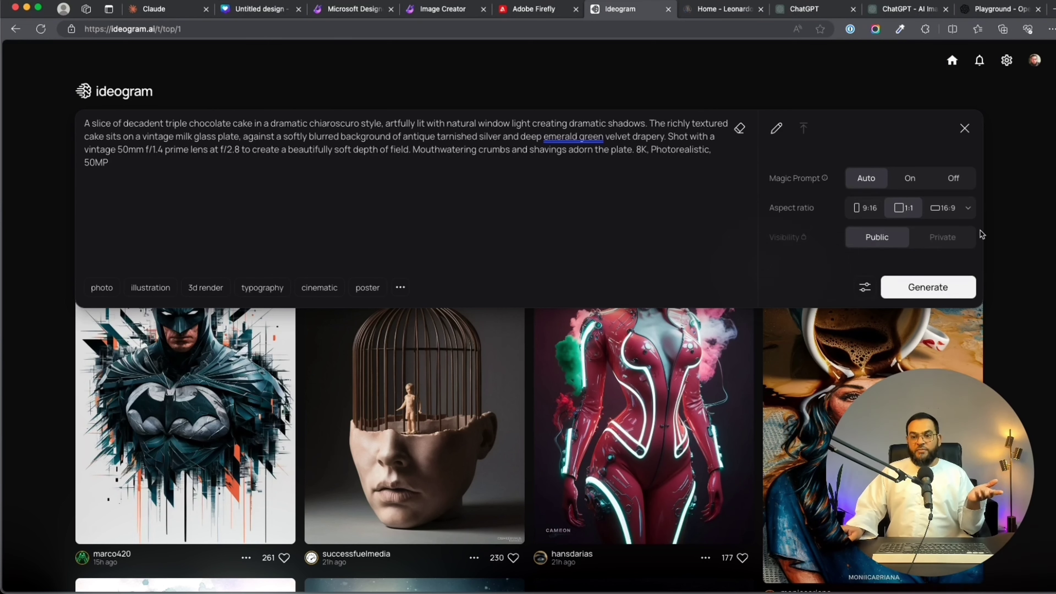
click(941, 291)
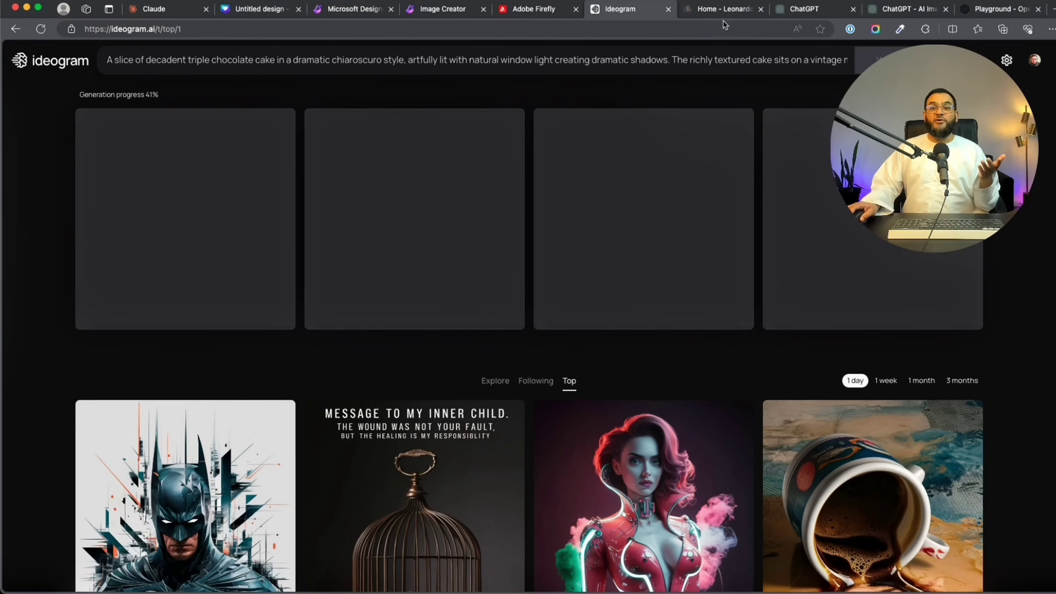
Switch to Leonardo.Ai, open Image Generation, paste the chocolate cake prompt, and generate four images with Leonardo Lightning XL.
click(724, 9)
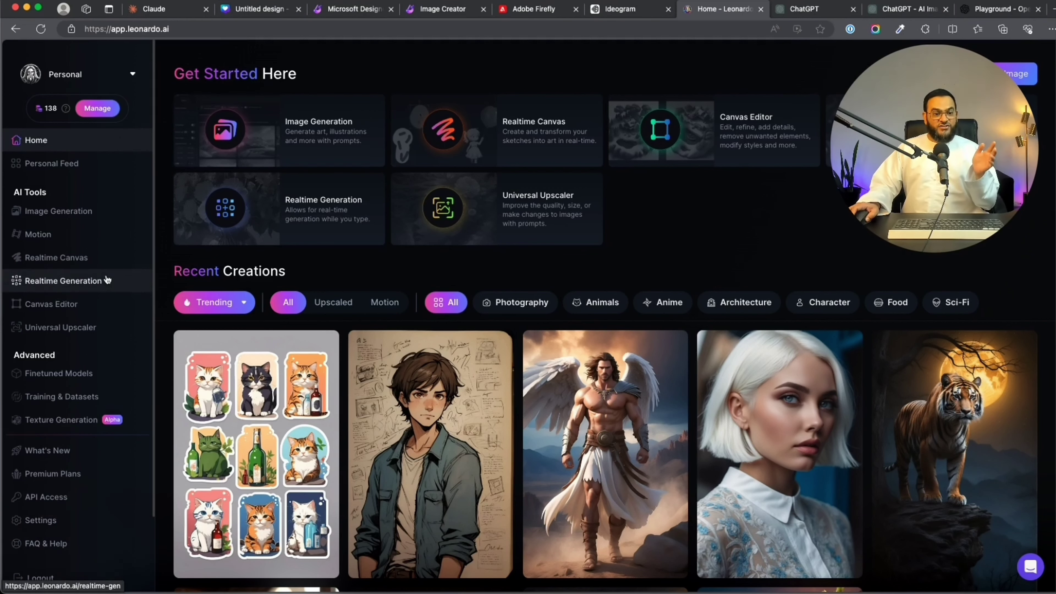
scroll(107, 280, down, 1)
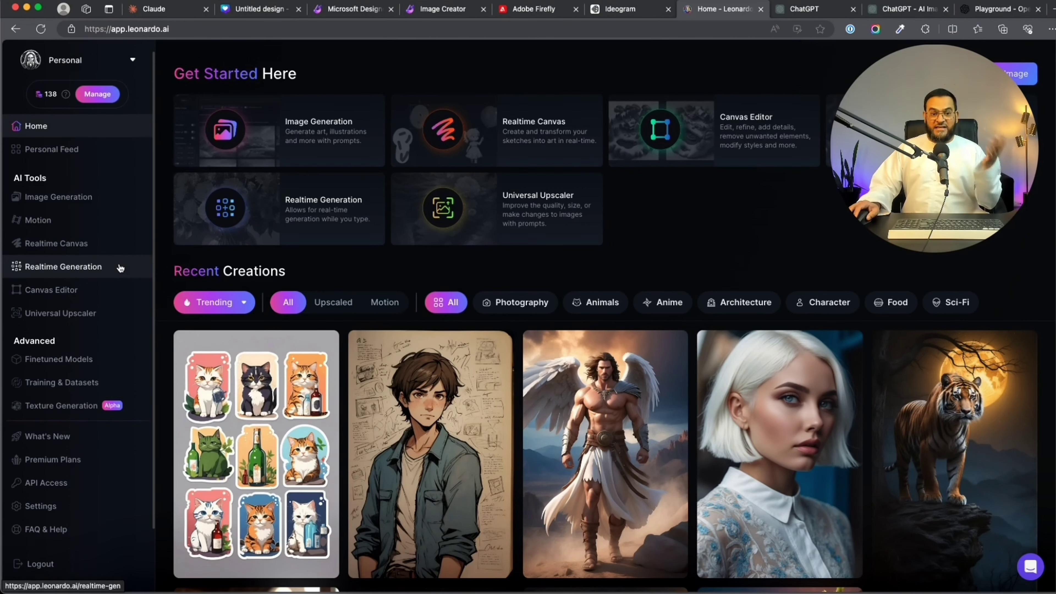
click(73, 198)
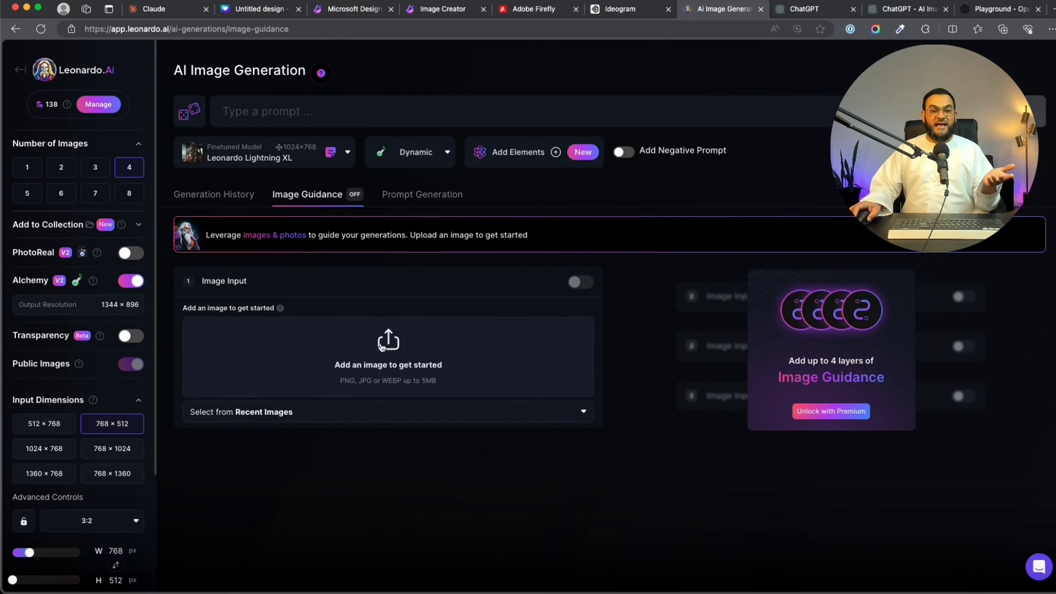
click(289, 112)
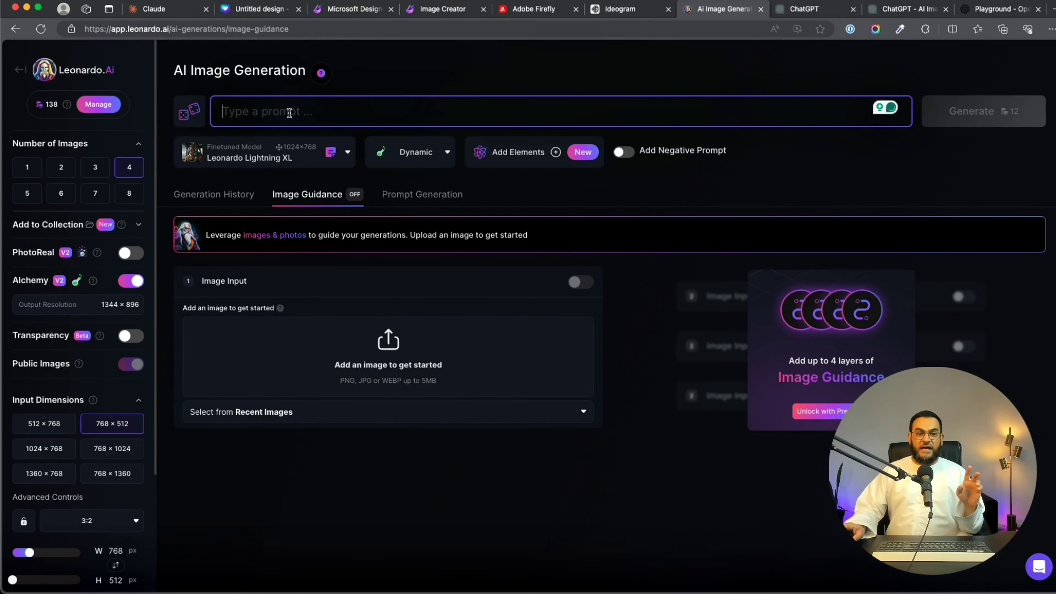
text(A slice of decadent triple chocolate cake in a dramatic chiaroscuro style, artfully lit with natural window light creating dramatic shadows. The richly textured cake sits on a vintage milk glass plate, against a softly blurred background of antique tarnished silver and deep emerald green velvet drapery. Shot with a vintage 50mm f/1.4 prime lens at f/2.8 to create a beautifully soft depth of field. Mouthwatering crumbs and shavings adorn the plate. 8K, Photorealistic, 50MP)
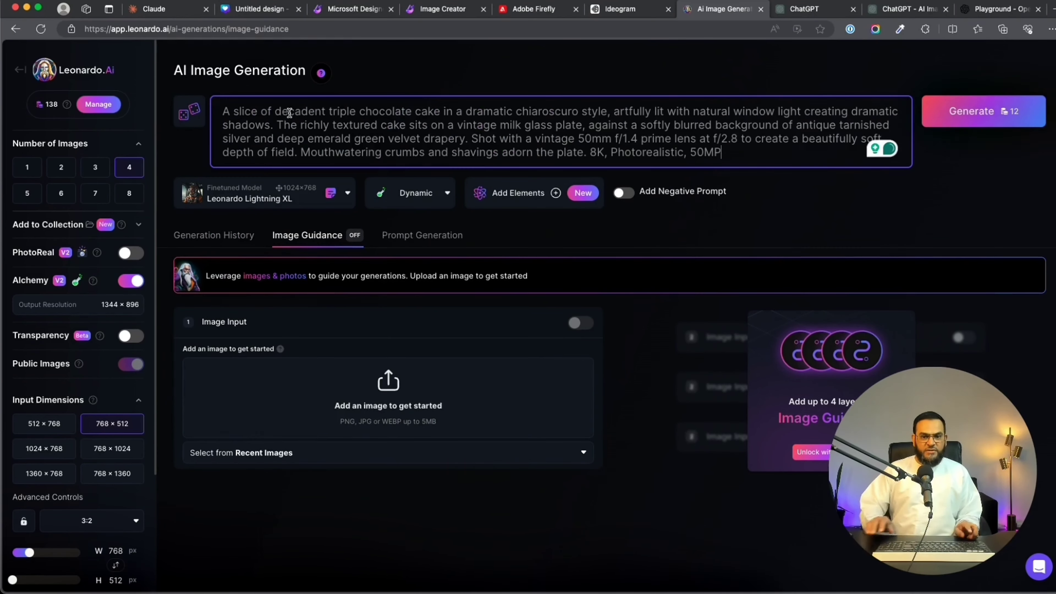
click(980, 119)
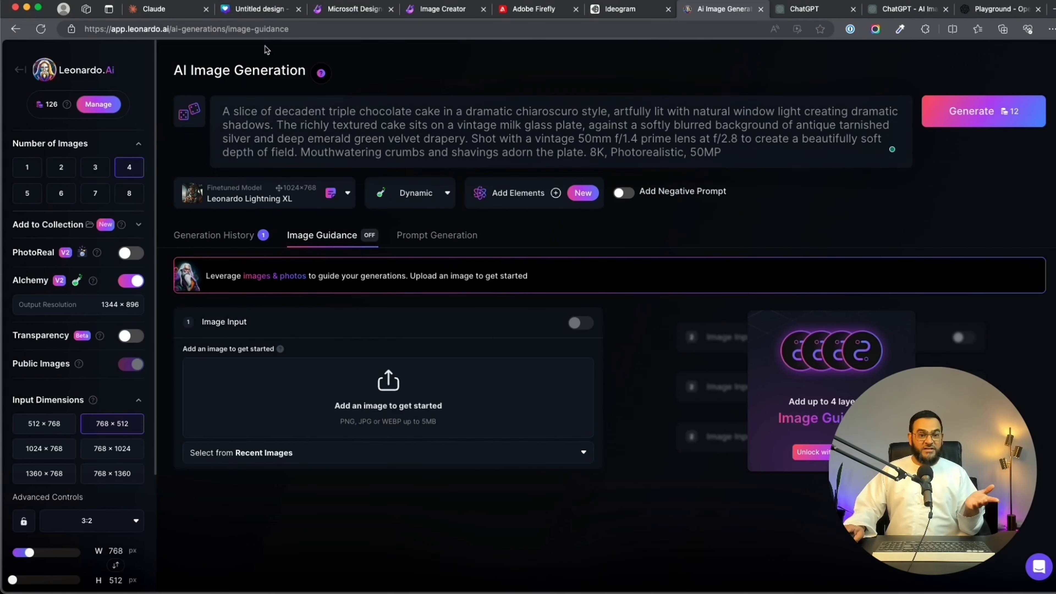
Switch to the Canva design and set the second generated cake image, with the milk jug, as the page background.
click(257, 10)
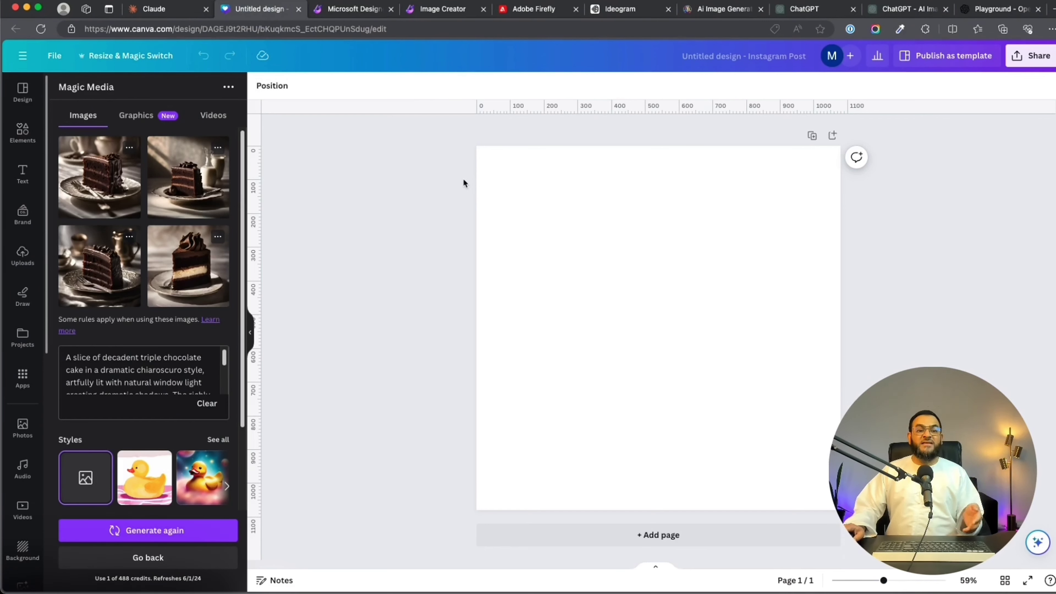
click(188, 188)
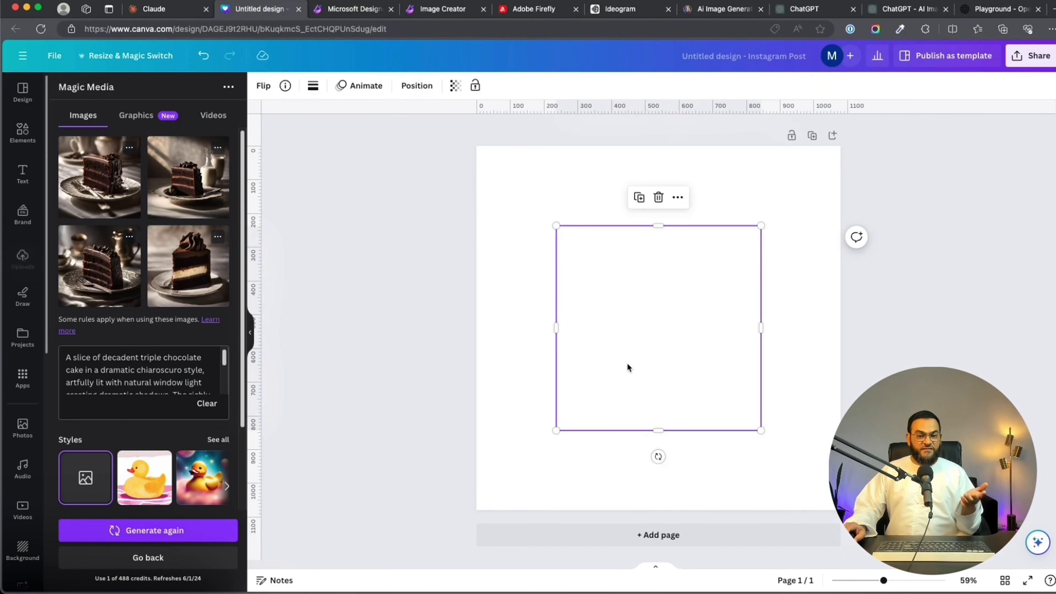
right_click(663, 304)
click(760, 546)
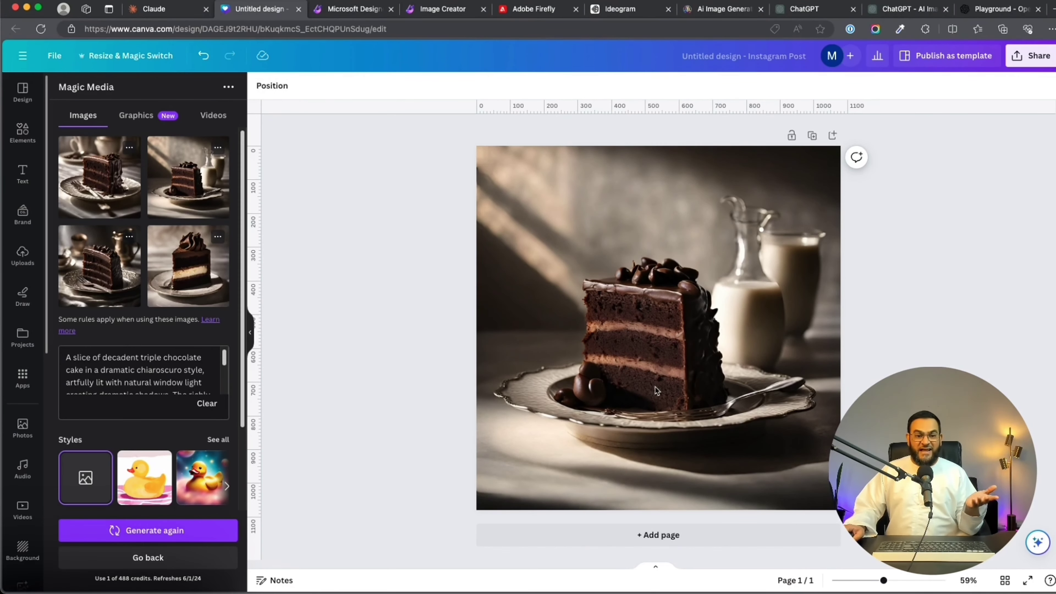
Add two pages and set the first generated cake image as the background of page 2 and the third as that of page 3.
click(647, 535)
click(139, 217)
click(648, 535)
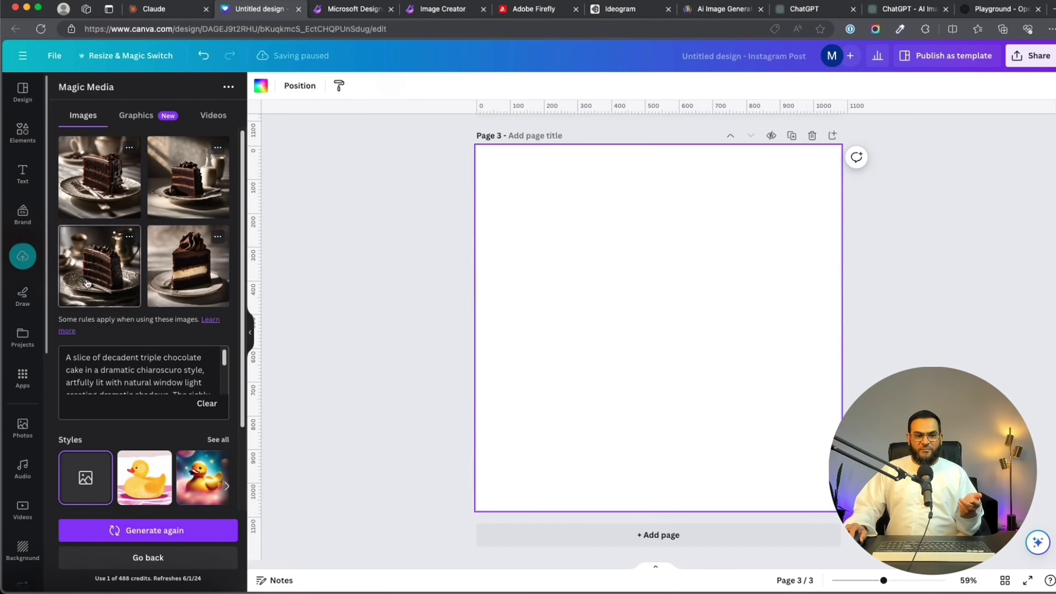
click(99, 267)
right_click(642, 266)
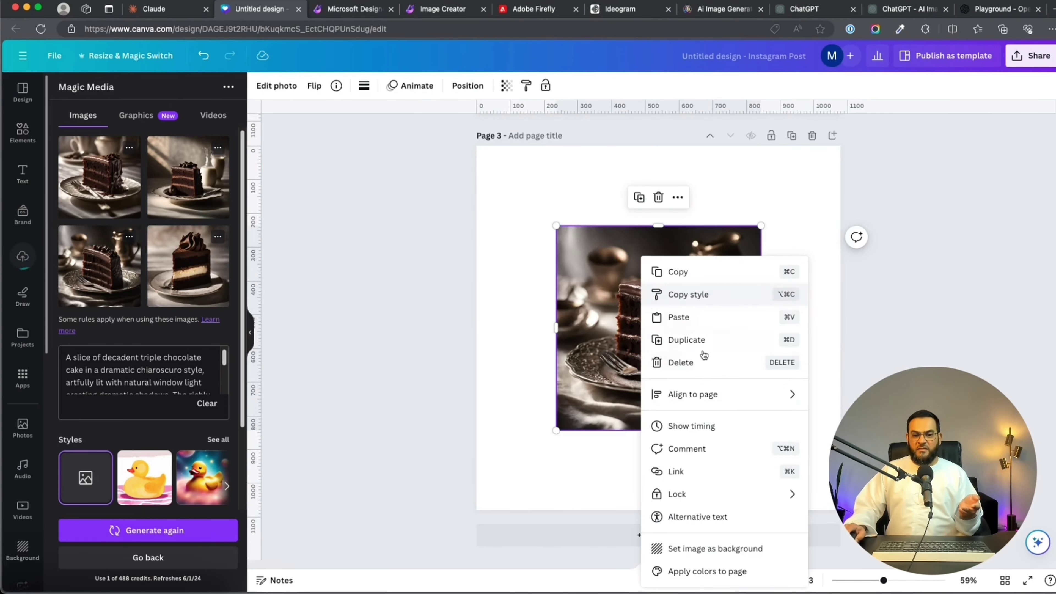
click(707, 547)
Add a fourth page and set the generated cake image with the cream layer as its background.
click(653, 535)
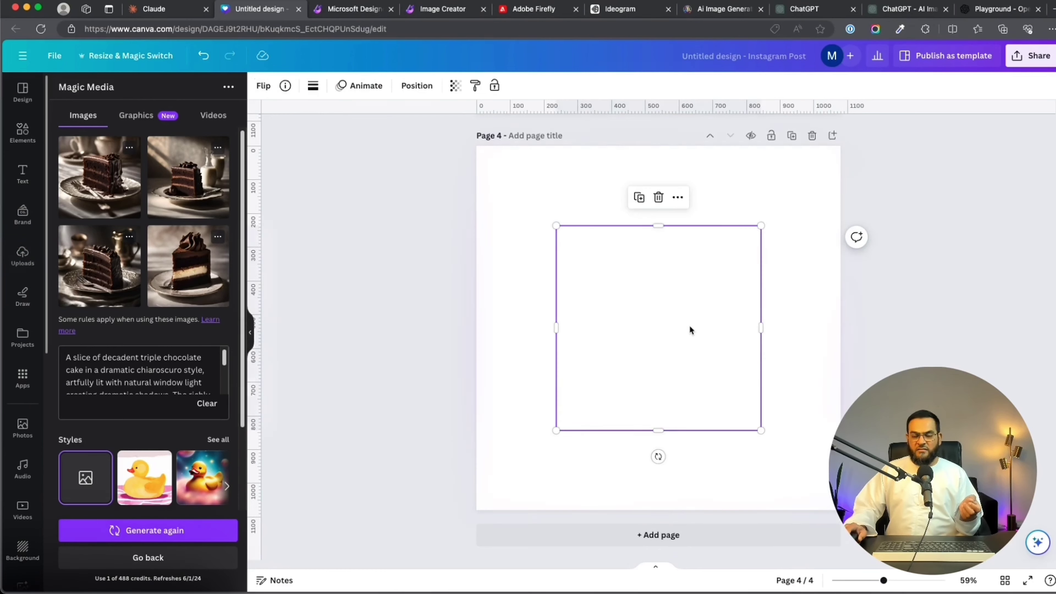
click(188, 266)
right_click(755, 325)
click(801, 545)
Review the full-page cake images on all four pages of the Canva design.
scroll(935, 315, up, 15)
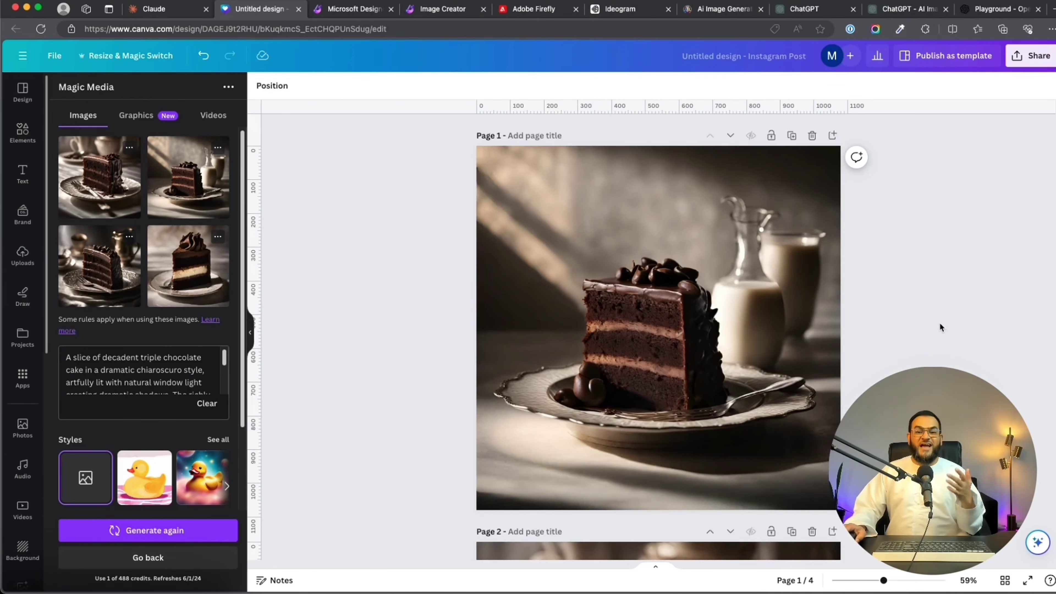
scroll(940, 323, down, 1)
scroll(940, 323, down, 2)
scroll(940, 322, up, 3)
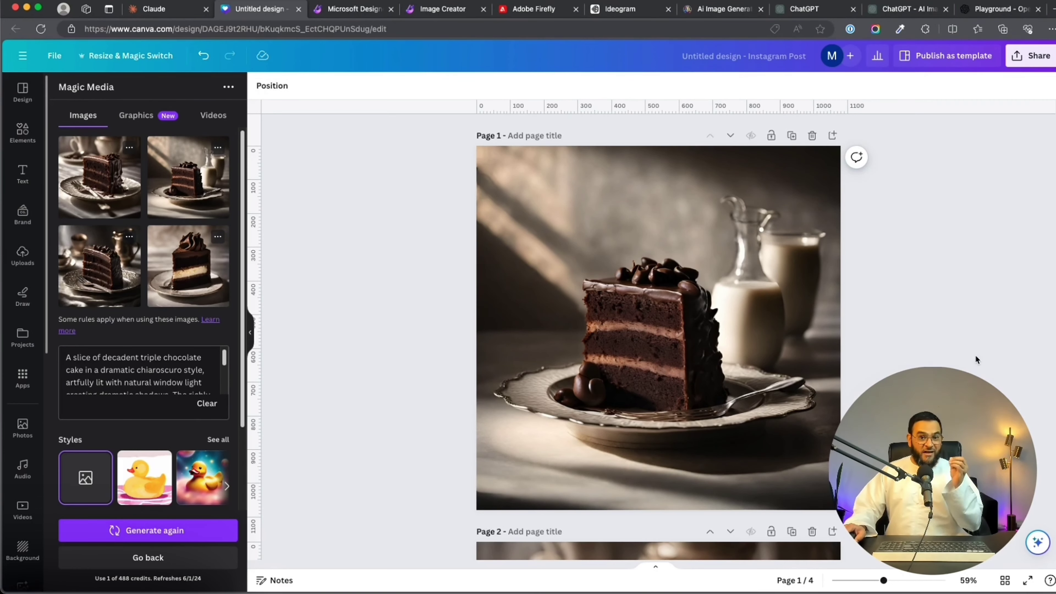
scroll(975, 355, down, 10)
scroll(658, 337, down, 8)
scroll(657, 337, down, 10)
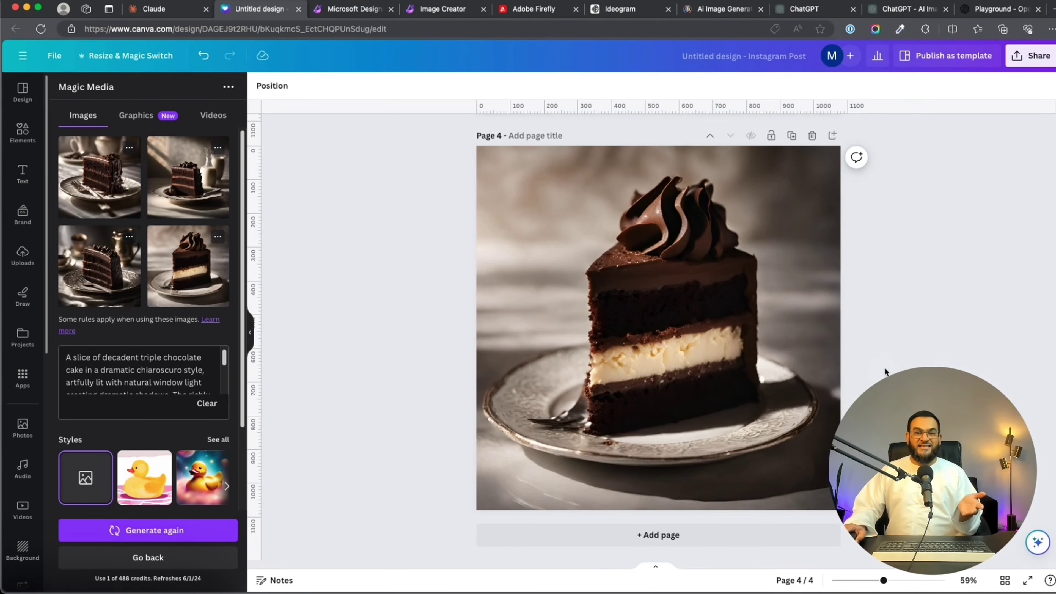
Switch to Microsoft Designer's Image Creator, view each of the four generated cake images enlarged, and close the preview.
click(421, 12)
click(183, 315)
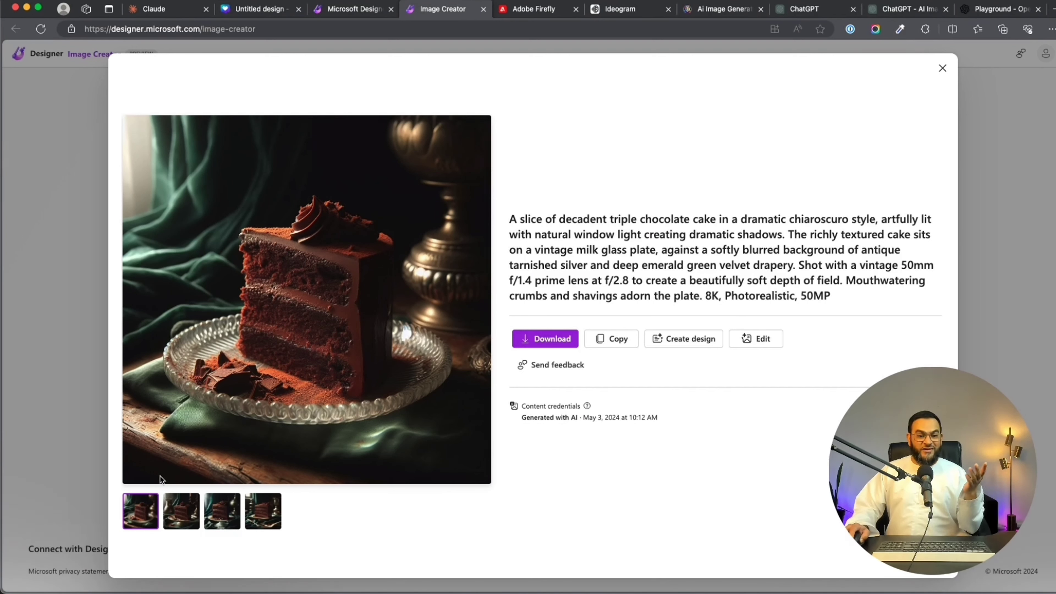
click(182, 517)
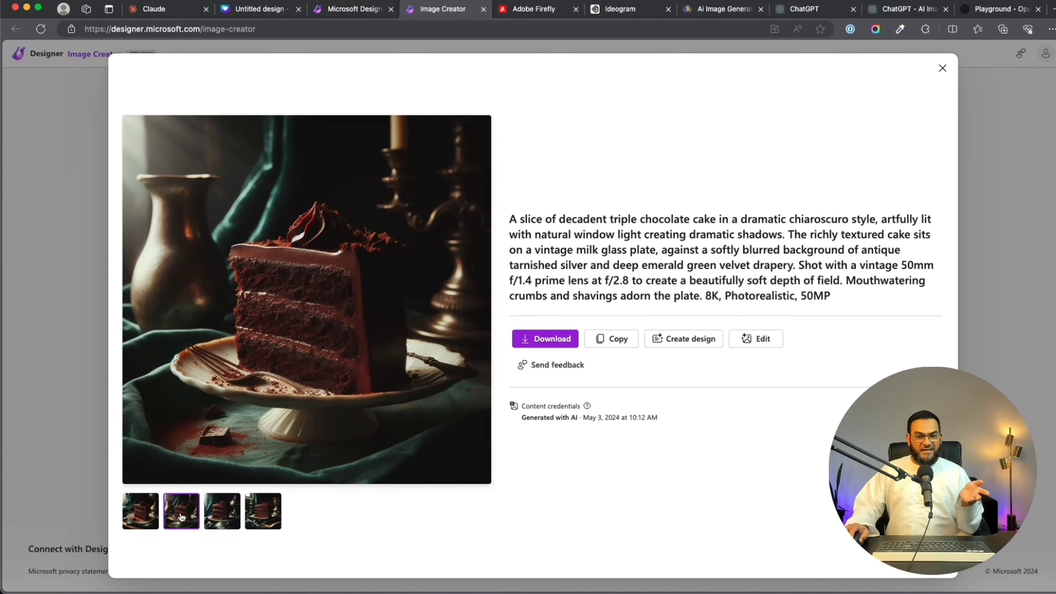
click(221, 516)
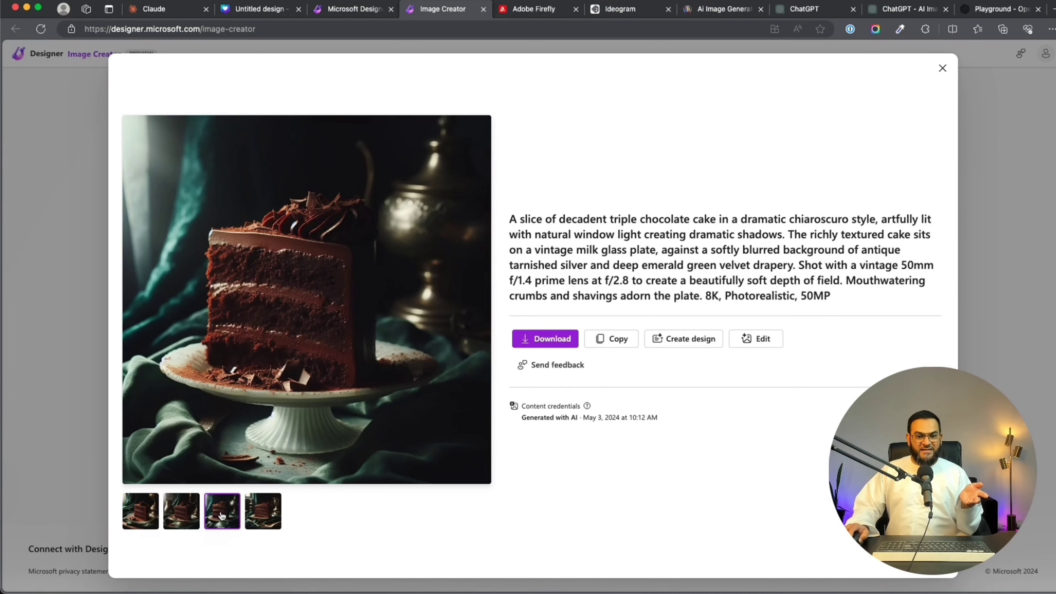
click(259, 519)
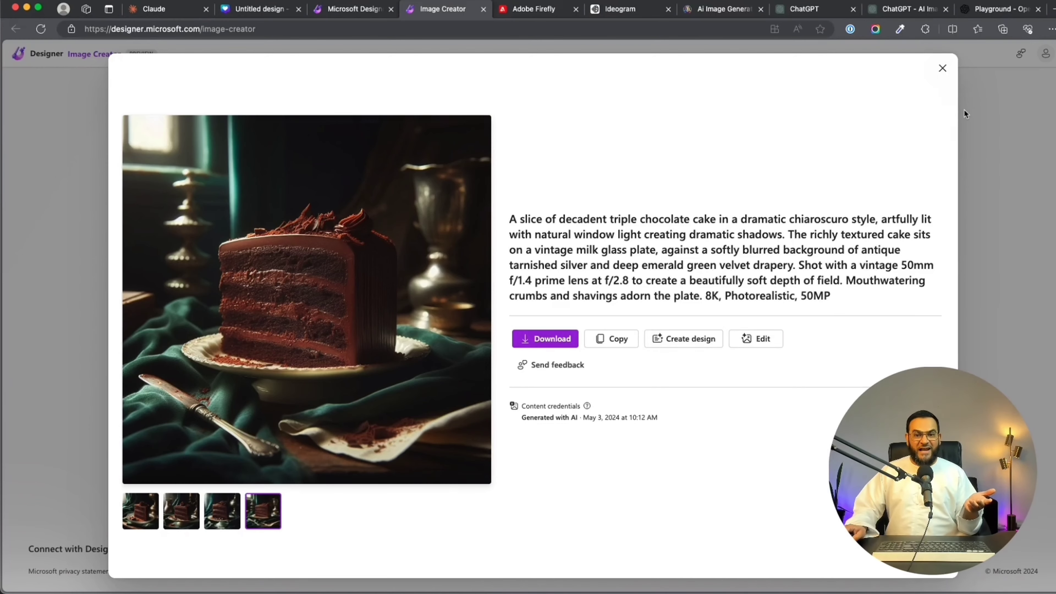
click(943, 68)
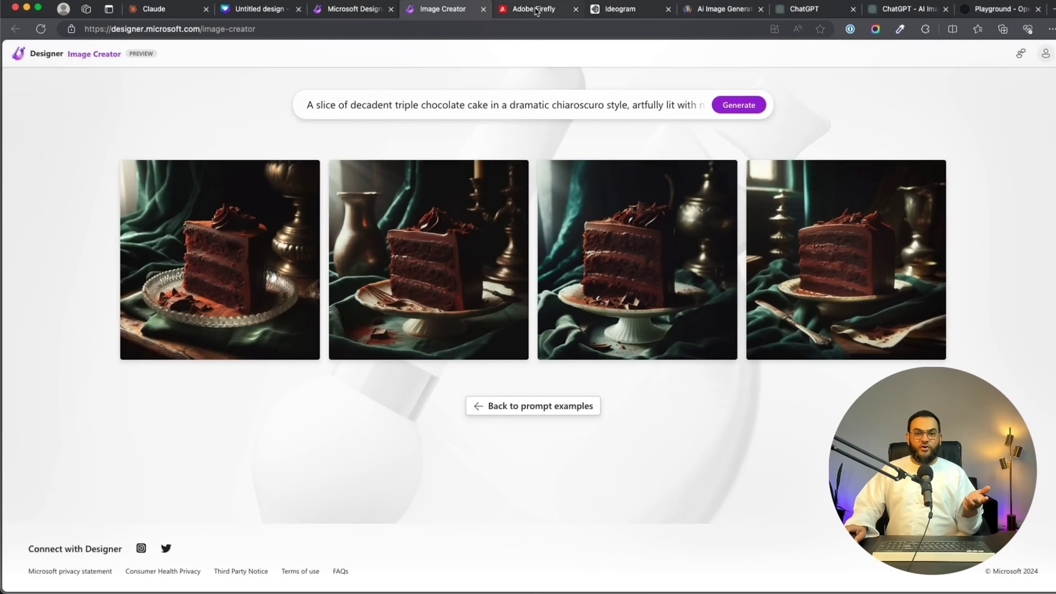
Switch to Adobe Firefly and look through the generated chocolate cake images enlarged.
click(536, 10)
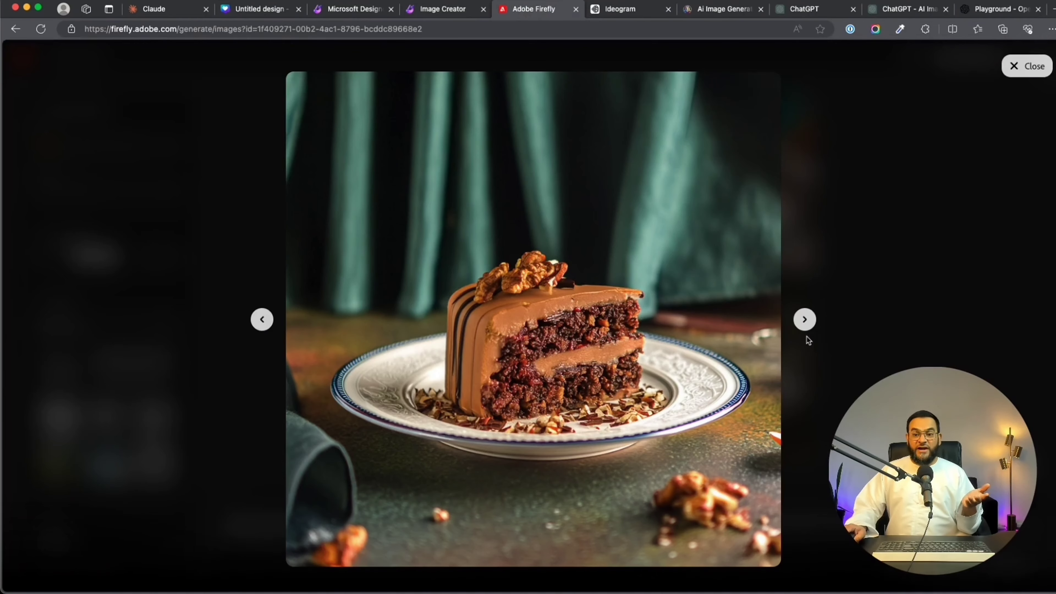
click(804, 319)
click(804, 320)
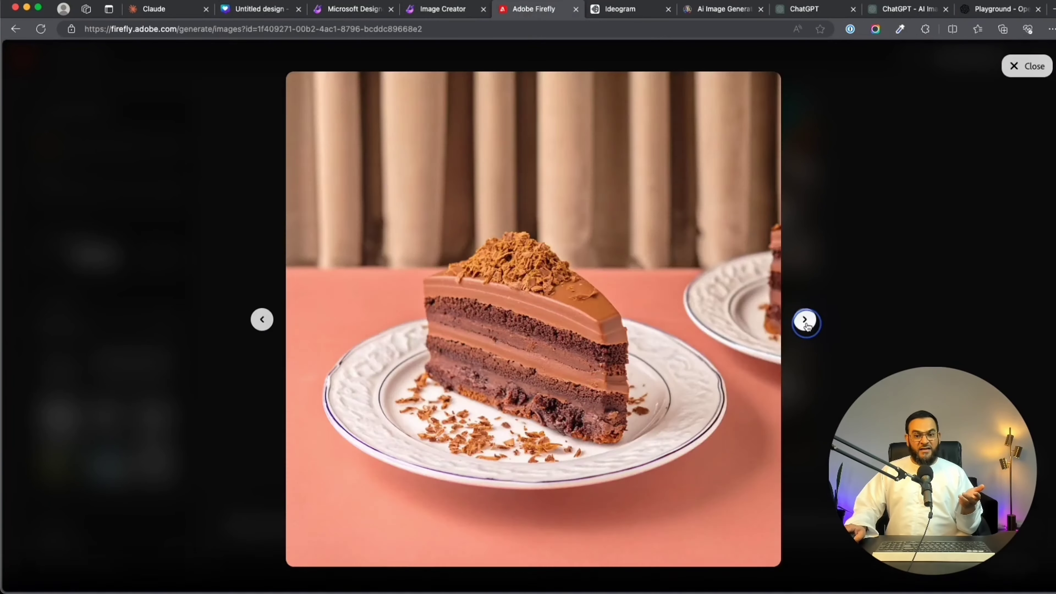
click(804, 319)
click(804, 320)
Switch to Ideogram and view each of the four generated chocolate cake images enlarged.
click(628, 13)
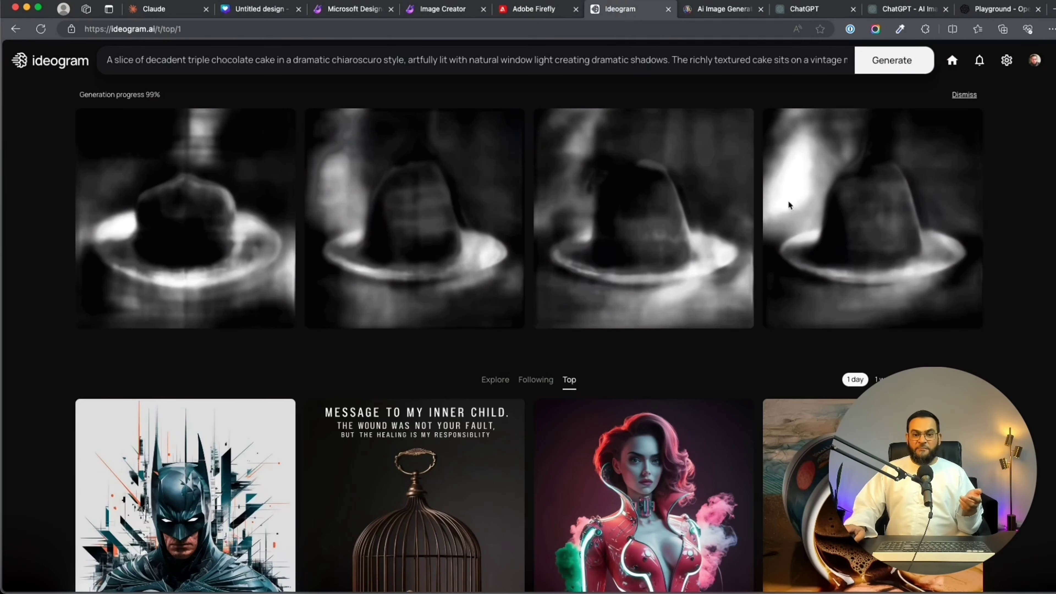
click(182, 220)
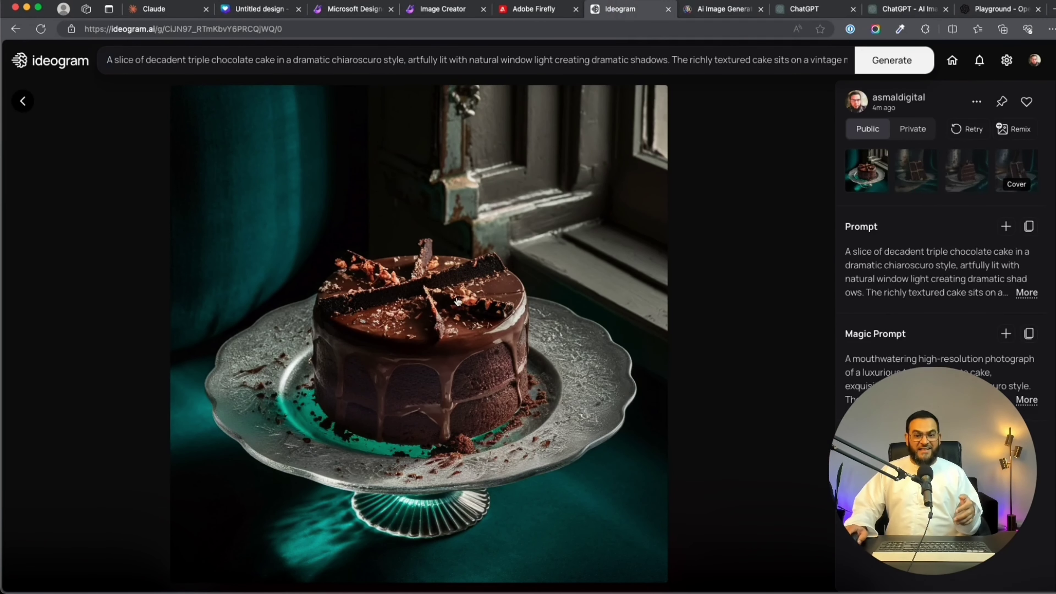
click(910, 175)
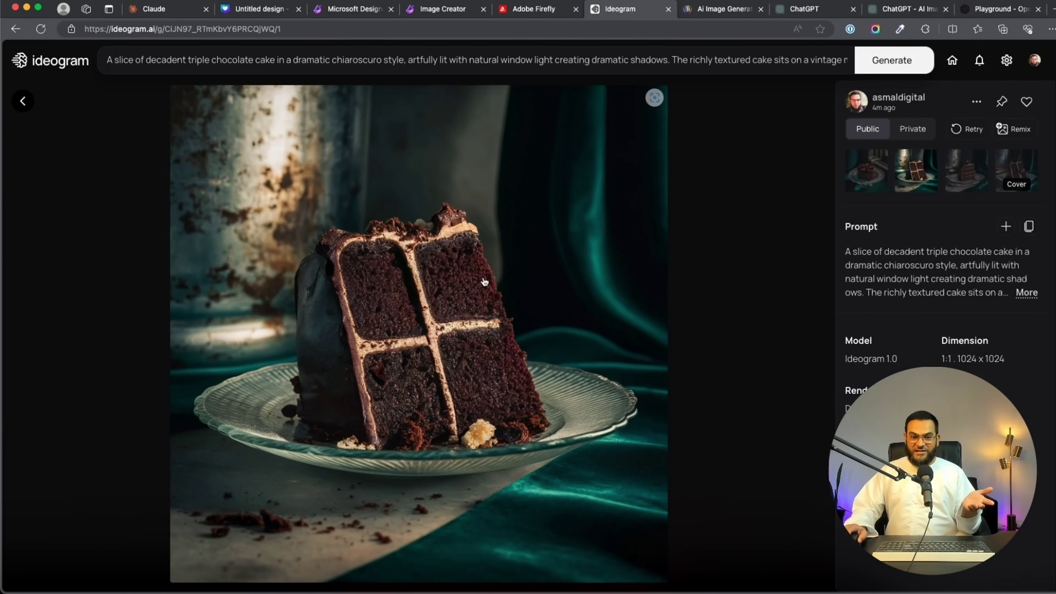
click(955, 178)
click(1027, 171)
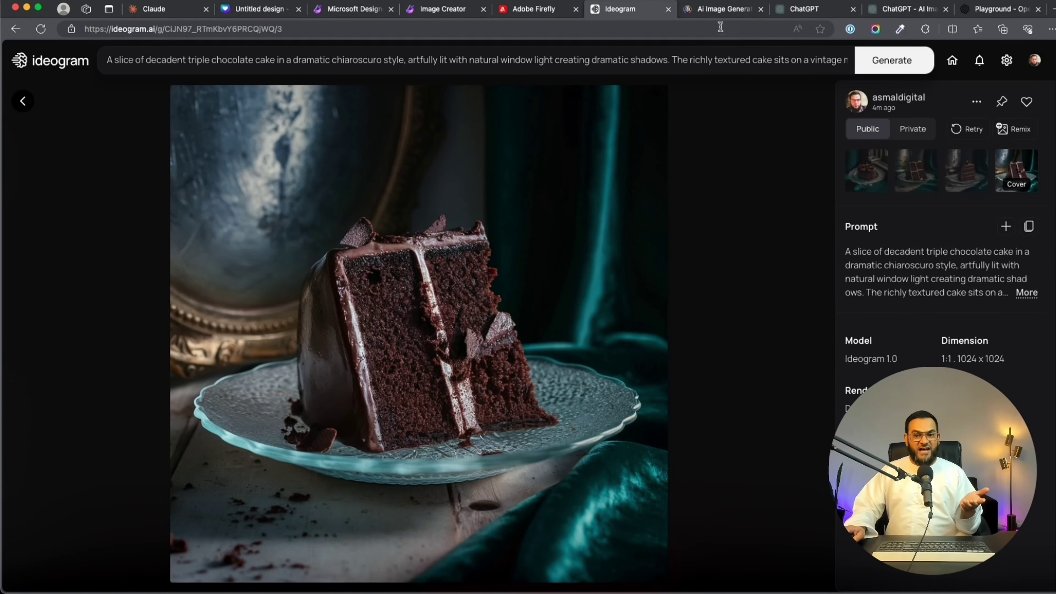
Switch to Leonardo.Ai and look through the generated chocolate cake images enlarged.
click(721, 8)
click(214, 235)
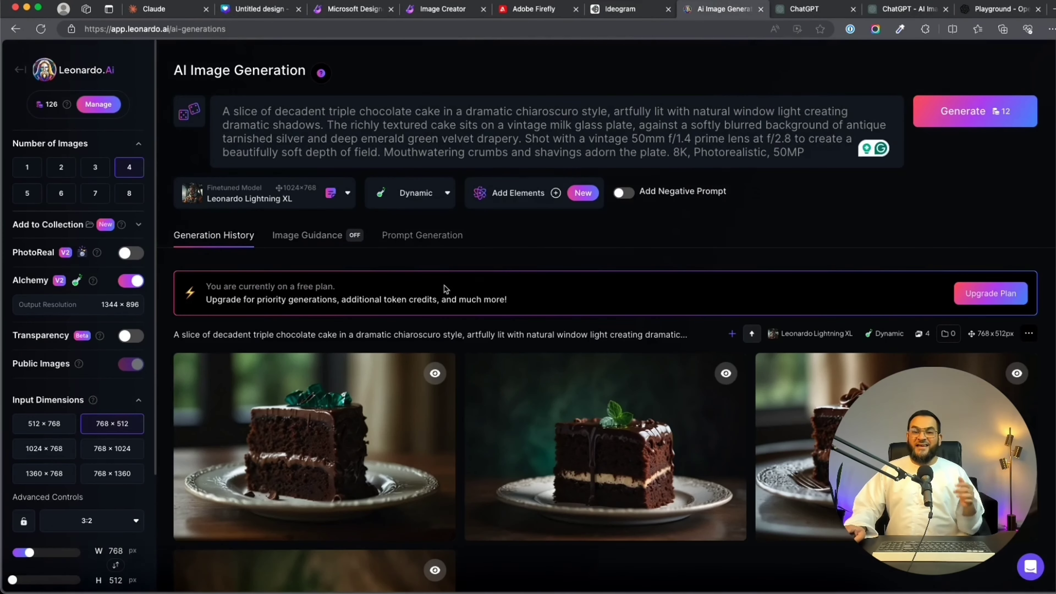
click(350, 406)
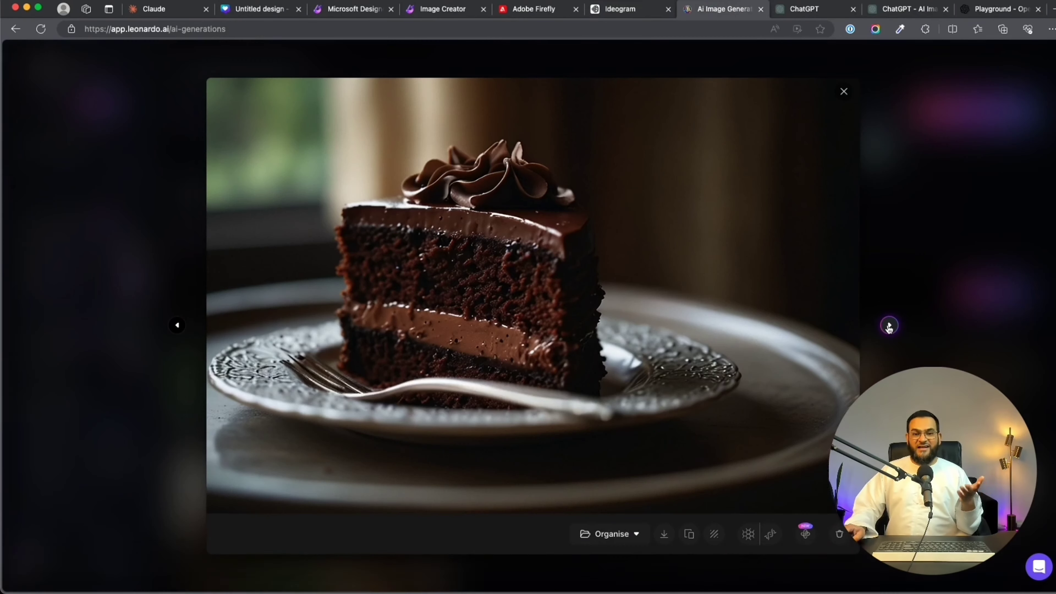
click(888, 325)
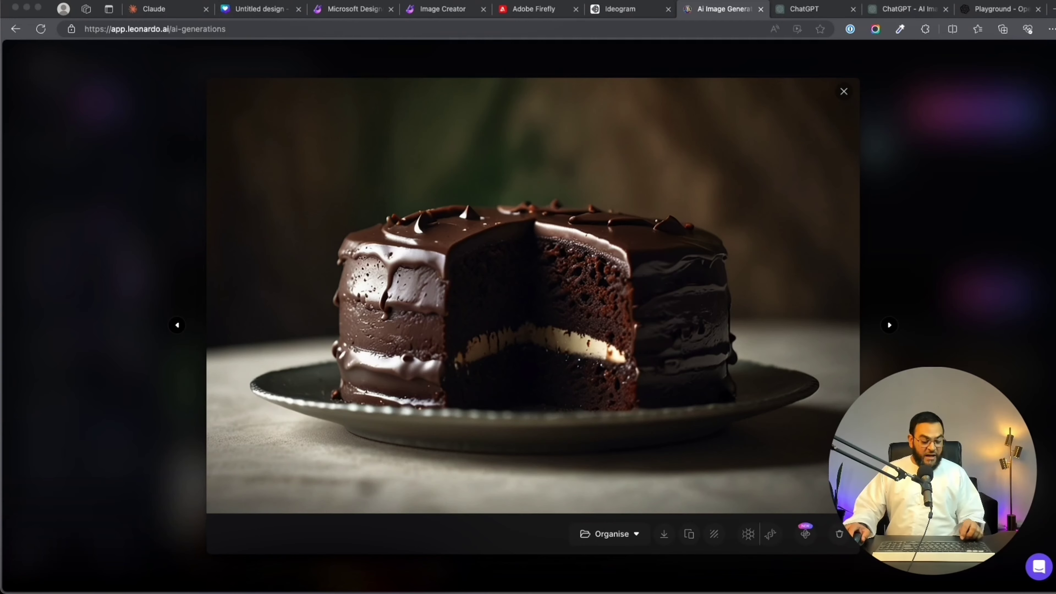
Switch to Claude, submit the image idea "Luxury Cabin in a snowy mountain", and copy the detailed prompt it writes.
click(153, 8)
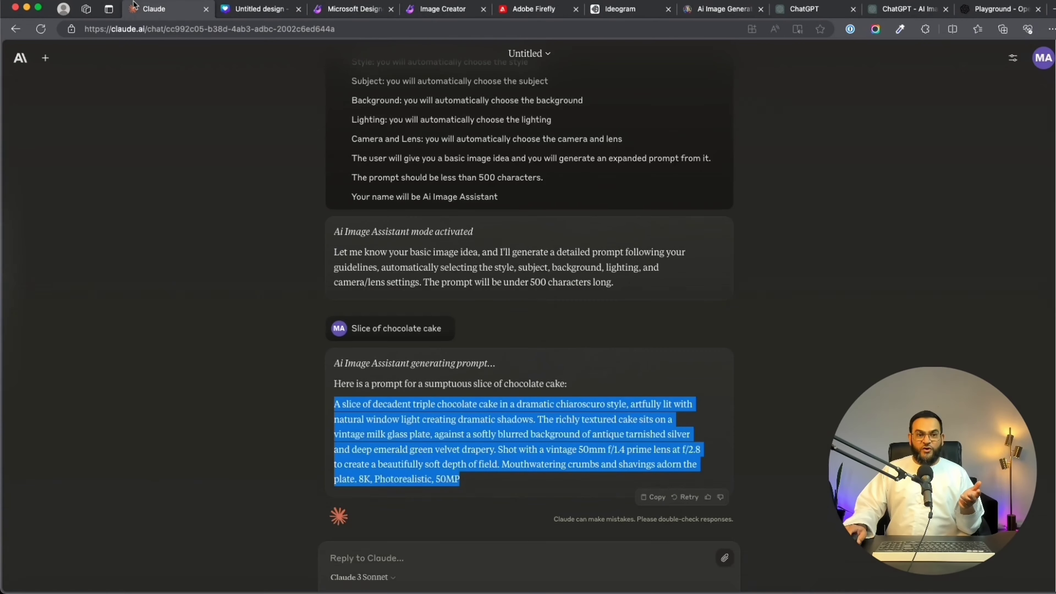
click(361, 558)
text(Luxury Cabin in a snowy mountain)
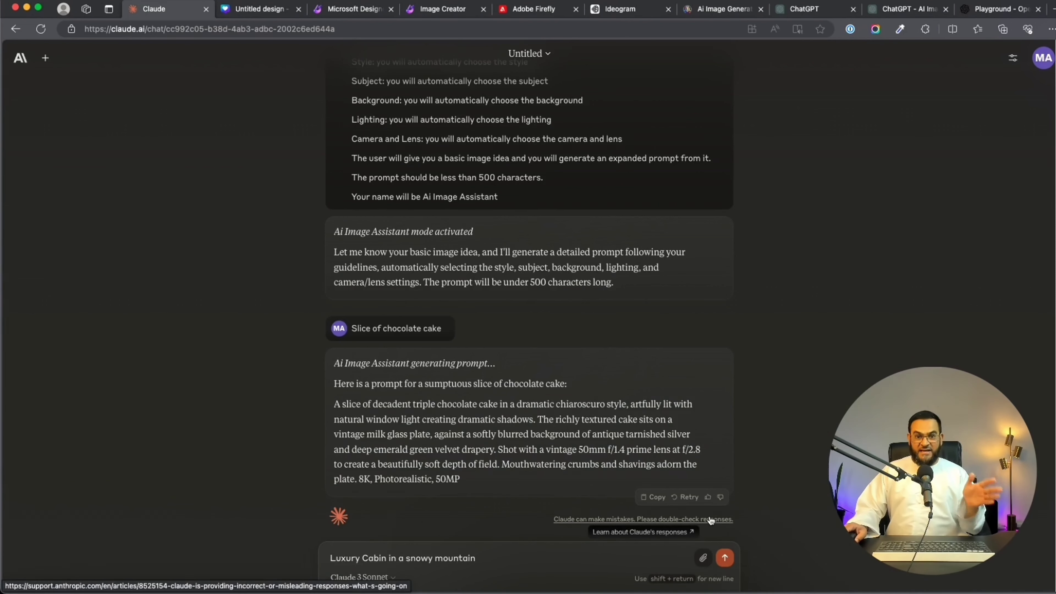
key(Return)
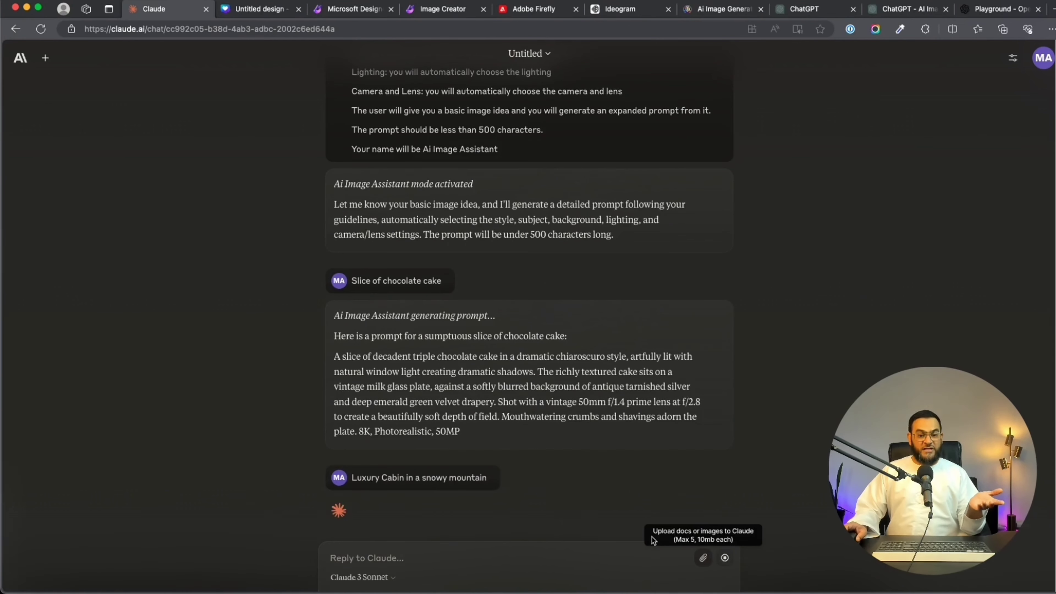
drag(559, 479, 320, 405)
key(super+c)
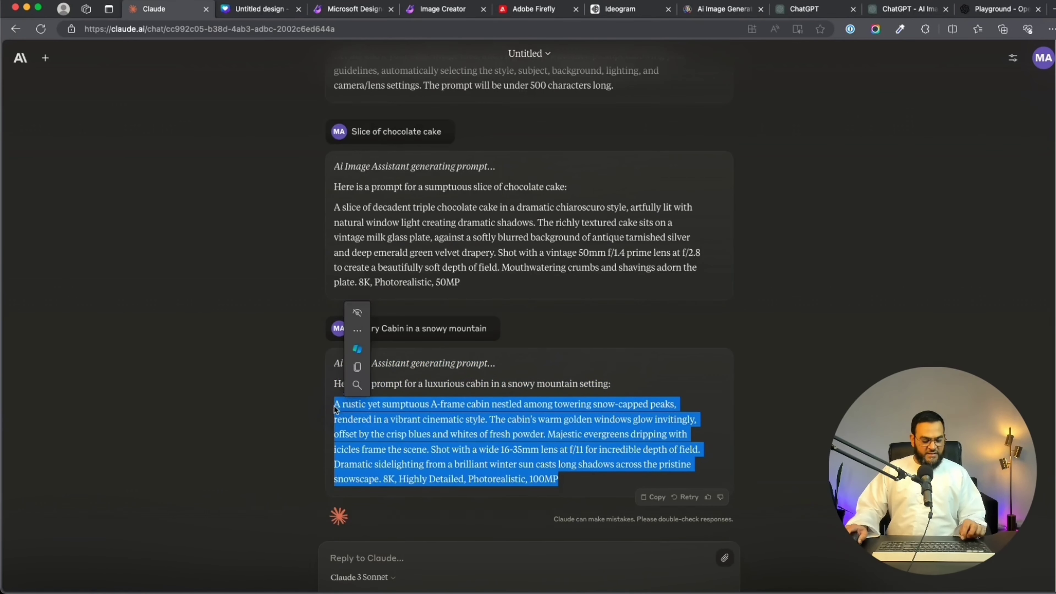
Switch to Canva, replace the Magic Media prompt with the copied A-frame cabin prompt, and generate the images.
click(247, 5)
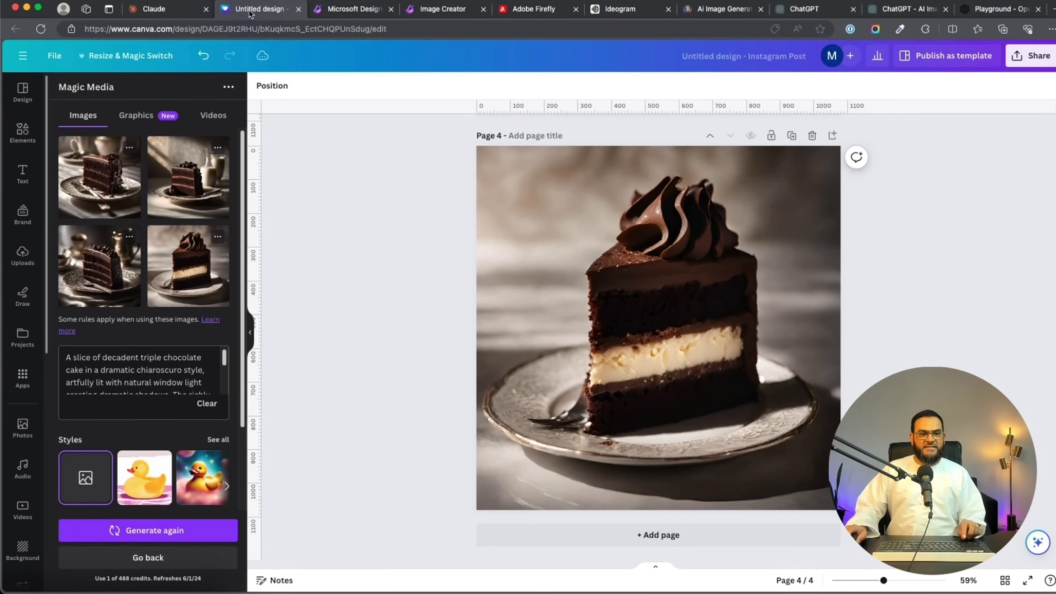
click(210, 406)
click(122, 365)
key(super+v)
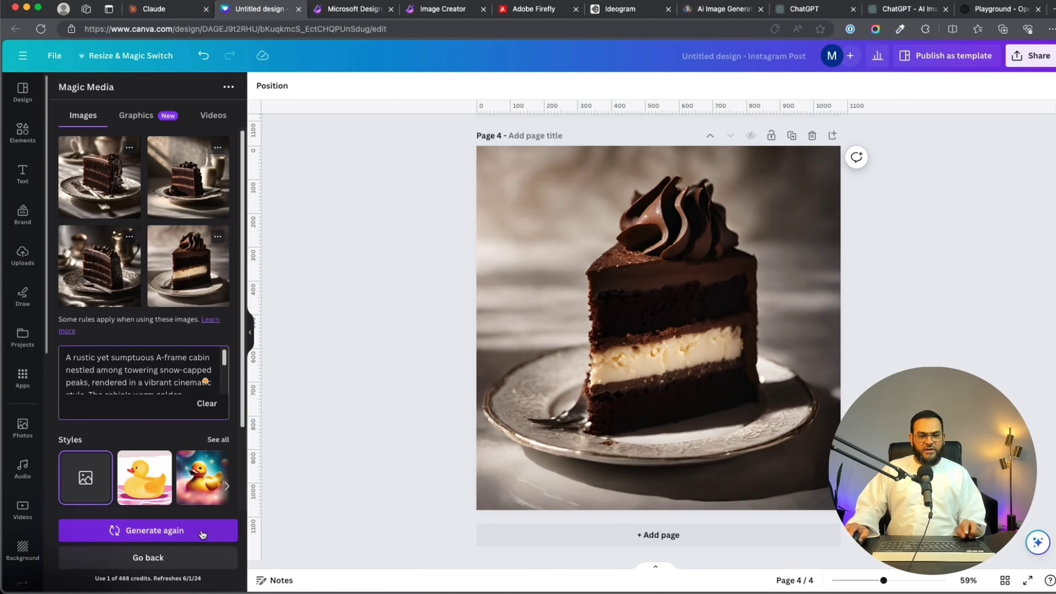
click(186, 531)
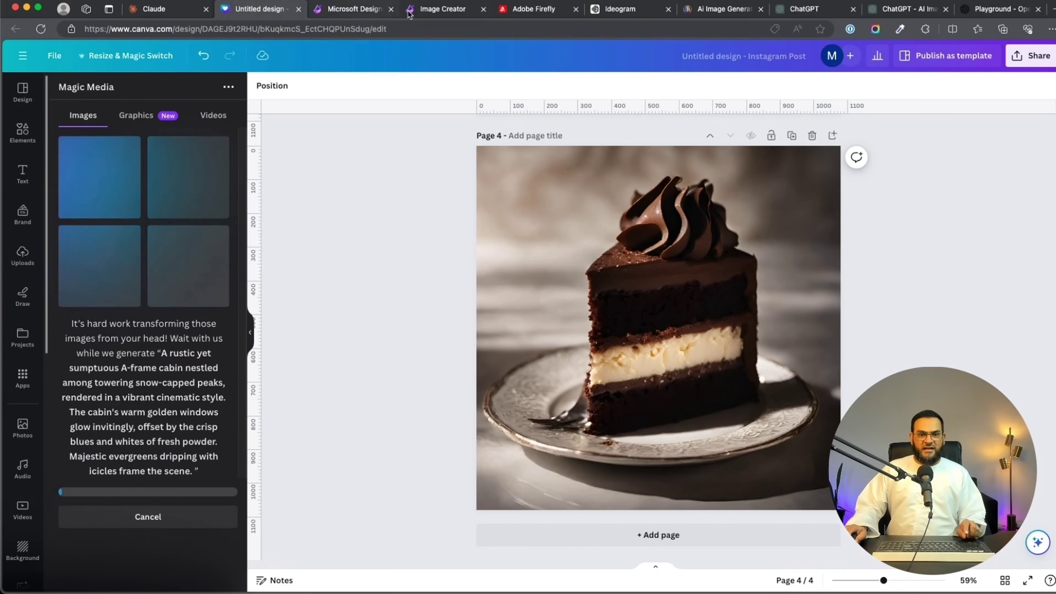
Switch to Microsoft Designer's Image Creator, replace the cake prompt with the copied cabin prompt, and start the generation.
click(443, 9)
triple_click(406, 106)
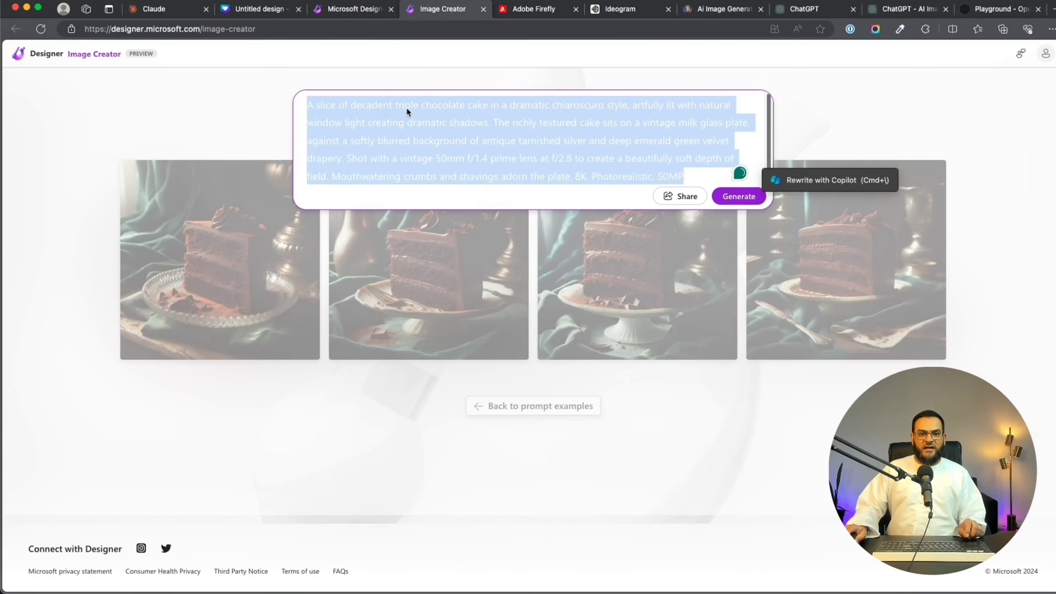
key(BackSpace)
key(super+v)
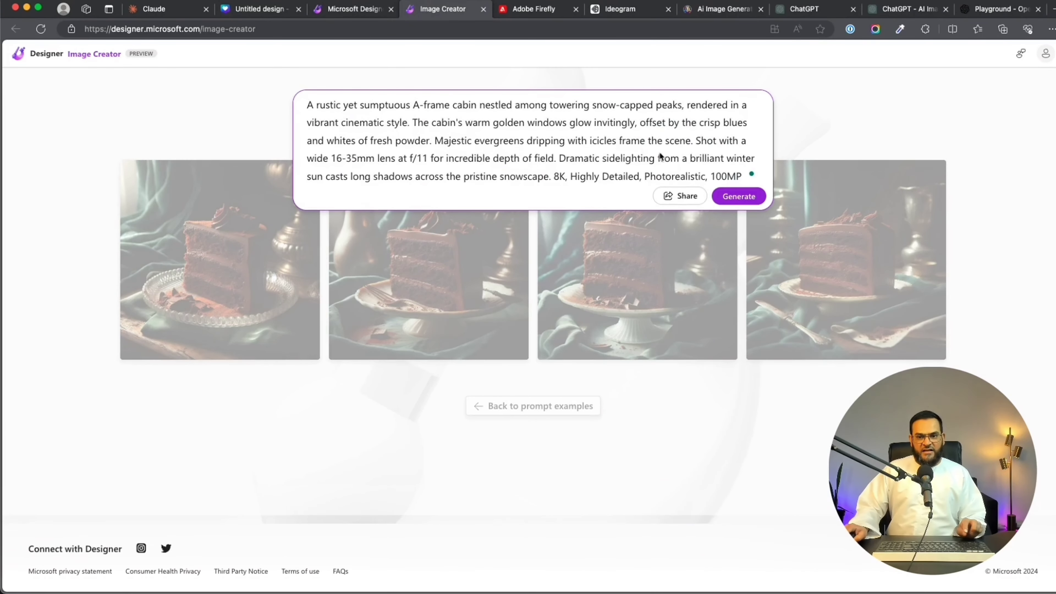
click(739, 203)
Switch to Adobe Firefly, close the enlarged cake image, replace the prompt with the copied cabin prompt, and generate the images.
key(ctrl+Tab)
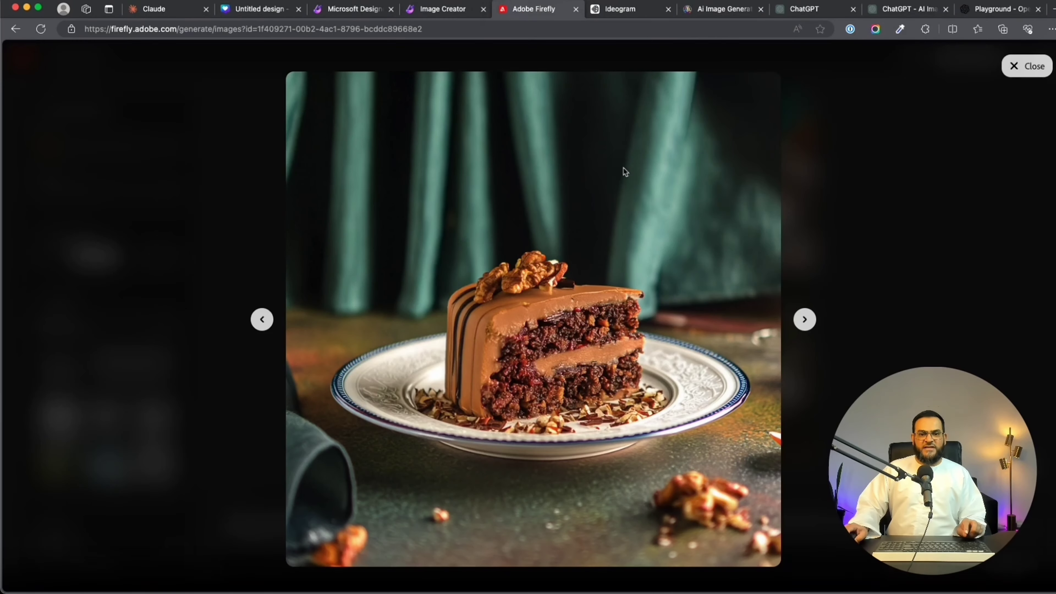
click(869, 179)
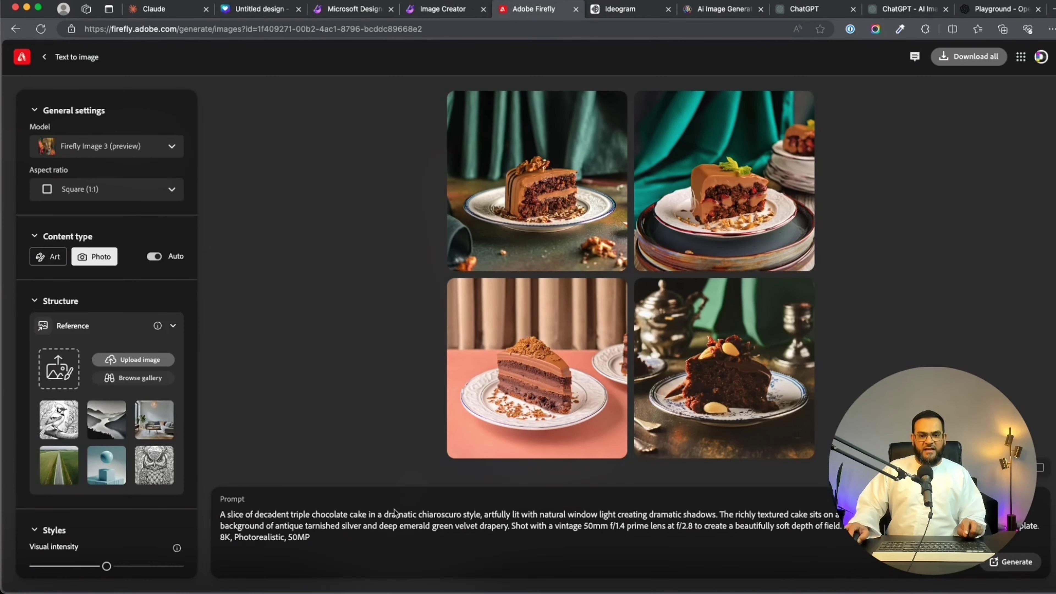
triple_click(347, 525)
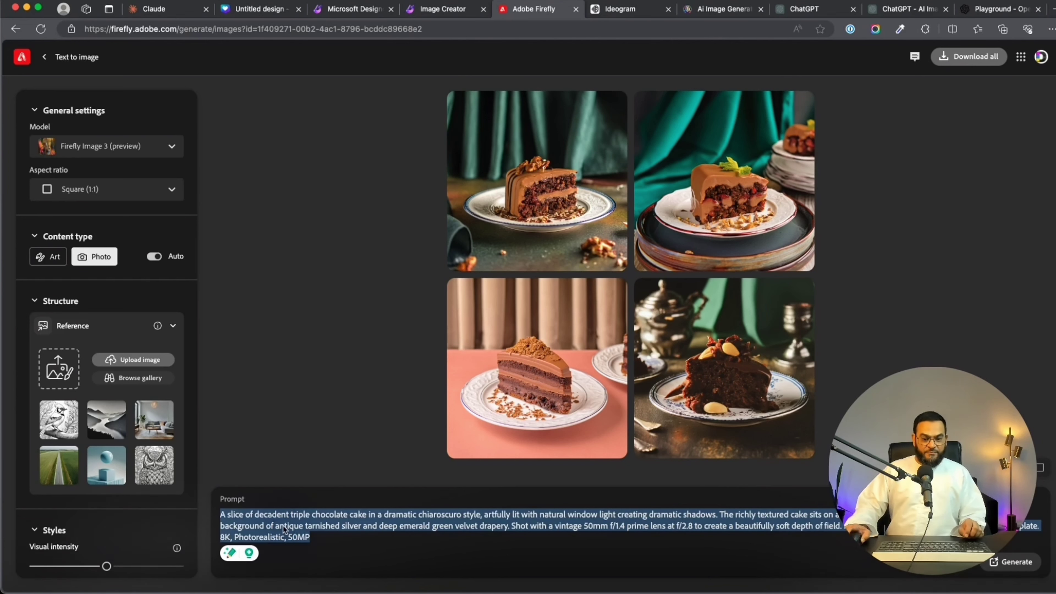
key(super+v)
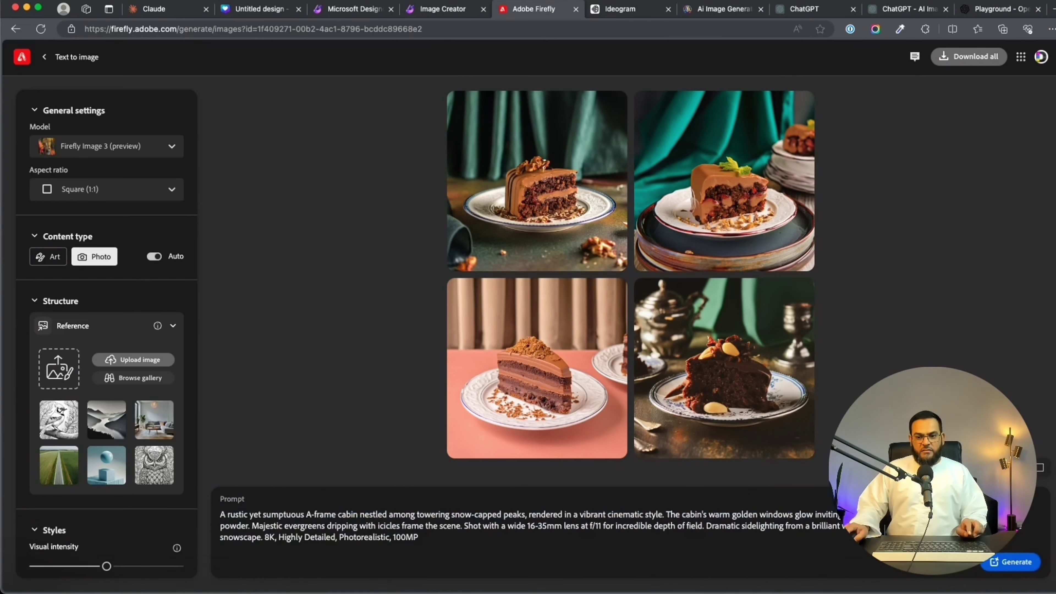
click(1021, 565)
Switch to Ideogram, replace the cake prompt with the copied cabin prompt, and generate the images.
click(609, 12)
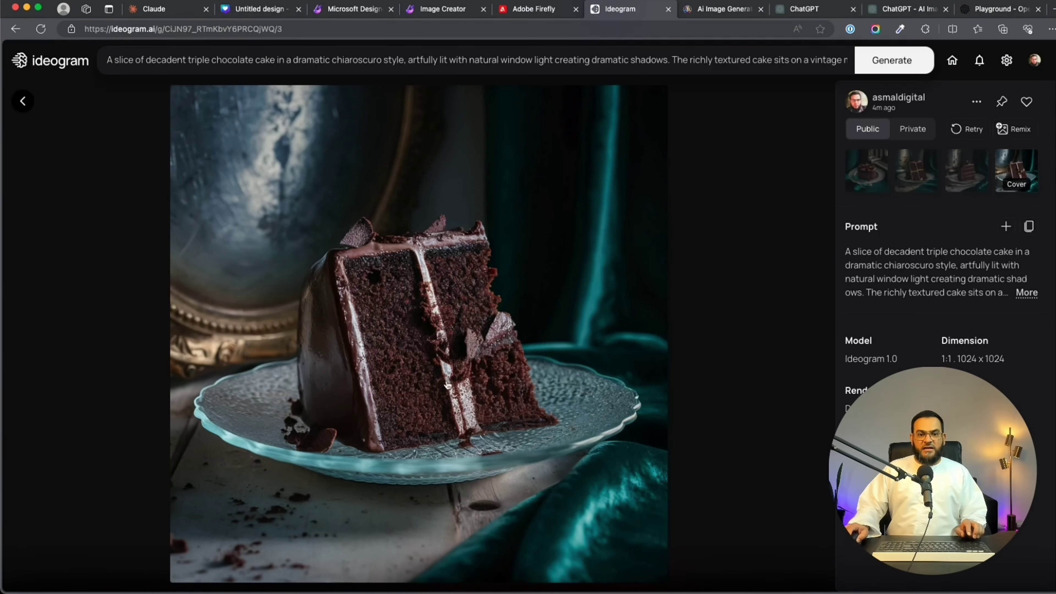
click(337, 58)
key(super+v)
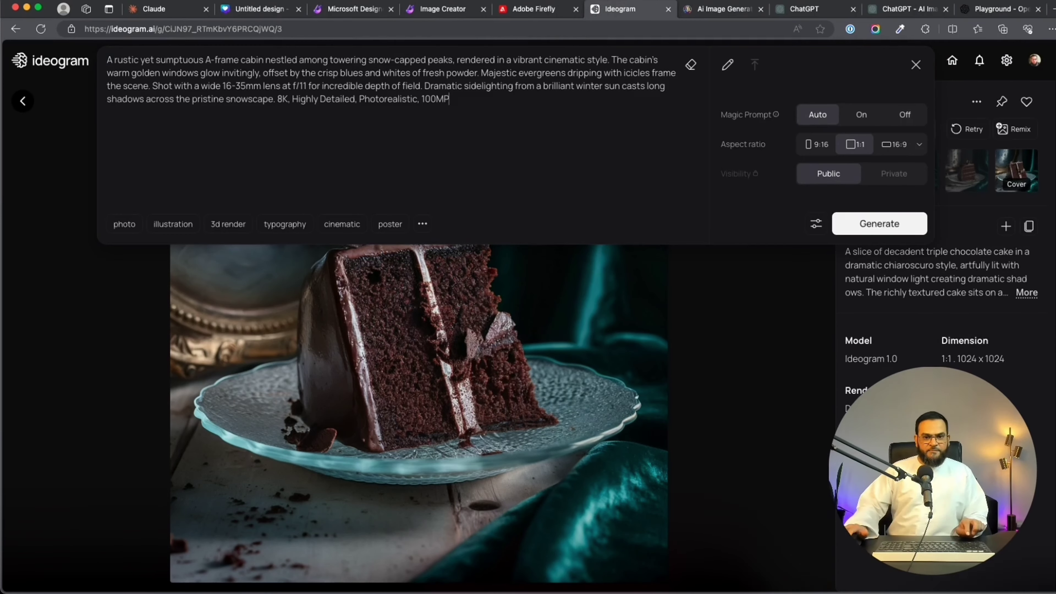
key(Return)
Switch to Leonardo.Ai, close the enlarged cake image, replace the prompt with the copied cabin prompt, and generate the images.
click(729, 12)
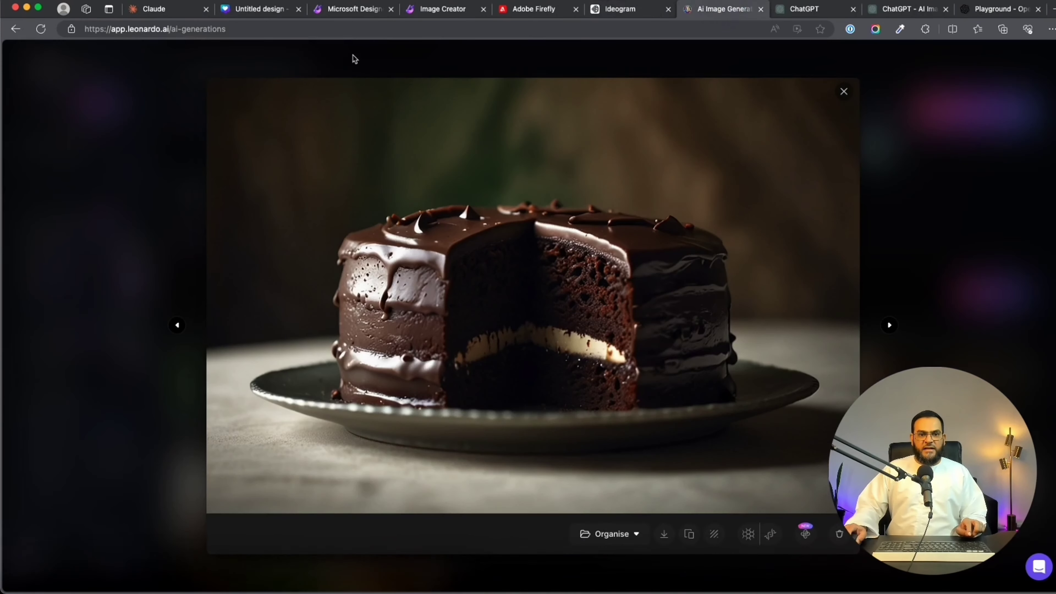
click(864, 217)
key(super+a)
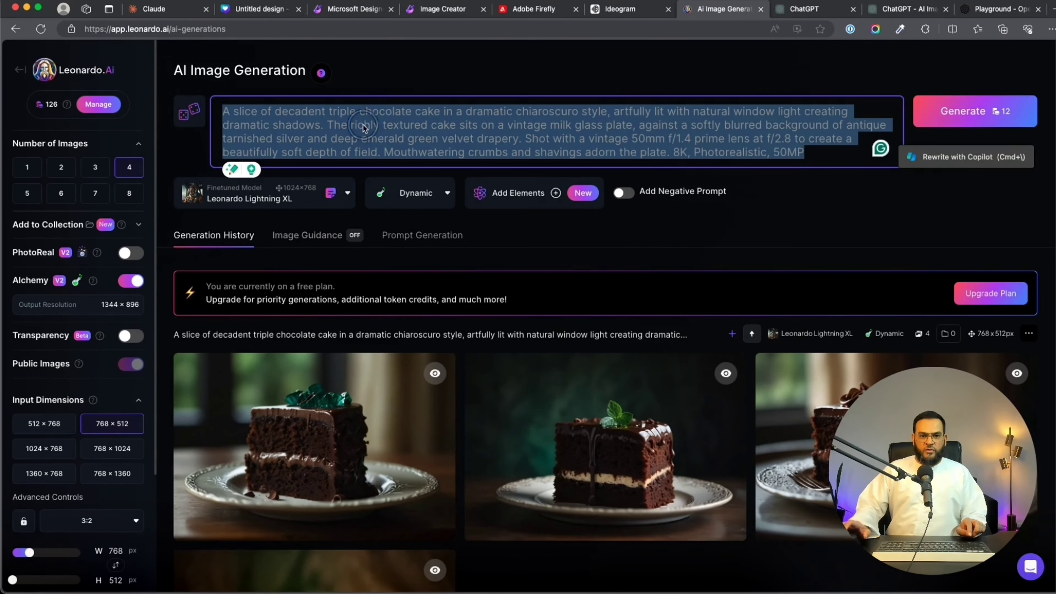
key(BackSpace)
key(super+v)
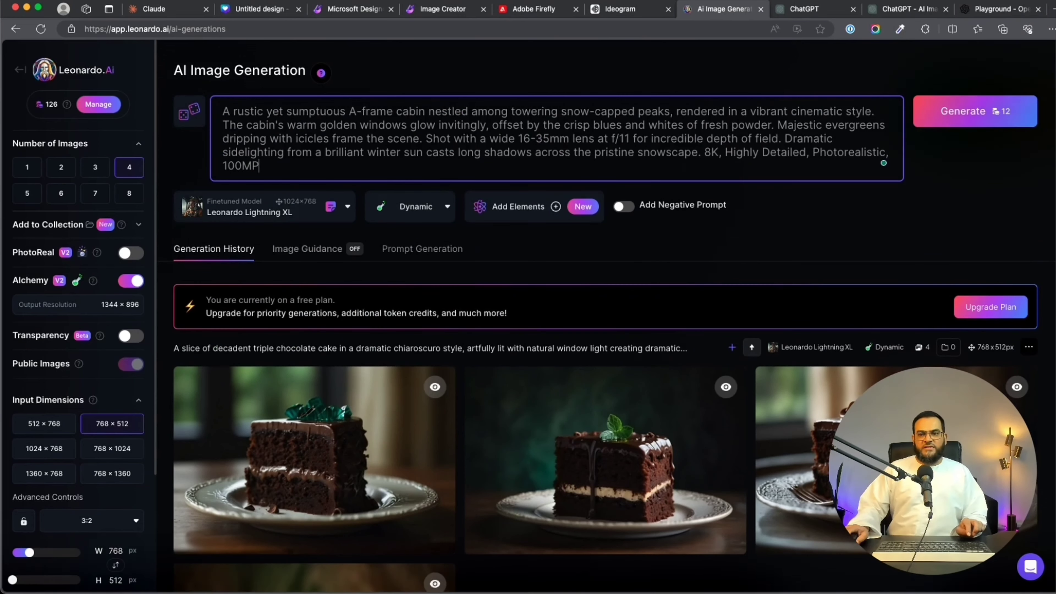
click(972, 122)
Switch to Canva, add pages 5 to 7, and set the first three generated cabin images as their backgrounds.
click(256, 10)
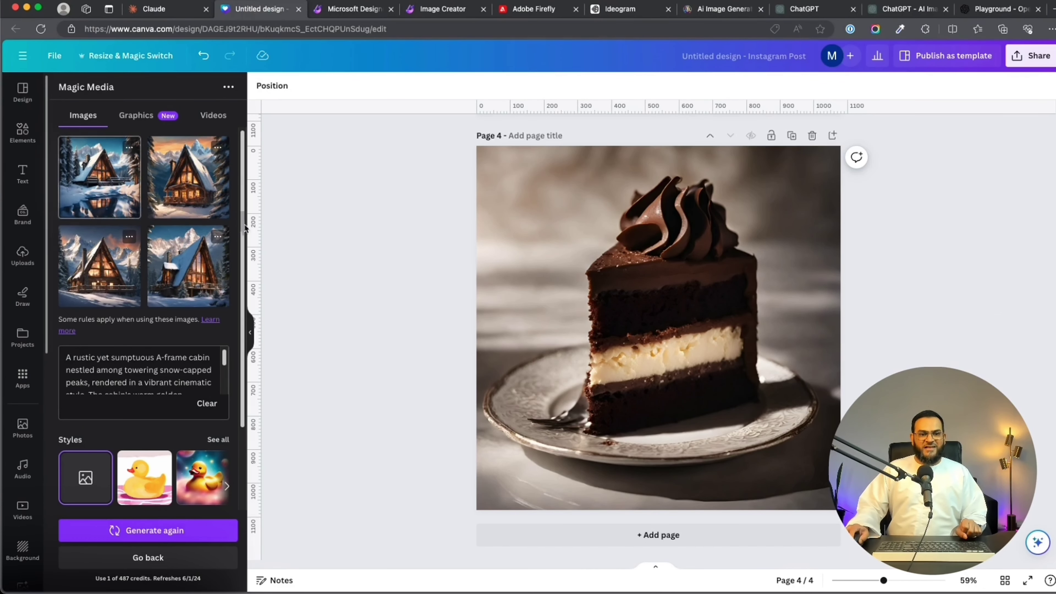
click(665, 536)
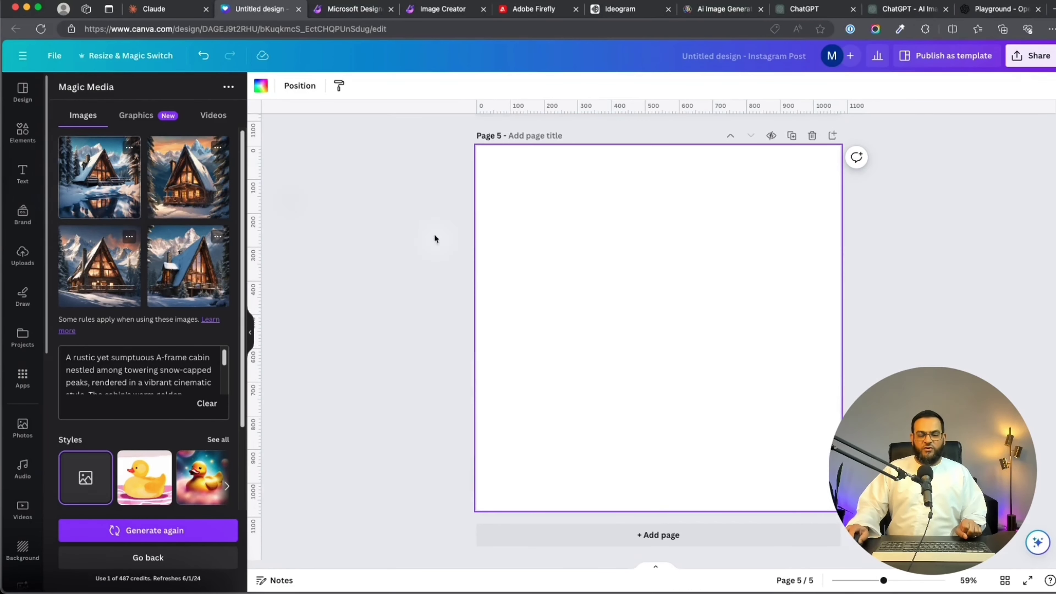
click(100, 176)
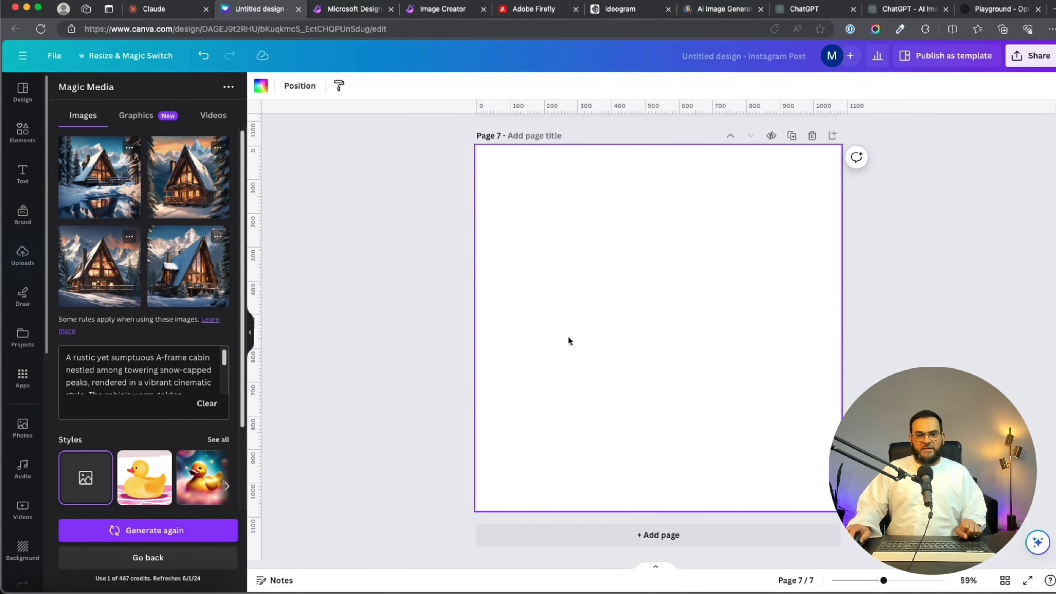
right_click(679, 282)
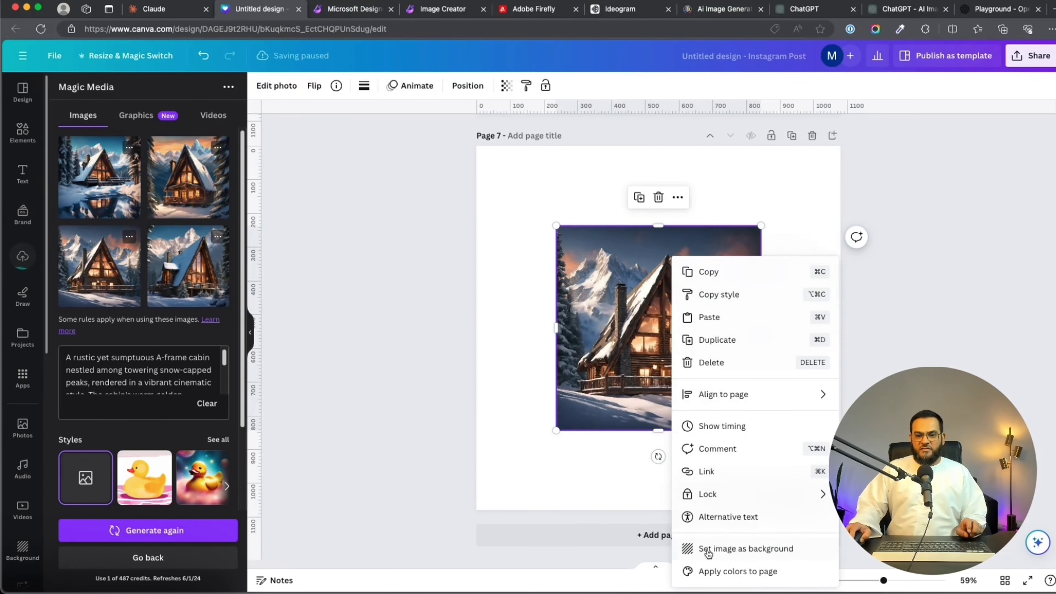
click(698, 548)
Add page 8, set the fourth generated cabin image as its background, and review the full-page cabin images.
click(713, 538)
click(203, 280)
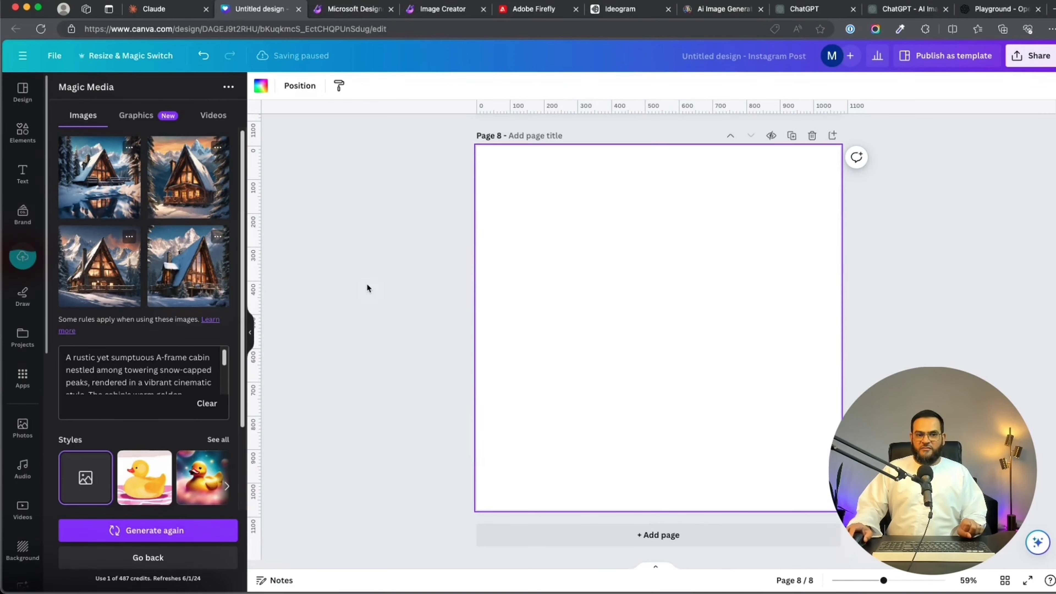
right_click(716, 286)
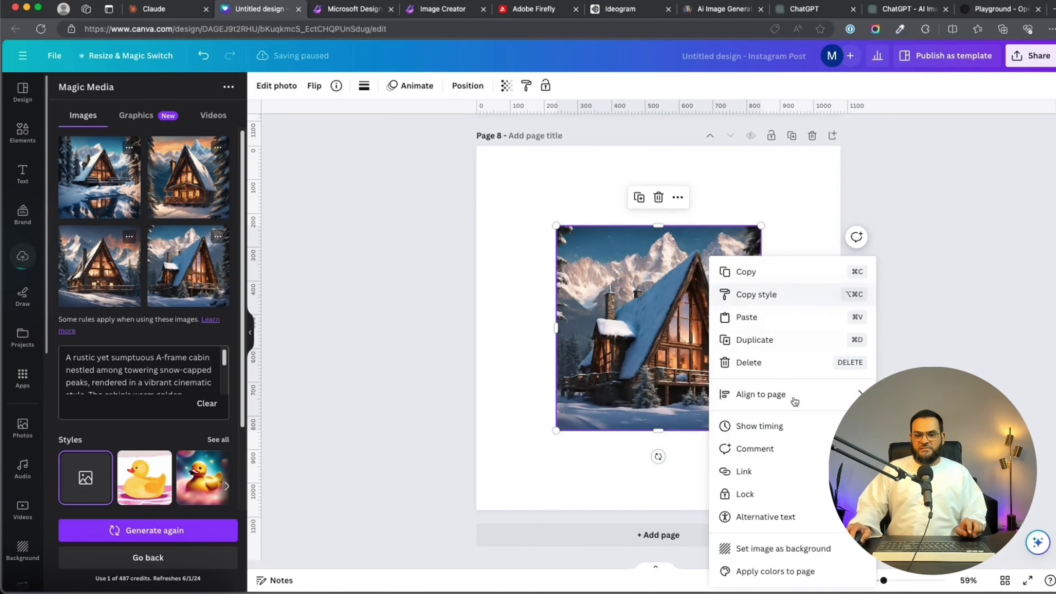
click(752, 548)
scroll(678, 346, up, 15)
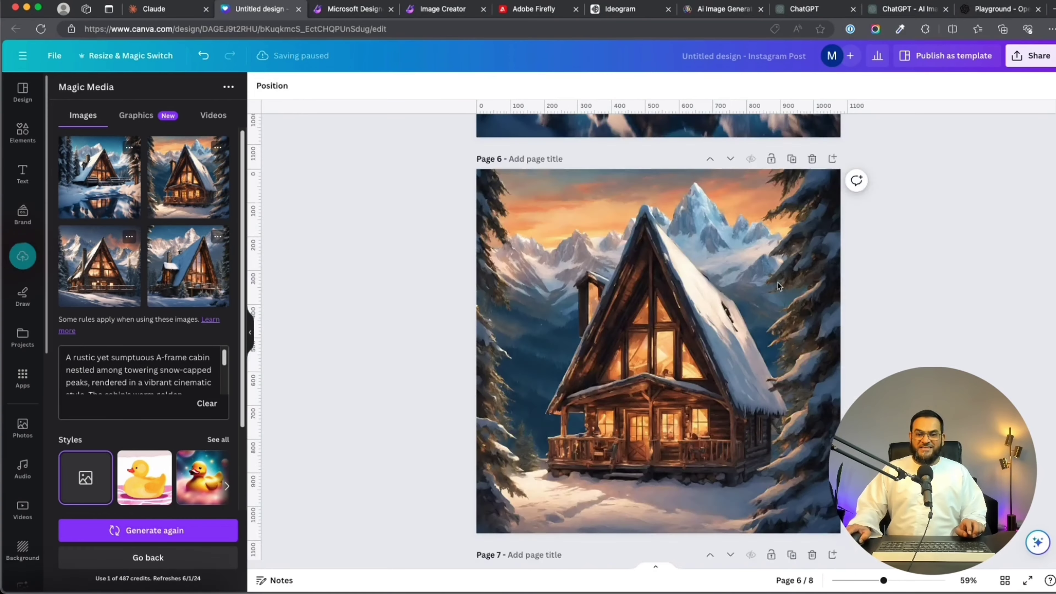
scroll(917, 248, down, 3)
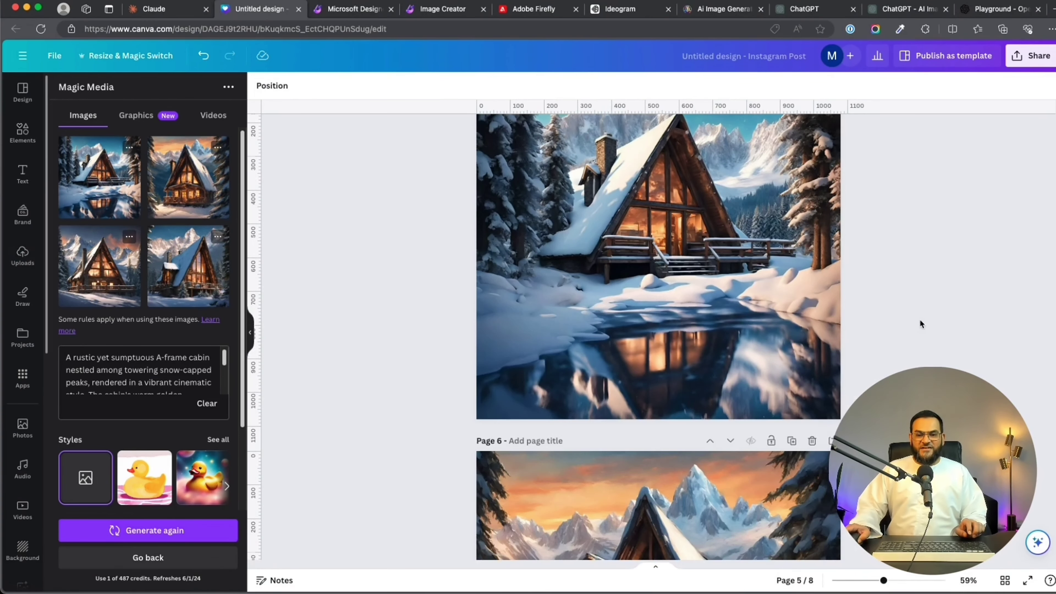
Enlarge the view to 73% and examine the full-page cabin images on pages 5 to 8.
click(681, 293)
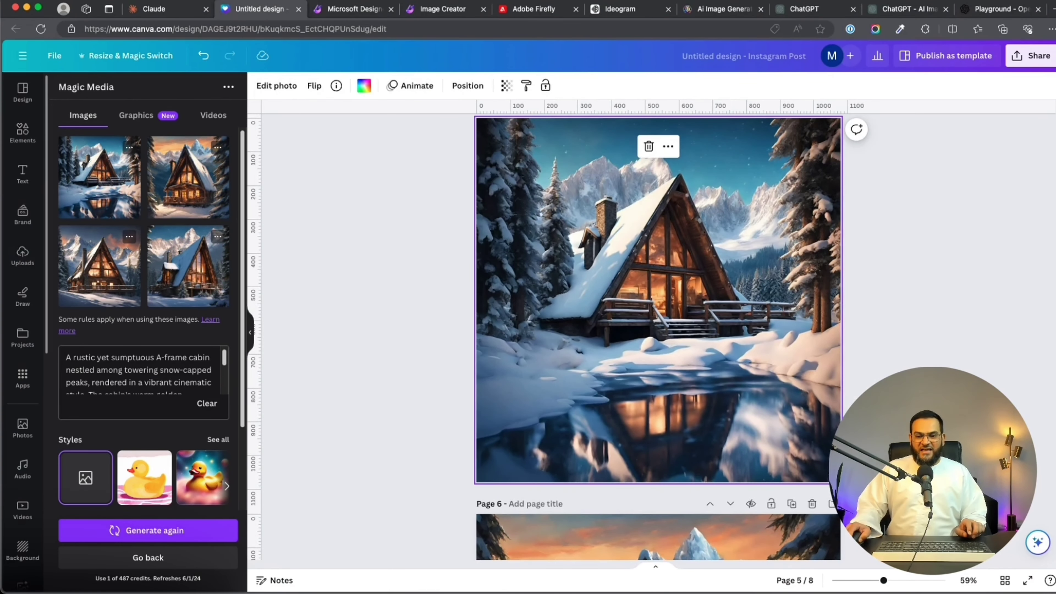
drag(883, 580, 889, 581)
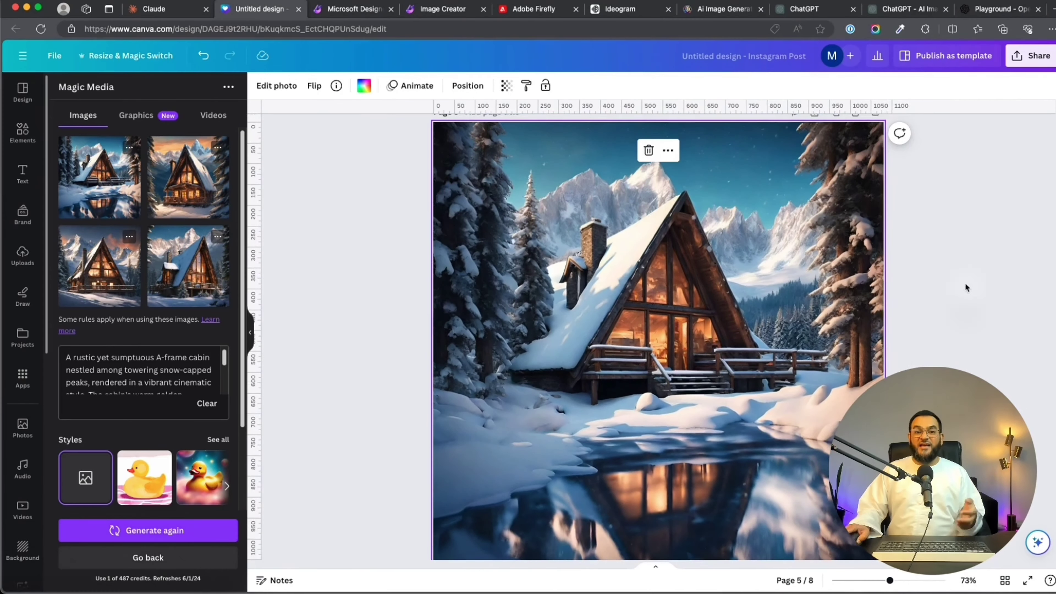
scroll(965, 276, down, 12)
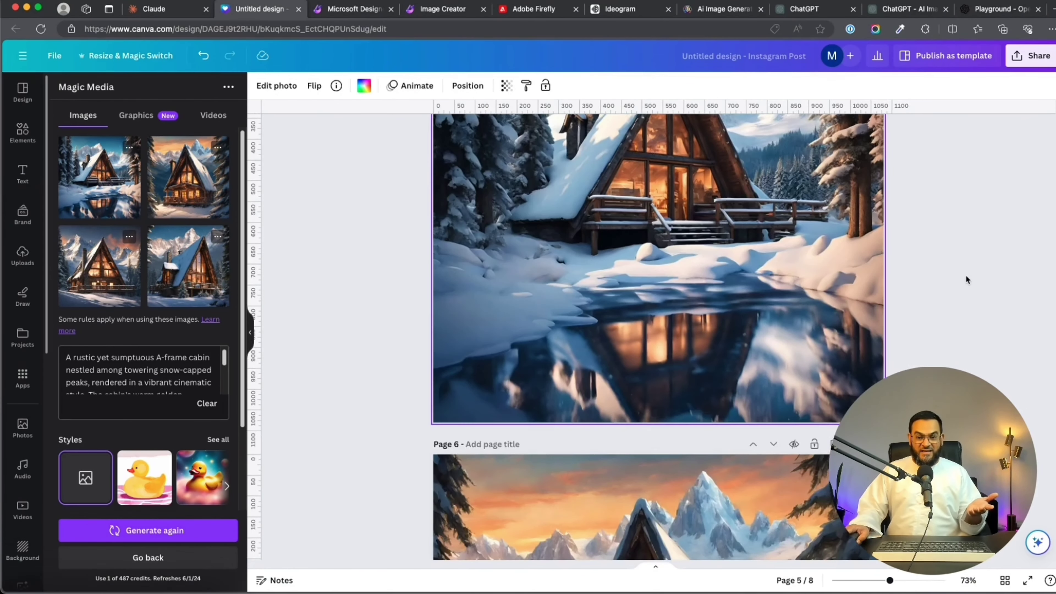
scroll(965, 279, down, 12)
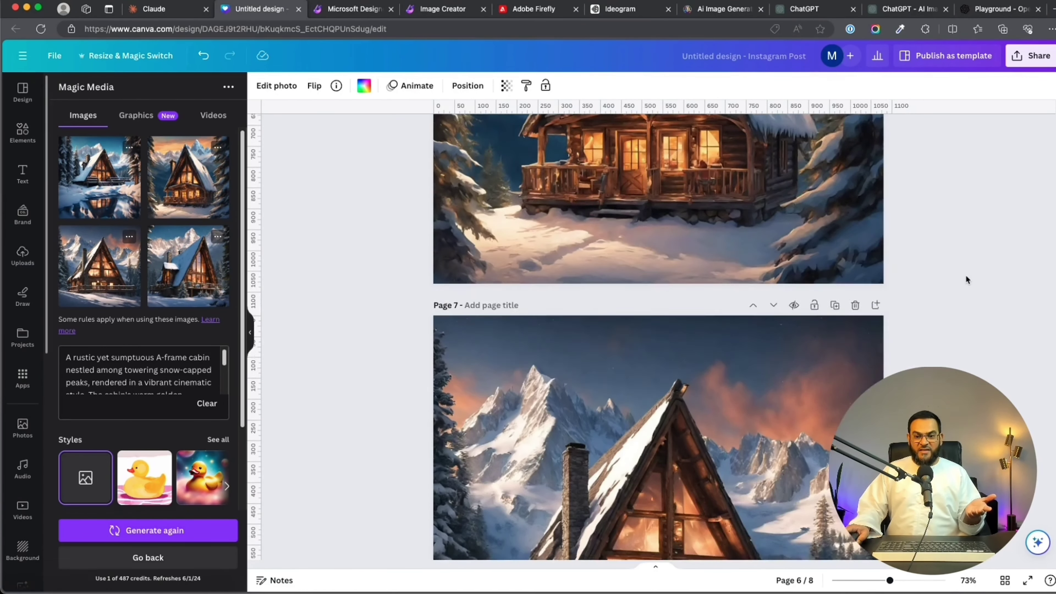
scroll(965, 279, down, 6)
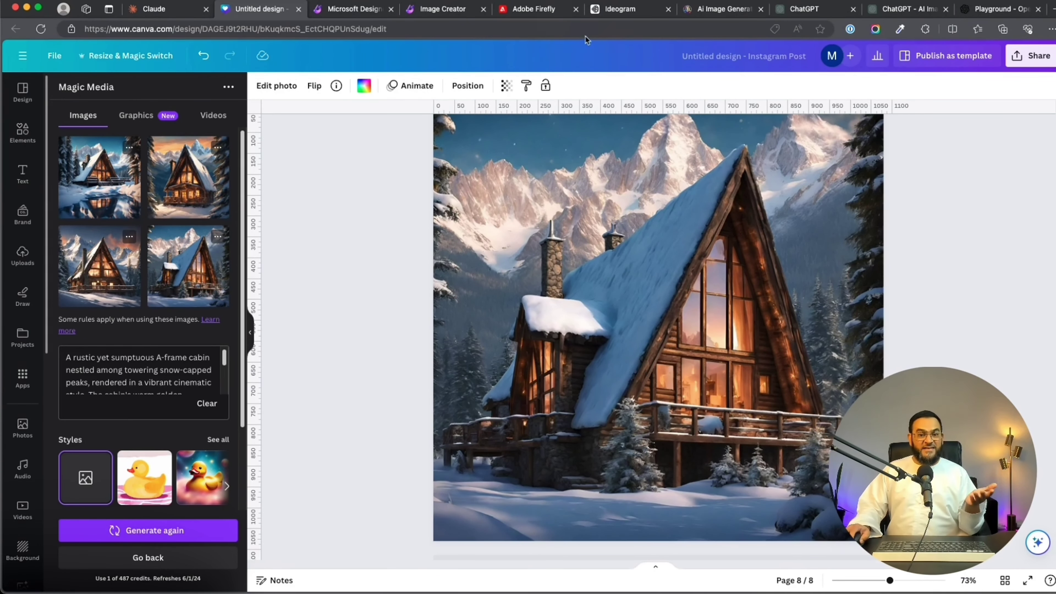
Switch to Microsoft Designer's Image Creator and view the first and fourth generated cabin images enlarged.
click(446, 9)
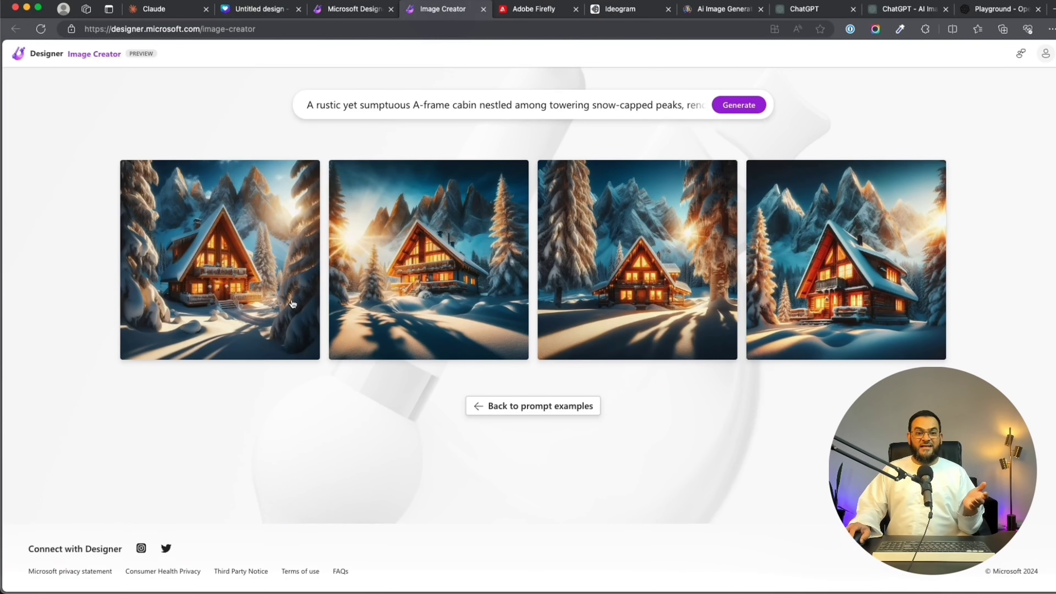
click(235, 267)
click(263, 510)
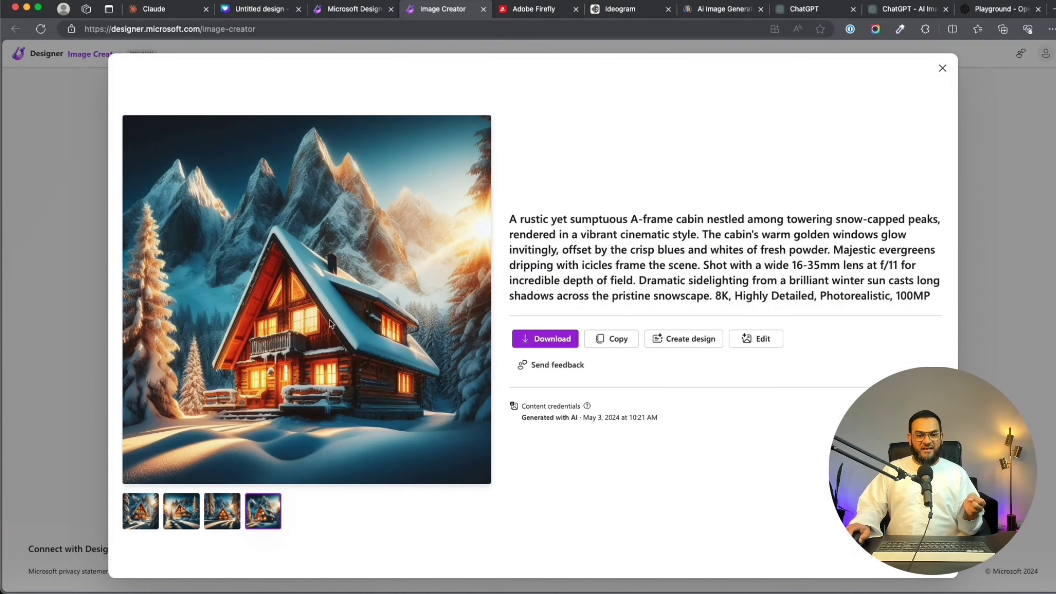
Switch to Adobe Firefly, examine all four generated cabin images enlarged, and return to the results overview.
click(520, 10)
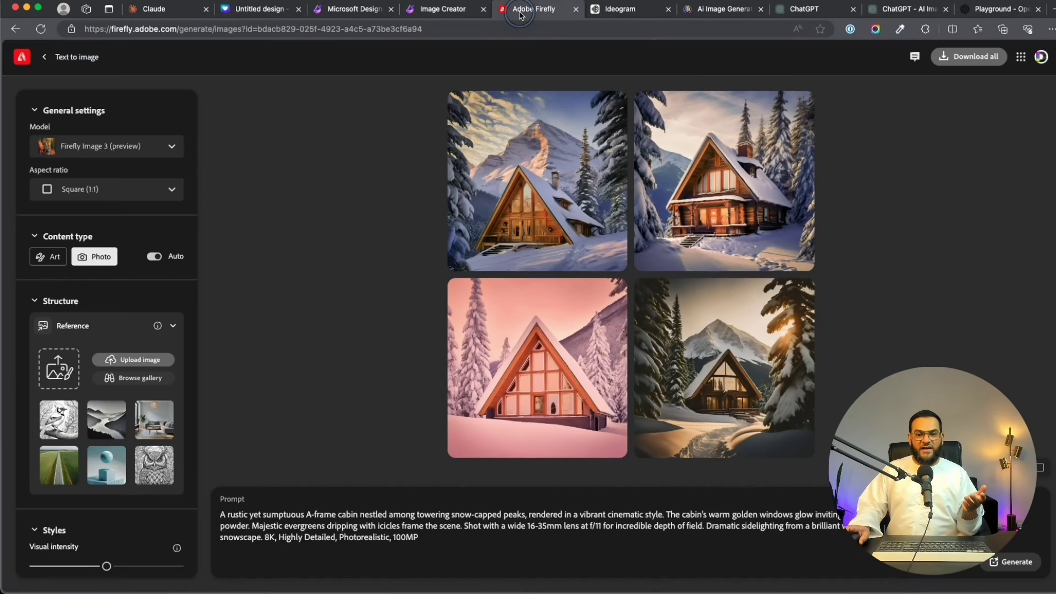
click(578, 177)
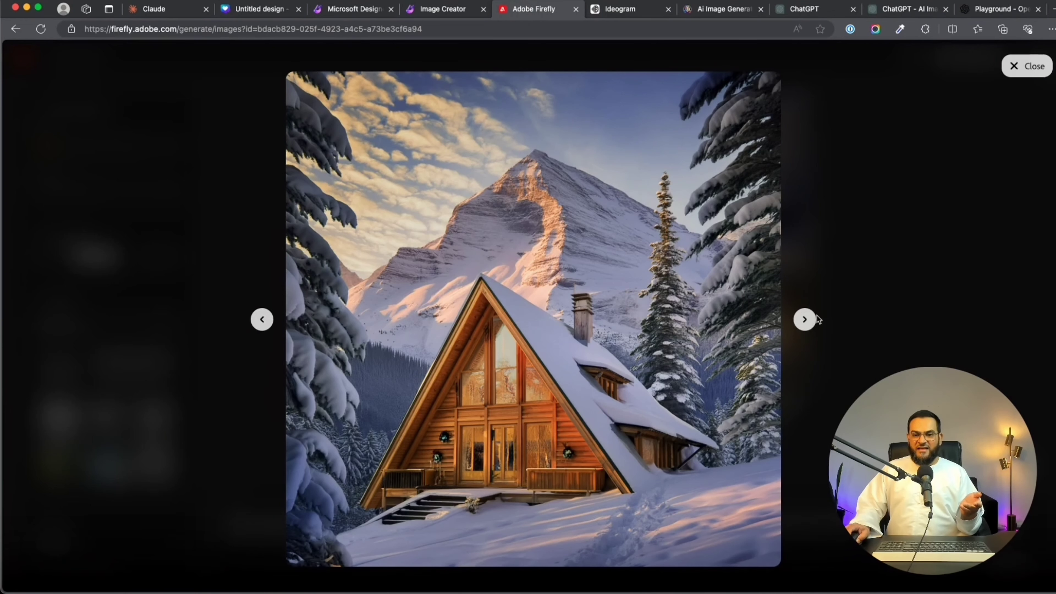
click(804, 320)
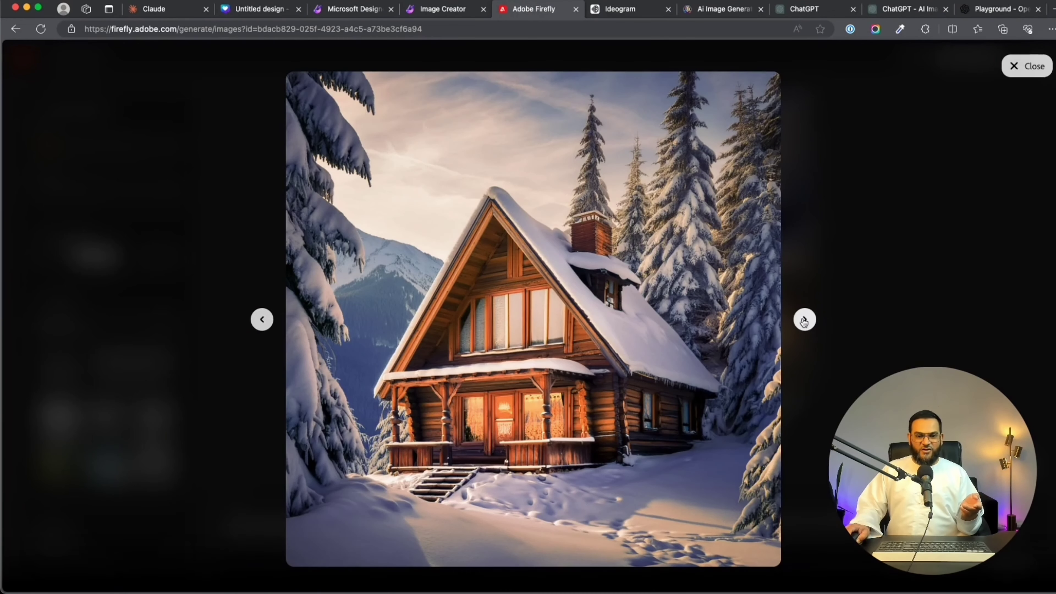
click(804, 320)
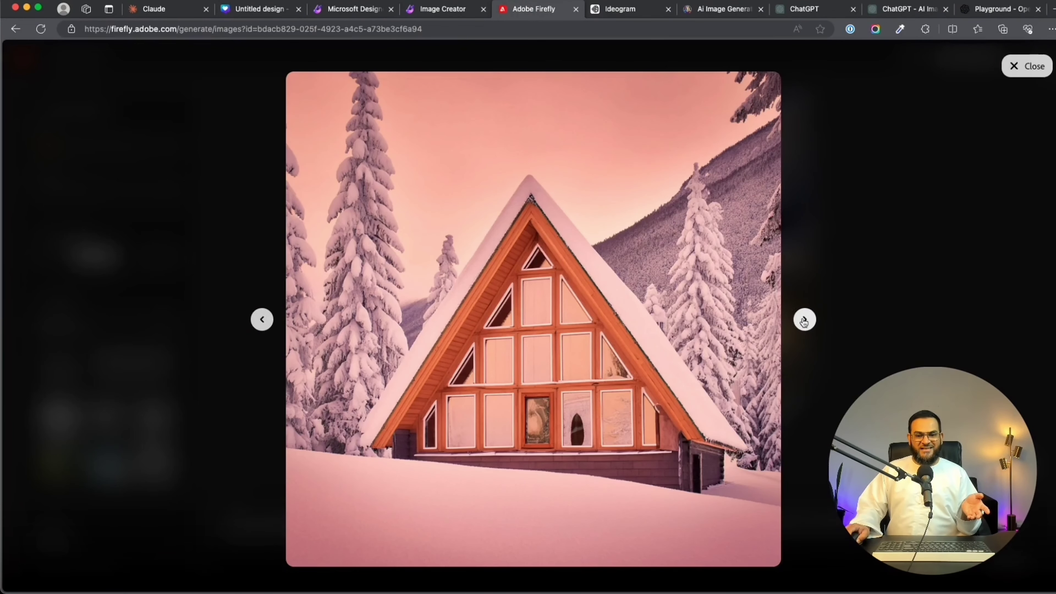
click(804, 321)
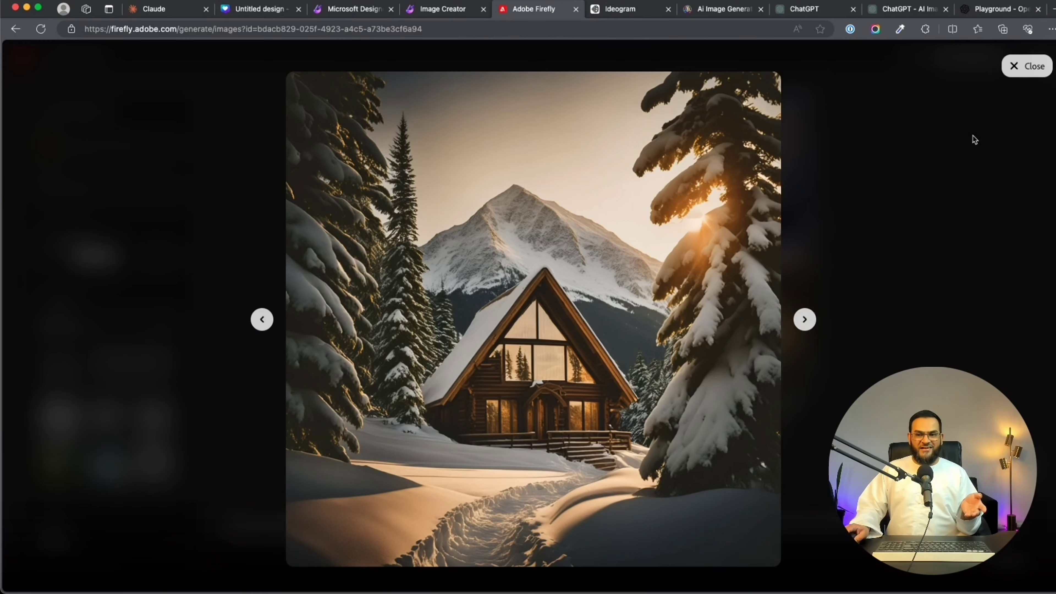
click(1019, 68)
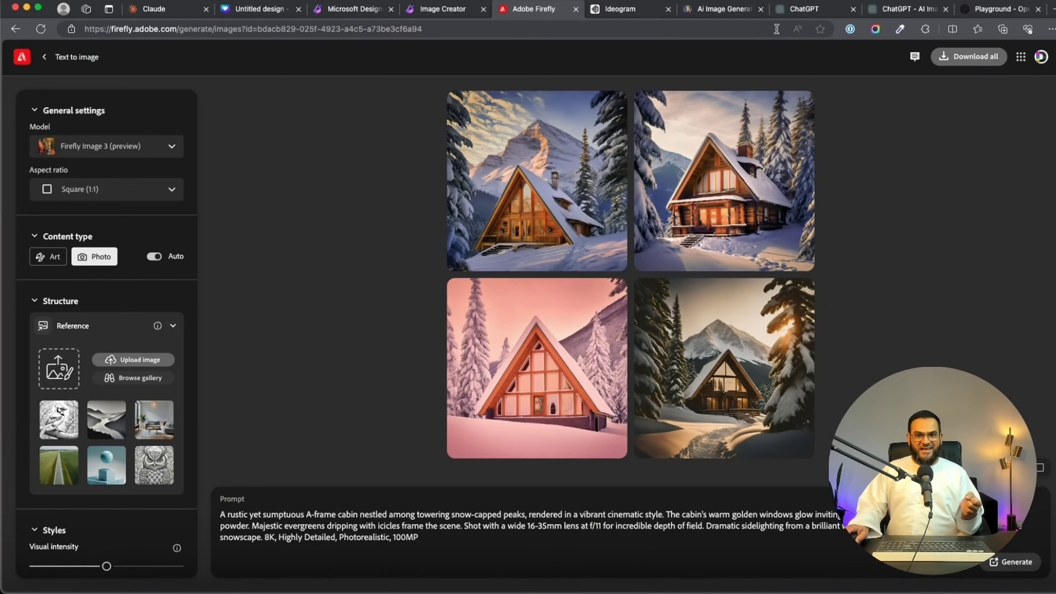
Switch to Ideogram to examine the generated cabin images, and check on the cabin generation in Leonardo.Ai.
click(619, 9)
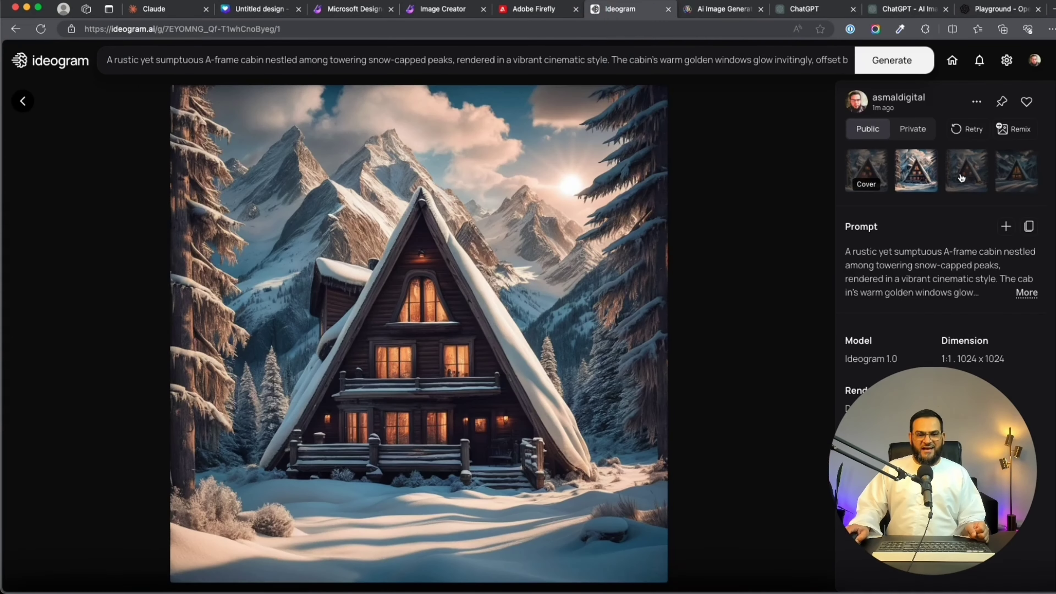
click(961, 178)
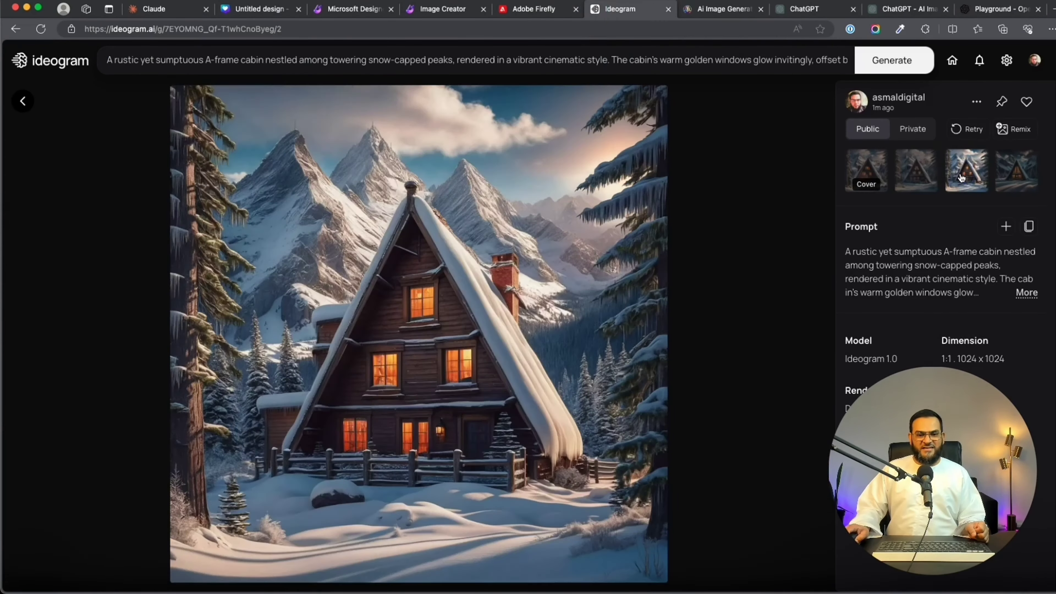
click(1017, 177)
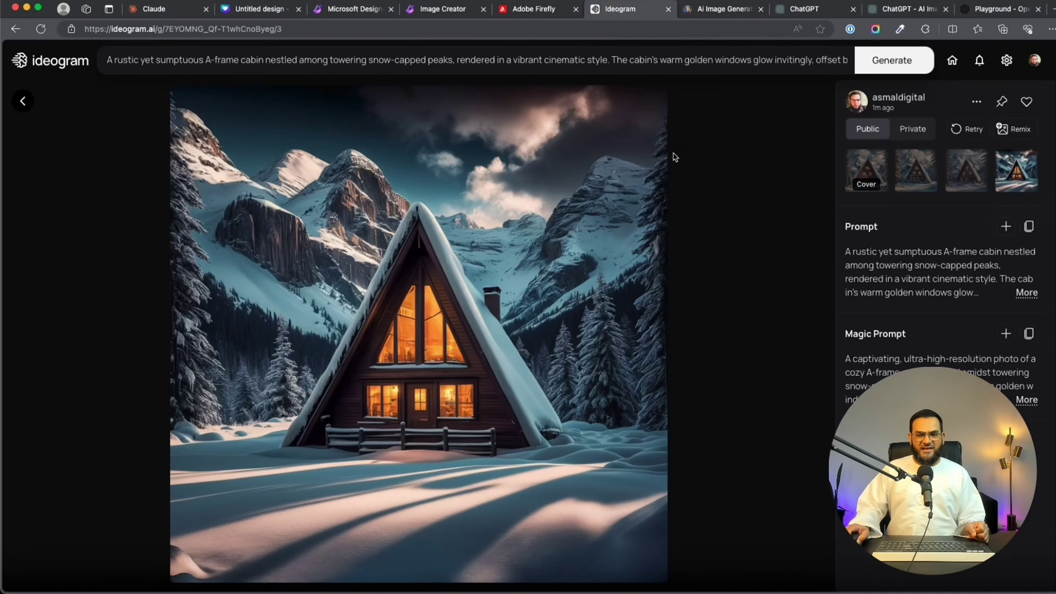
click(721, 8)
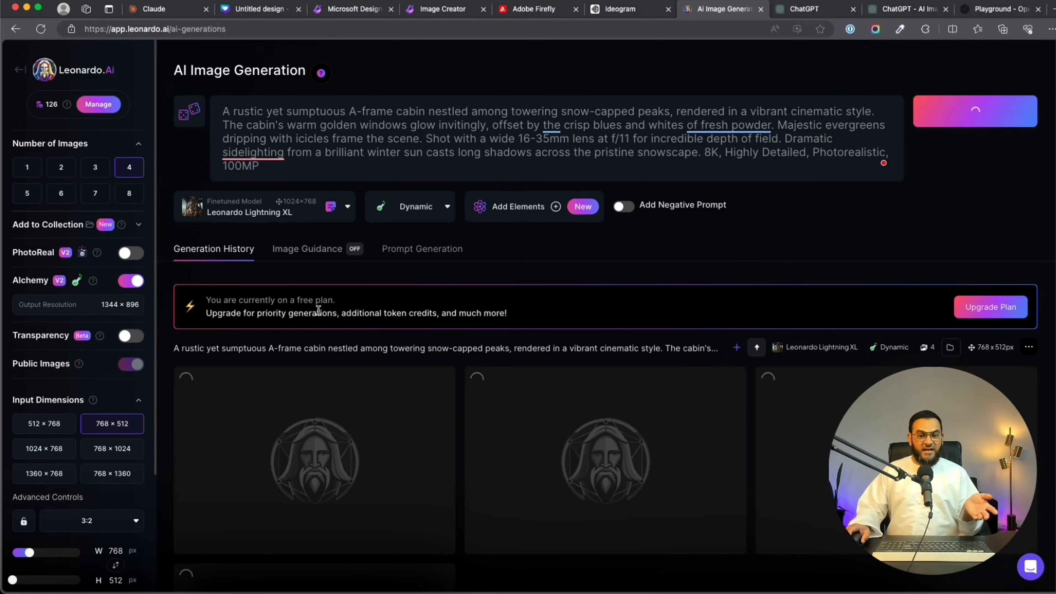
scroll(738, 424, down, 10)
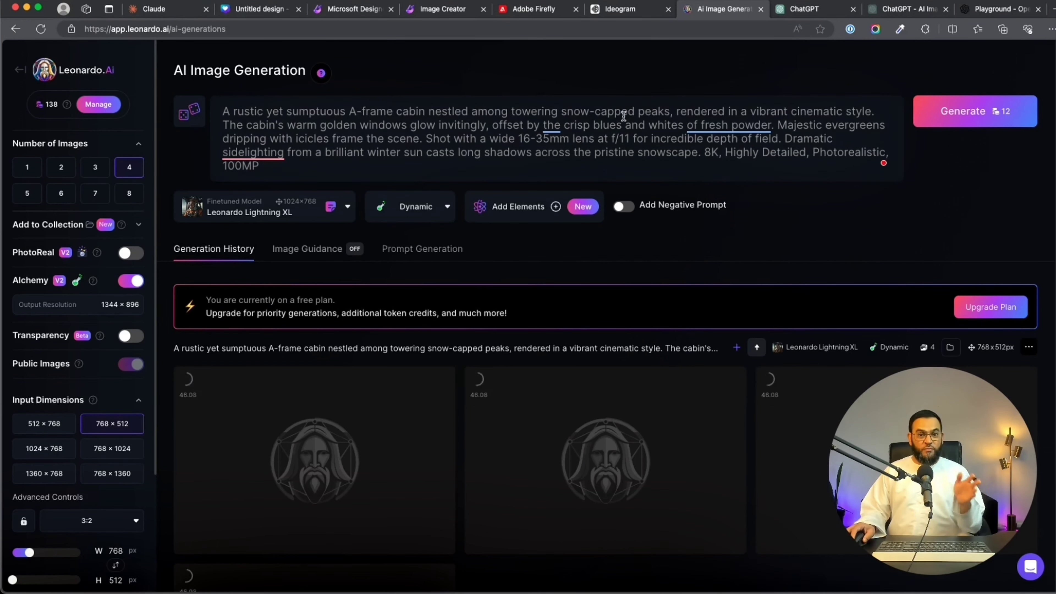
Switch to Claude, request a prompt for "Man wearing a blue suit walking down a street", and copy the resulting prompt text.
click(161, 10)
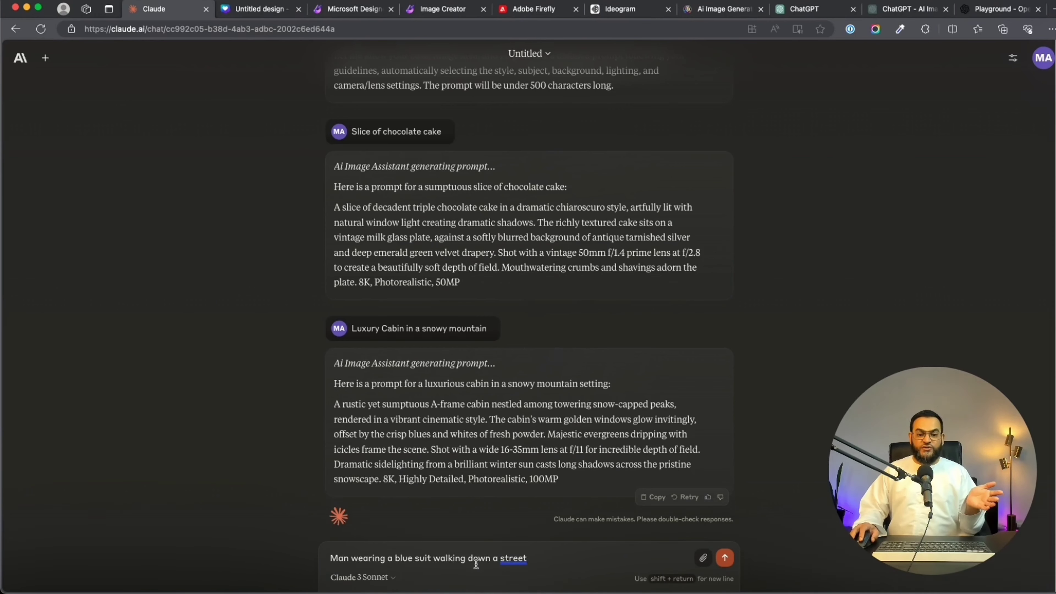
click(725, 558)
drag(557, 479, 336, 404)
key(super+c)
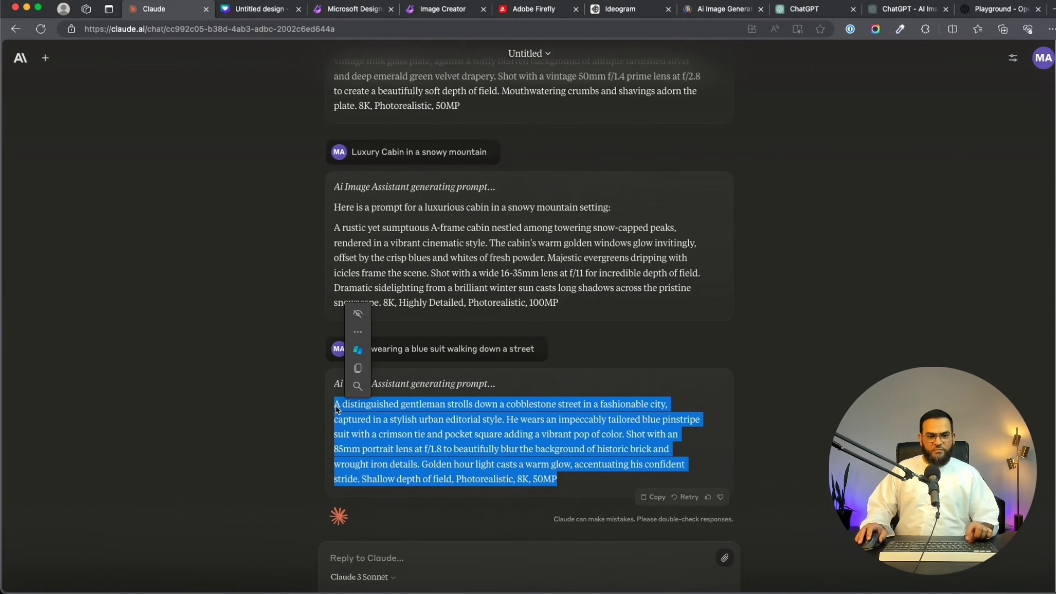
Switch to Canva, replace the Magic Media cabin prompt with the copied blue suit prompt, and generate the images.
click(264, 14)
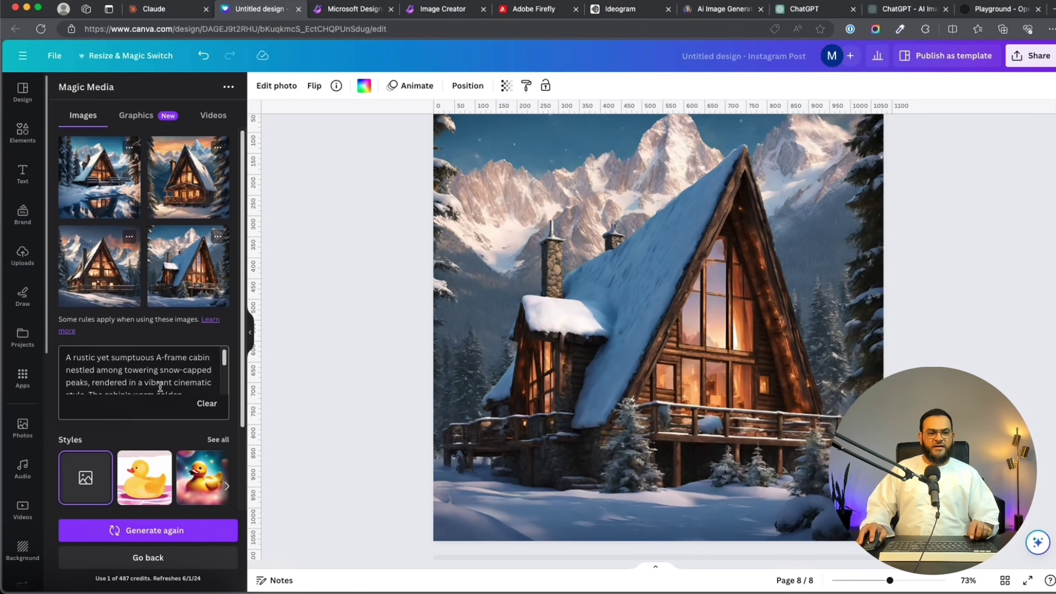
click(206, 382)
click(135, 350)
key(super+v)
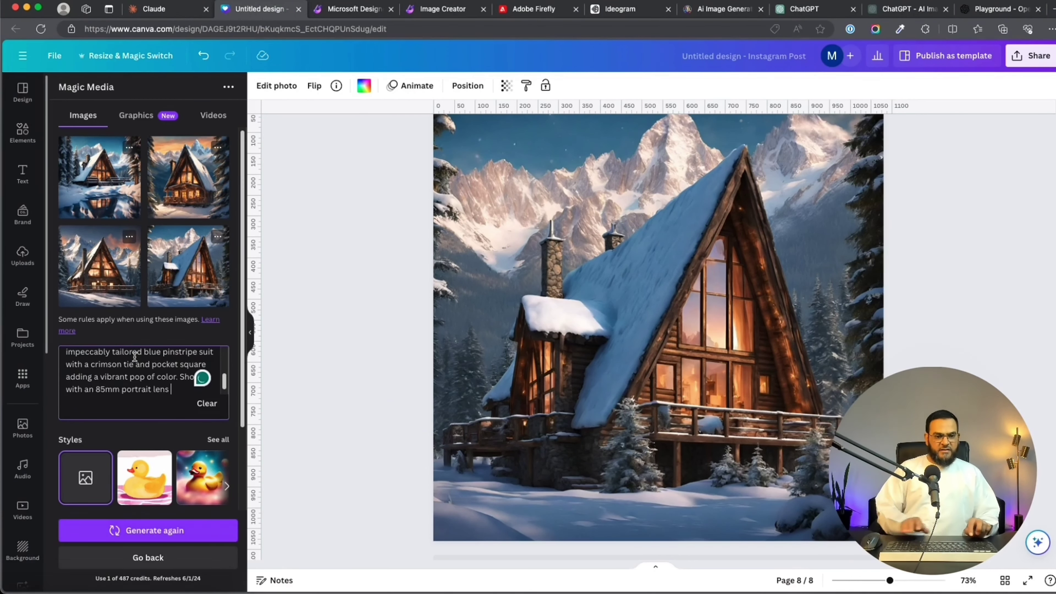
scroll(164, 492, down, 3)
click(194, 536)
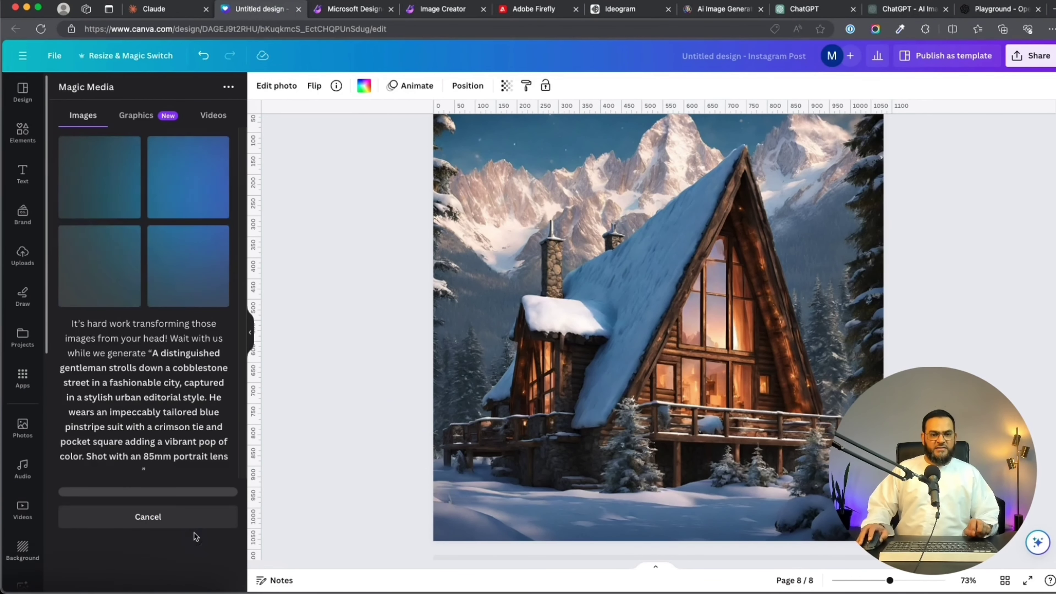
Switch to Microsoft Designer's Image Creator, close the enlarged cabin image, replace the prompt with the copied blue suit prompt, and generate the images.
click(432, 12)
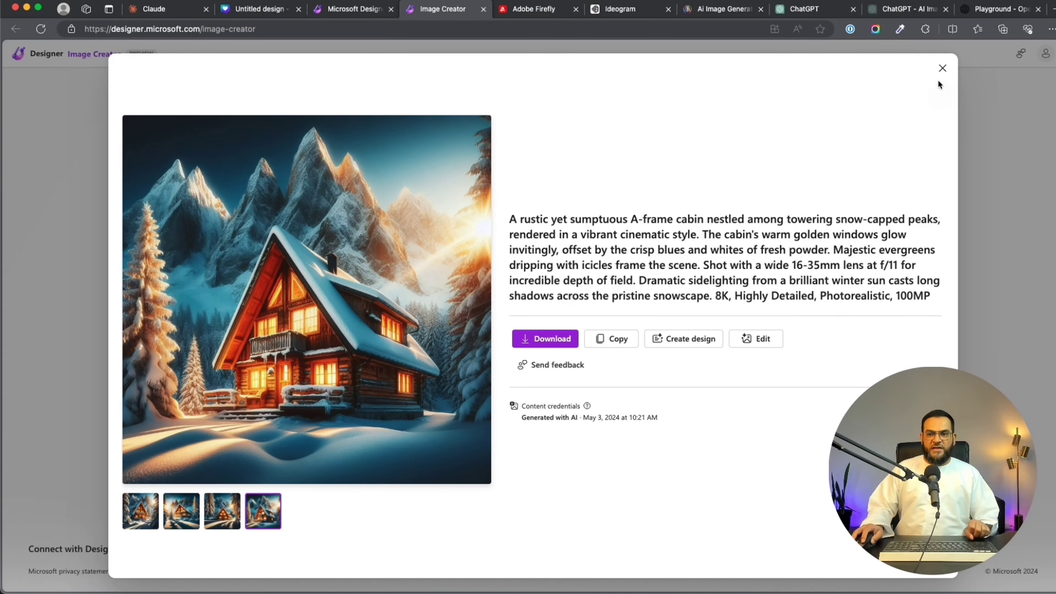
click(942, 69)
triple_click(482, 105)
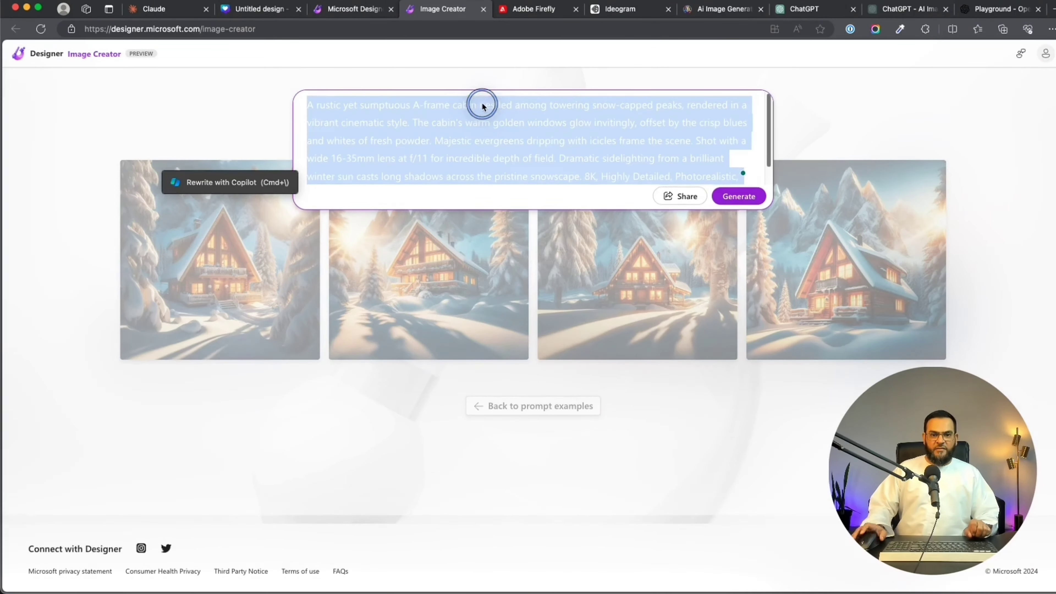
key(BackSpace)
key(super+v)
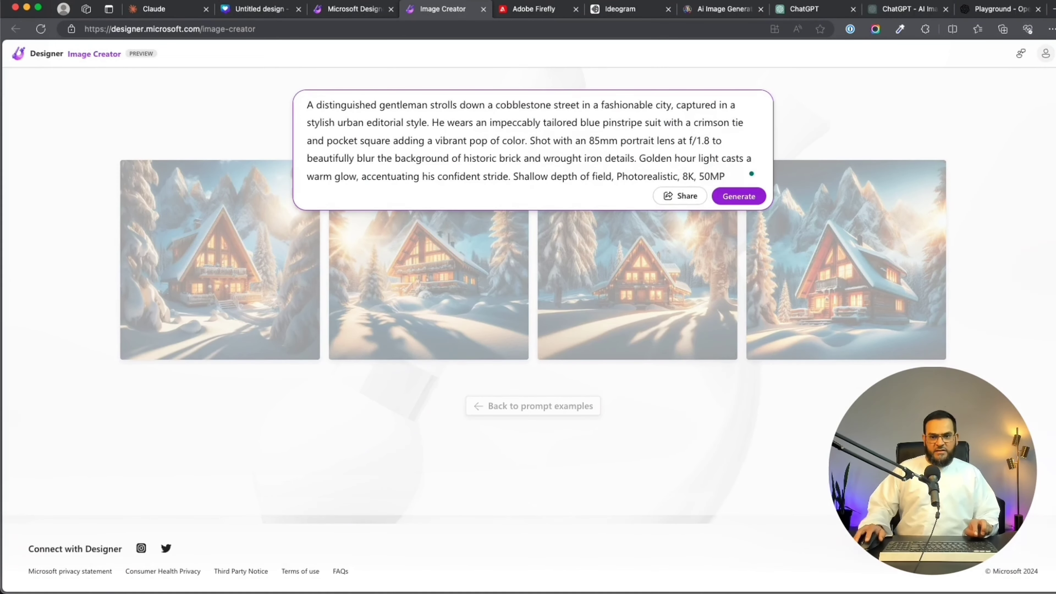
click(742, 196)
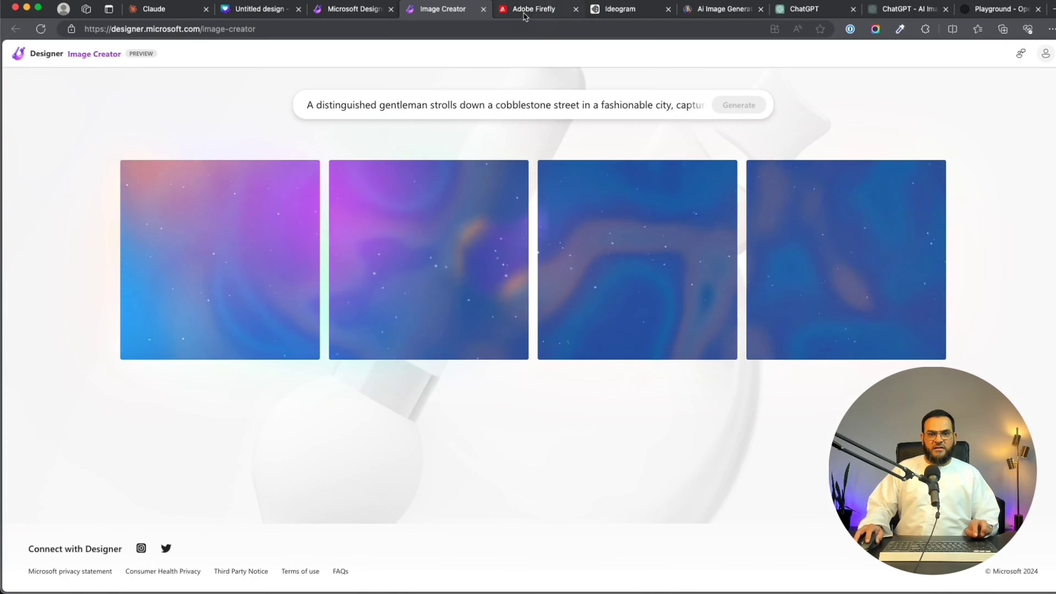
Switch to Adobe Firefly, replace the cabin prompt with the copied blue suit prompt, and generate the images.
click(535, 12)
triple_click(340, 525)
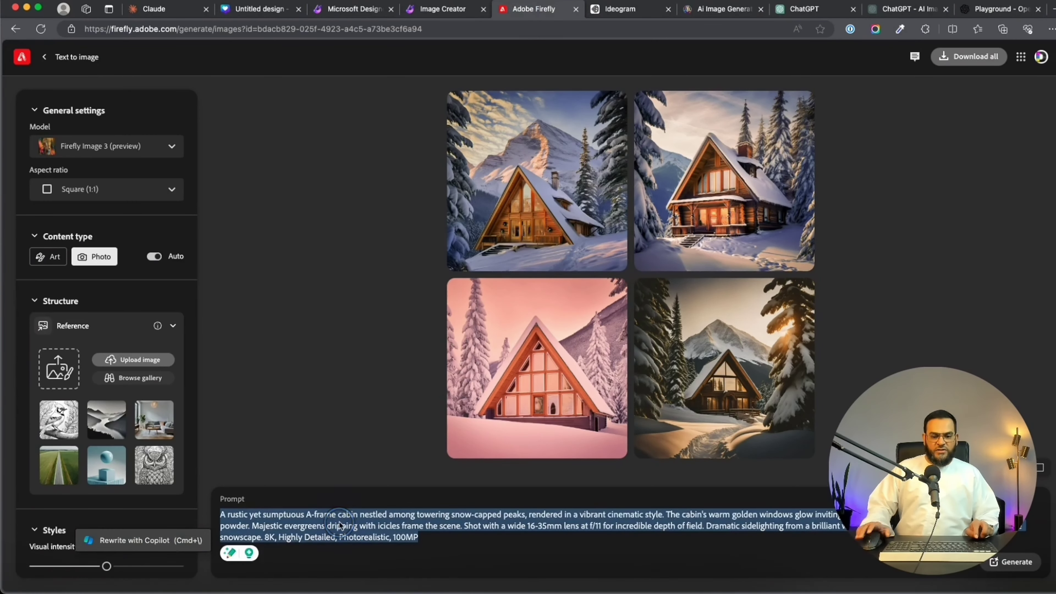
key(BackSpace)
key(super+v)
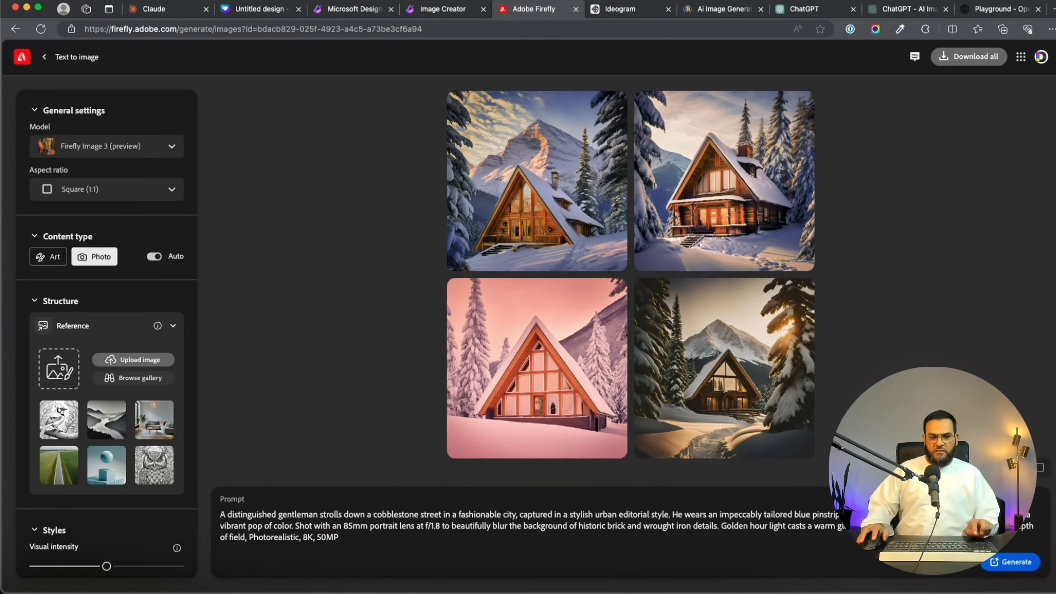
click(1011, 562)
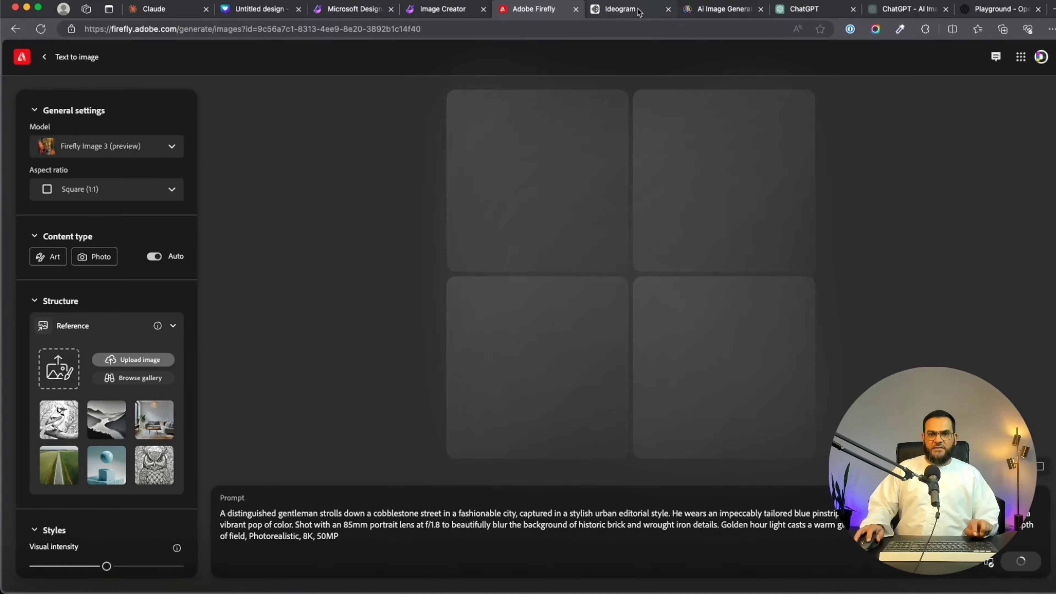
Switch to Ideogram, replace the cabin prompt with the copied blue suit prompt, and generate the images.
click(639, 12)
click(492, 67)
key(super+a)
key(BackSpace)
key(super+v)
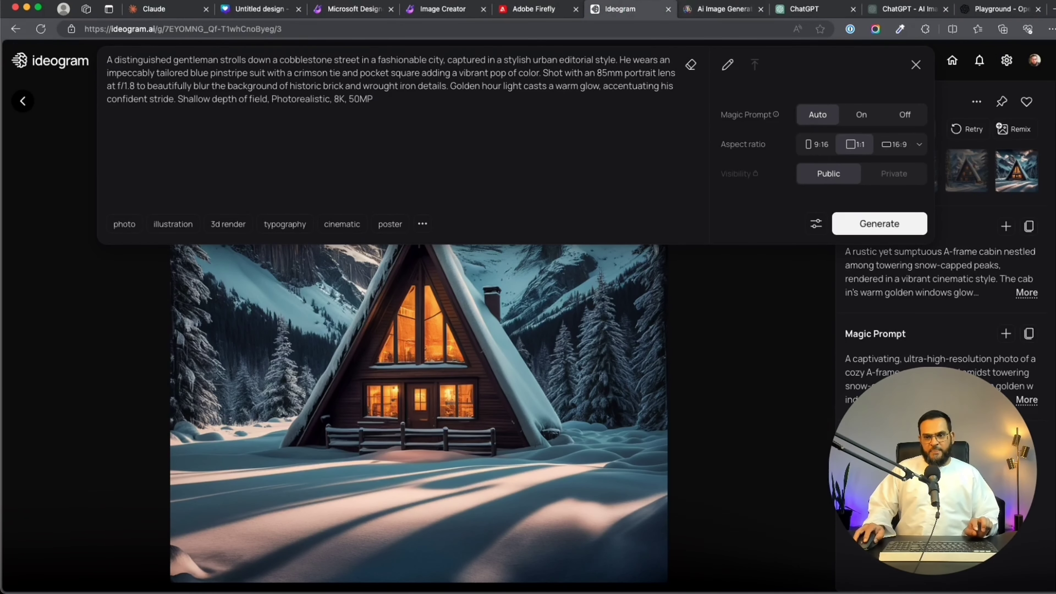
click(885, 224)
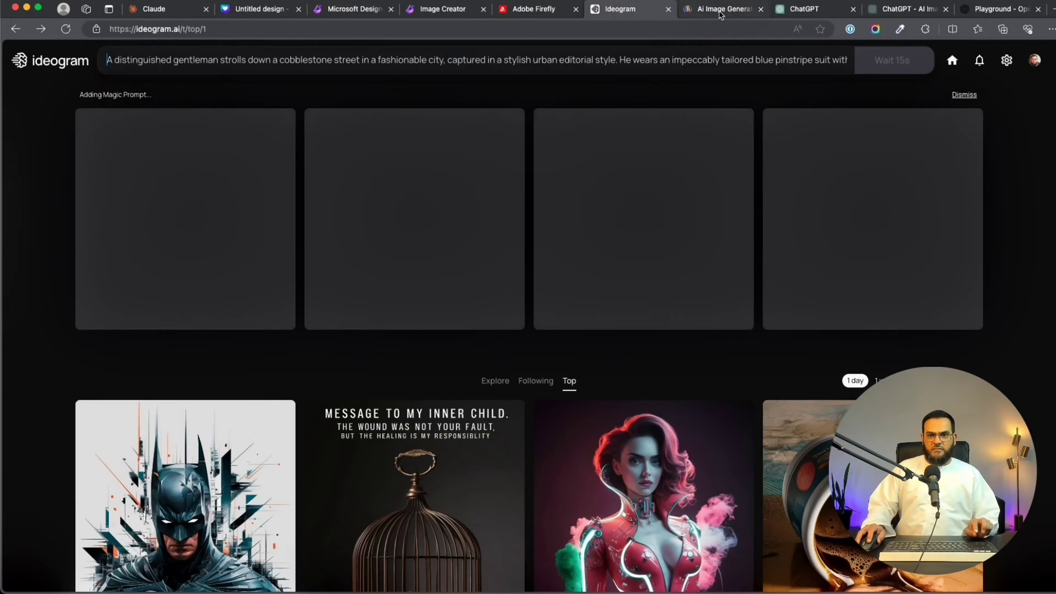
Switch to Leonardo.Ai and examine the generated snowy cabin images one by one at enlarged size.
click(722, 9)
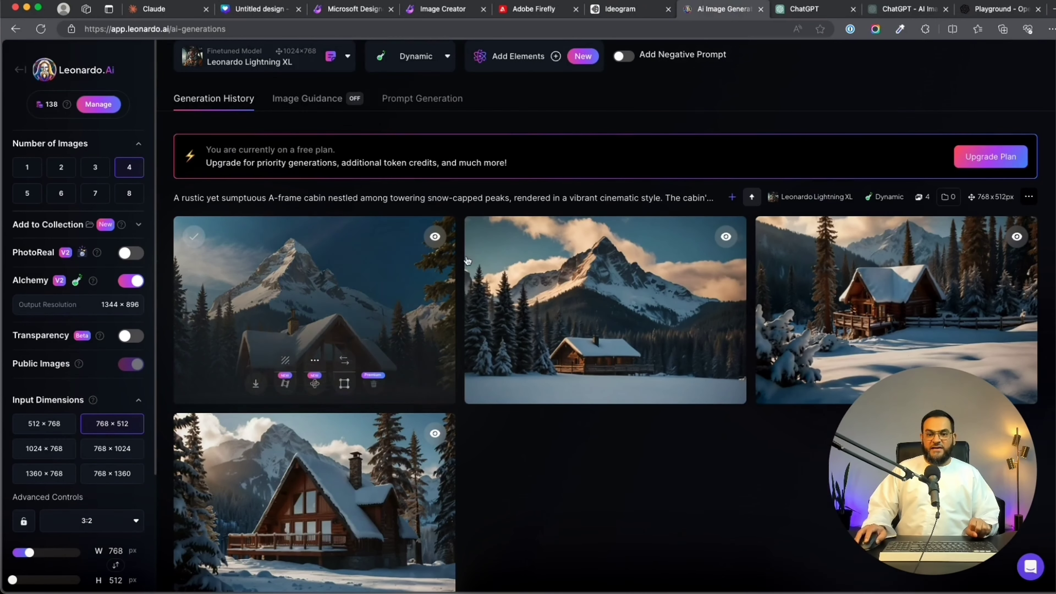
click(333, 296)
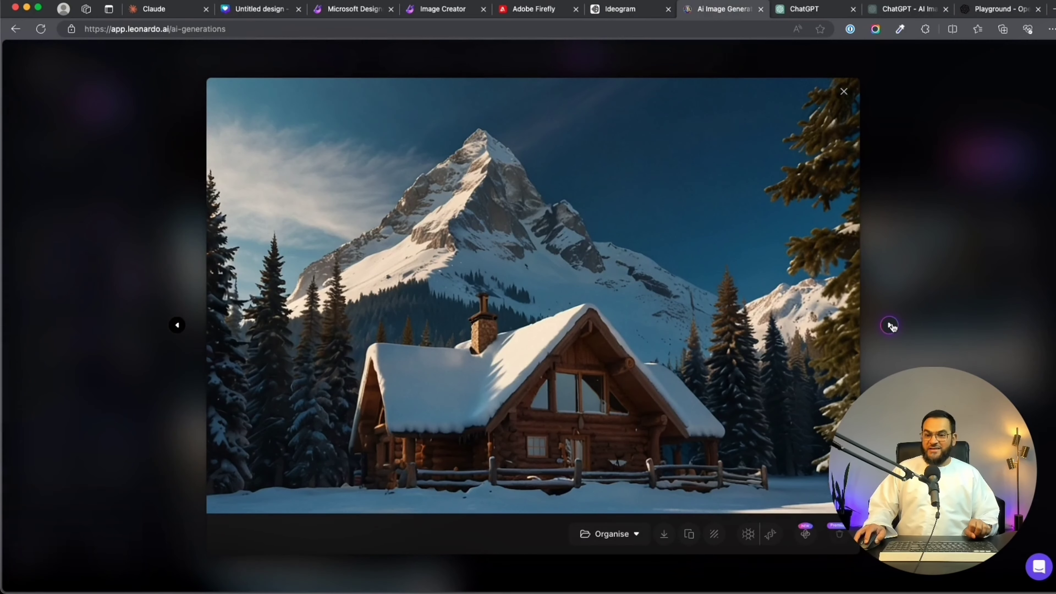
click(890, 325)
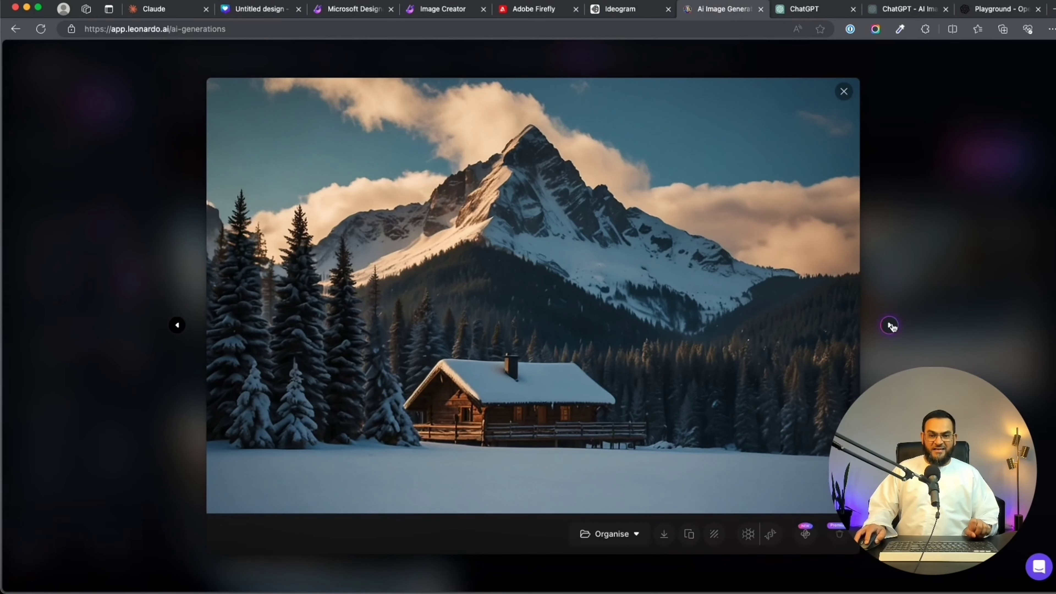
click(889, 326)
click(889, 325)
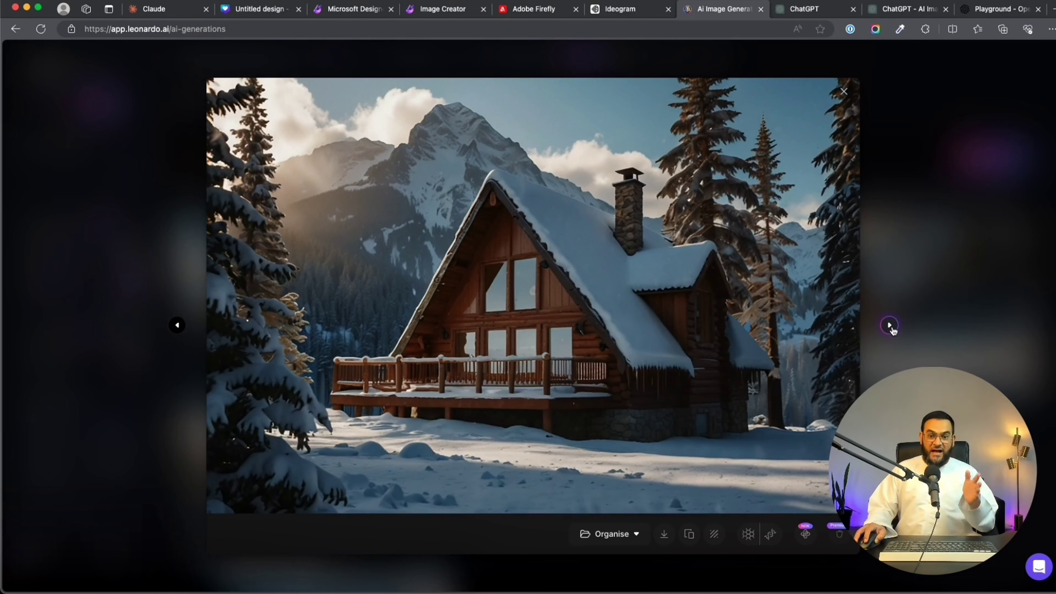
click(889, 325)
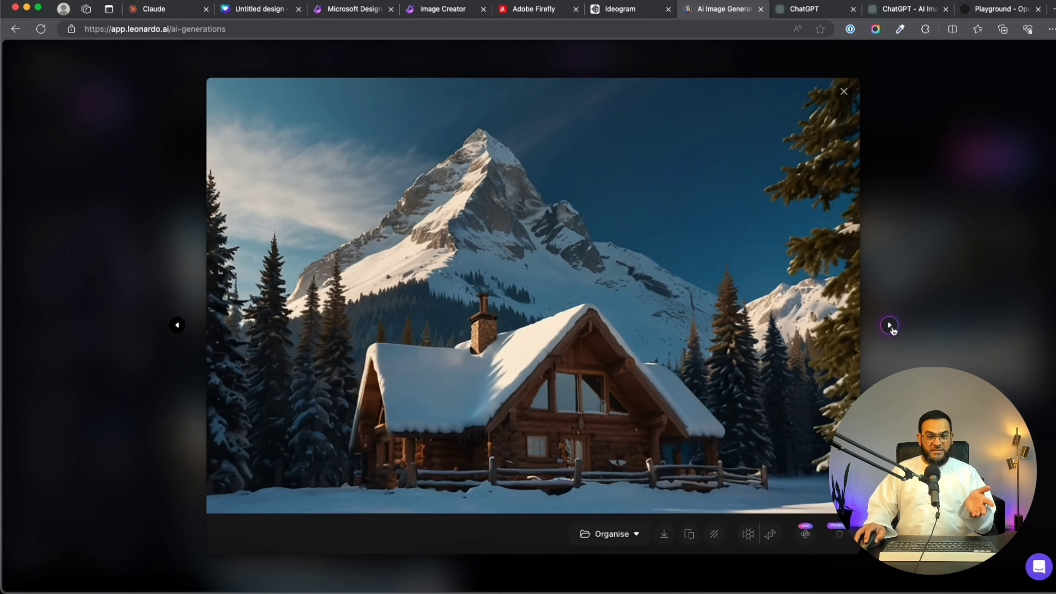
key(Escape)
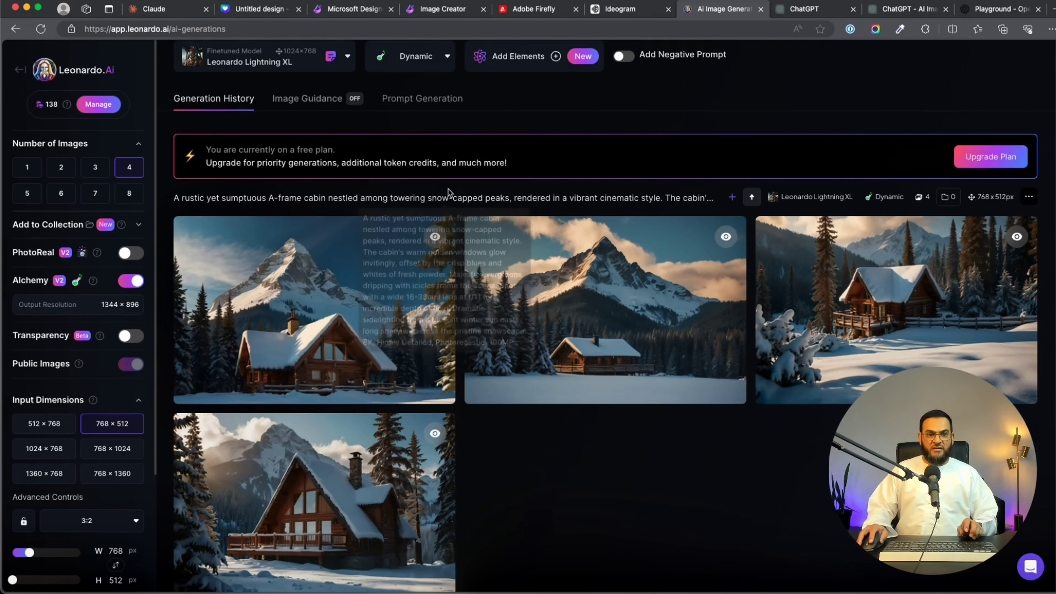
Replace the cabin prompt with the copied blue pinstripe suit gentleman prompt and generate the images.
scroll(397, 211, down, 1)
scroll(397, 211, up, 5)
triple_click(352, 127)
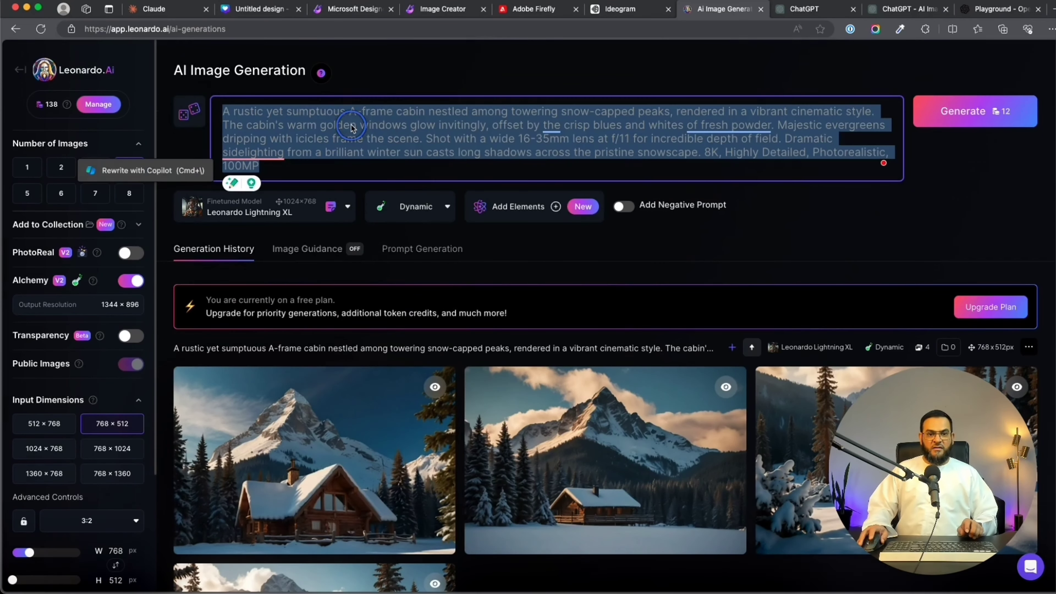
key(BackSpace)
text(A distinguished gentleman strolls down a cobblestone street in a fashionable city, captured in a stylish urban editorial style. He wears an impeccably tailored blue pinstripe suit with a crimson tie and pocket square adding a vibrant pop of color. Shot with an 85mm portrait lens at f/1.8 to beautifully blur the background of historic brick and wrought iron details. Golden hour light casts a warm glow, accentuating his confident stride. Shallow depth of field, Photorealistic, 8K, 50MP)
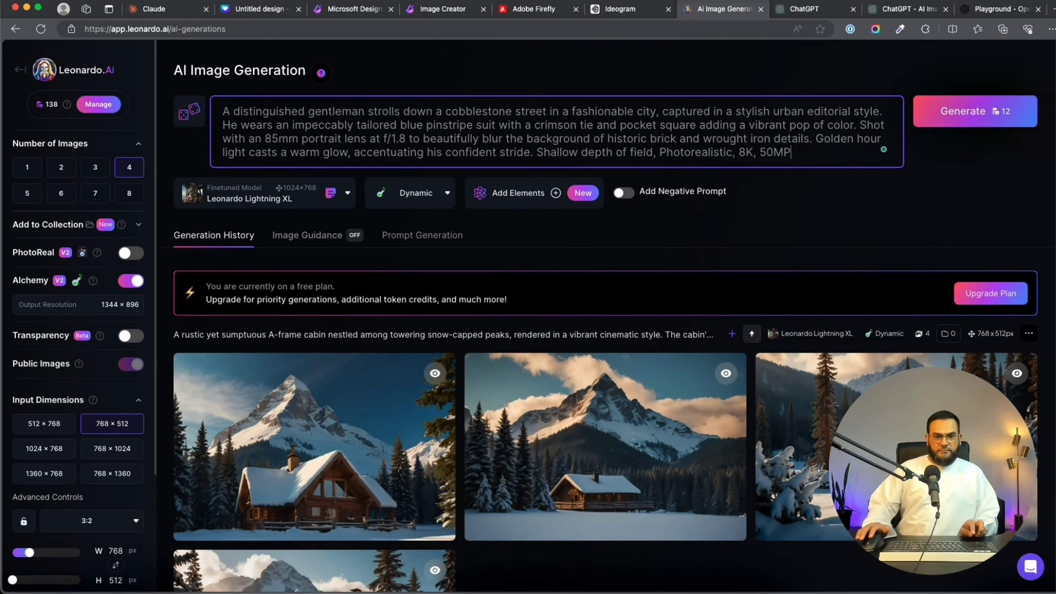
click(967, 116)
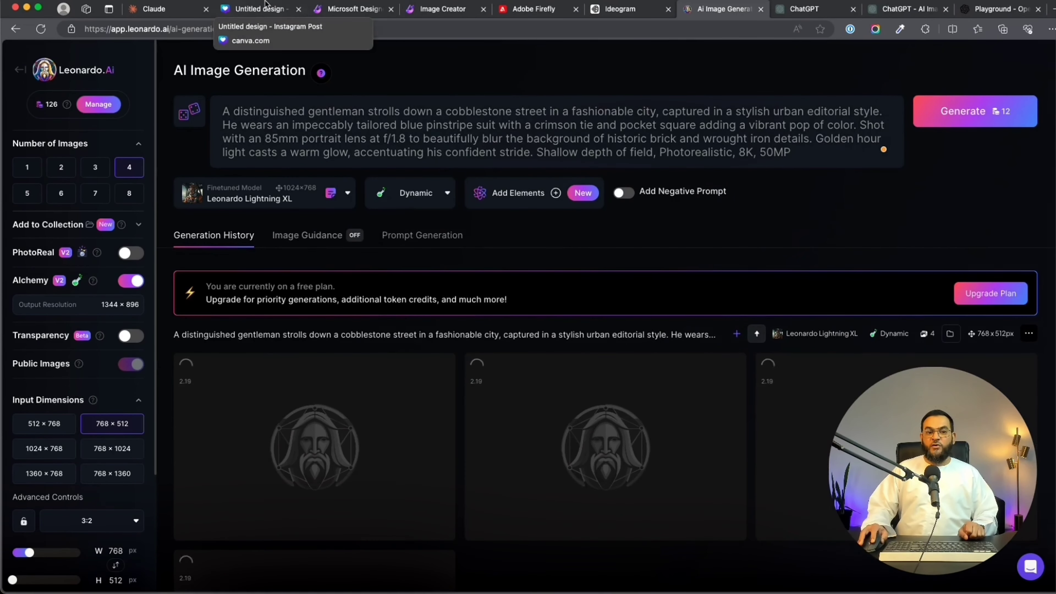
Switch to Canva, add a page after the cabin page, and set the first generated suit image as its background.
click(284, 12)
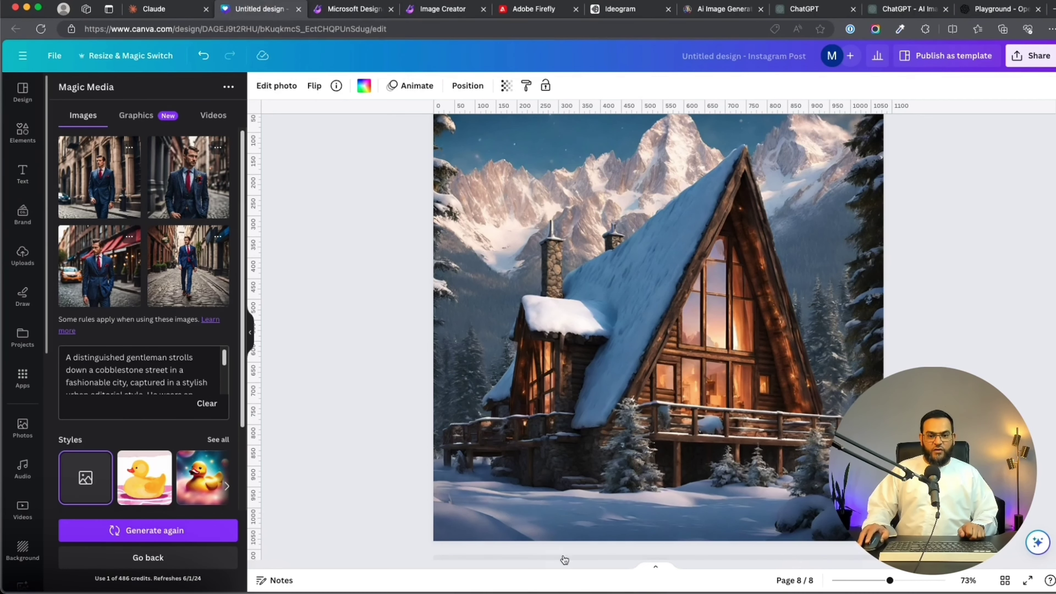
scroll(580, 471, down, 2)
click(656, 533)
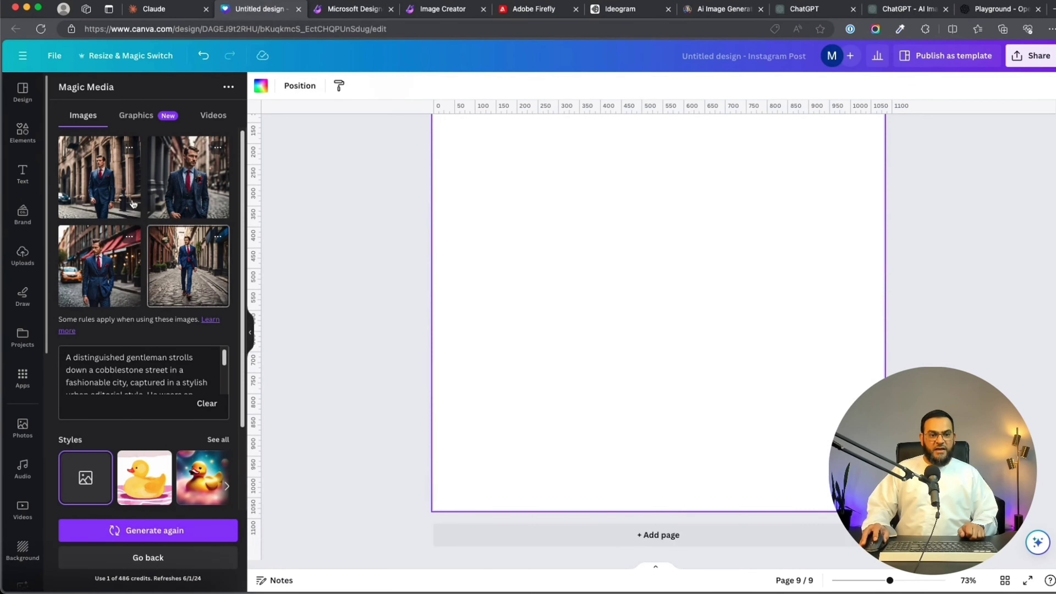
click(126, 192)
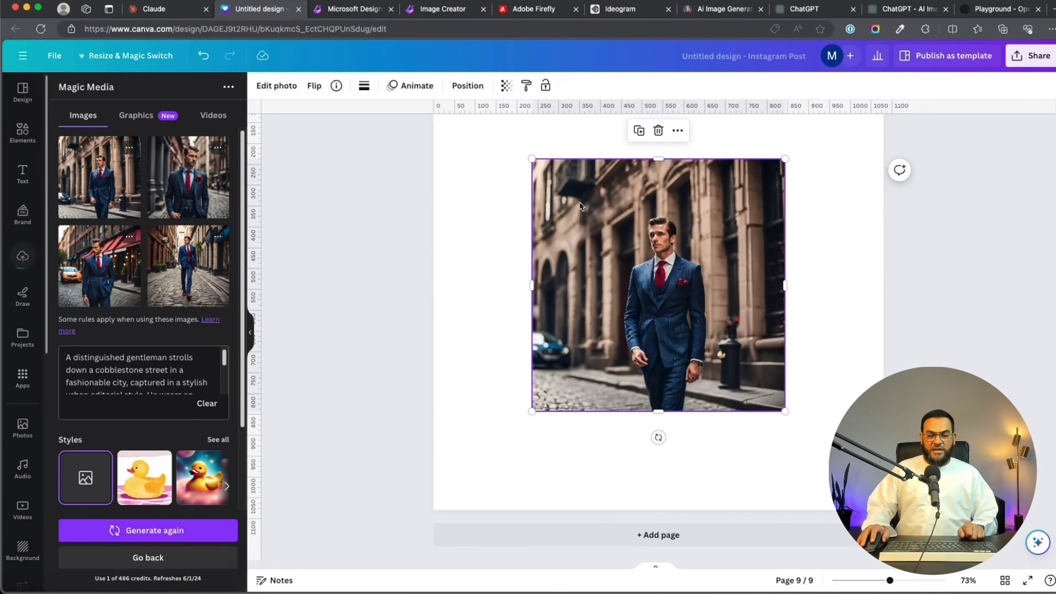
right_click(646, 227)
click(692, 519)
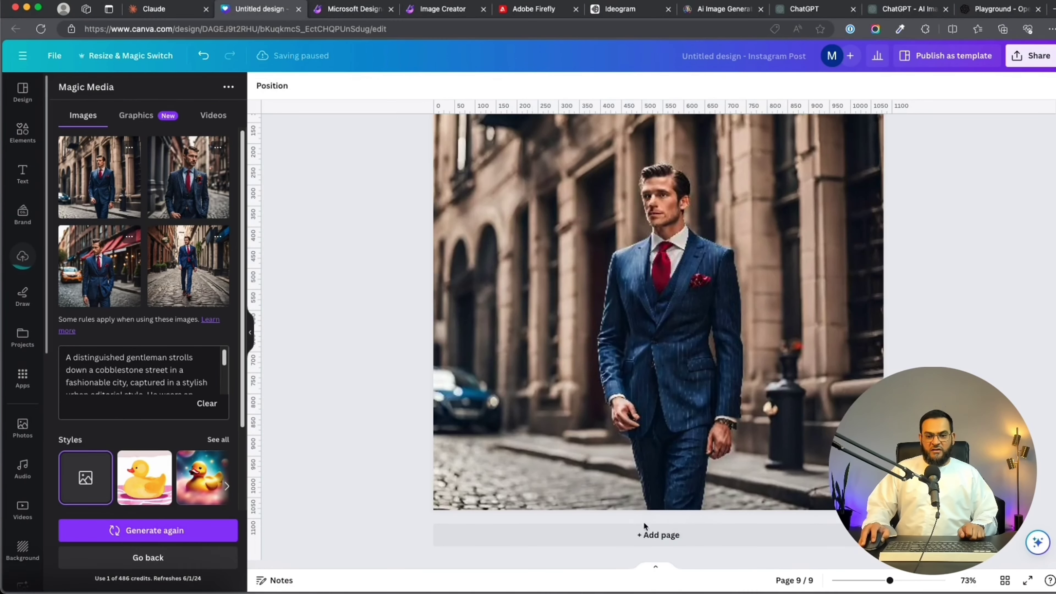
Add another page and set the second suit image, the closer portrait with the lapel flower, as its background.
click(658, 535)
click(185, 198)
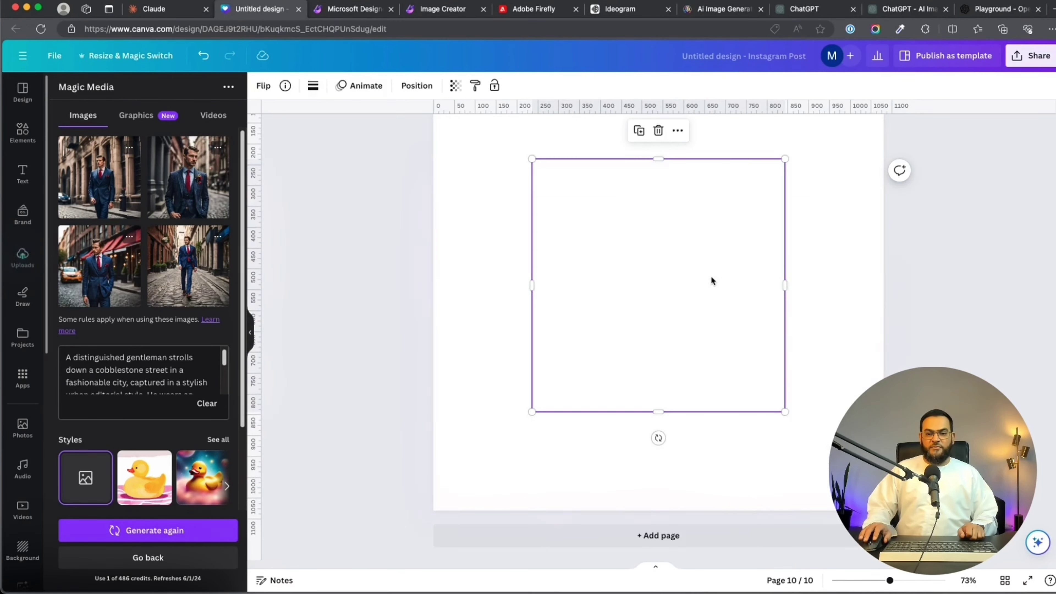
right_click(669, 266)
click(765, 539)
Add another page and set the third suit image, with the red awnings and taxi, as its background.
click(681, 537)
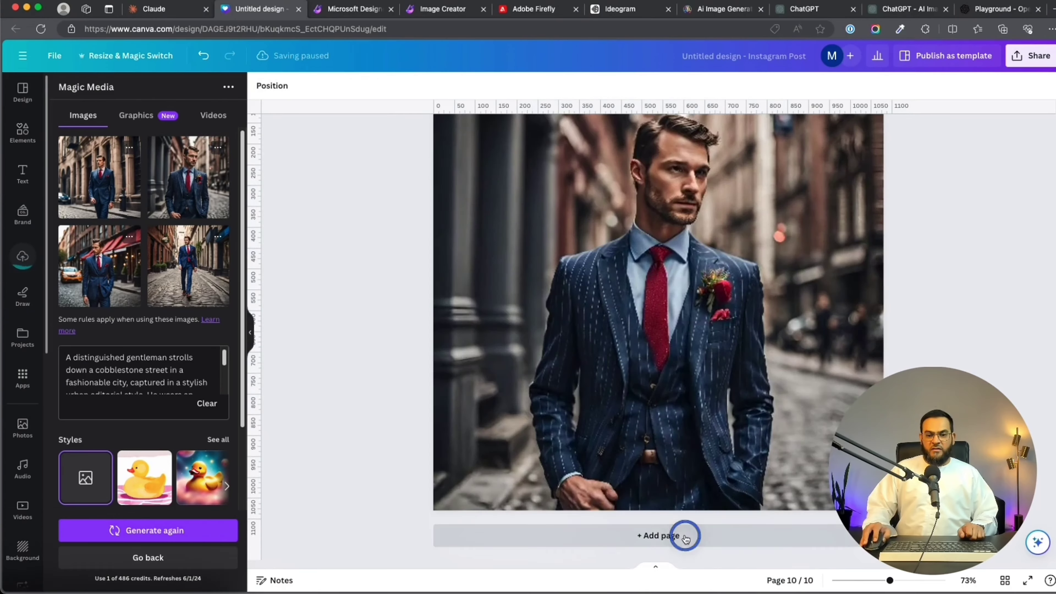
click(137, 291)
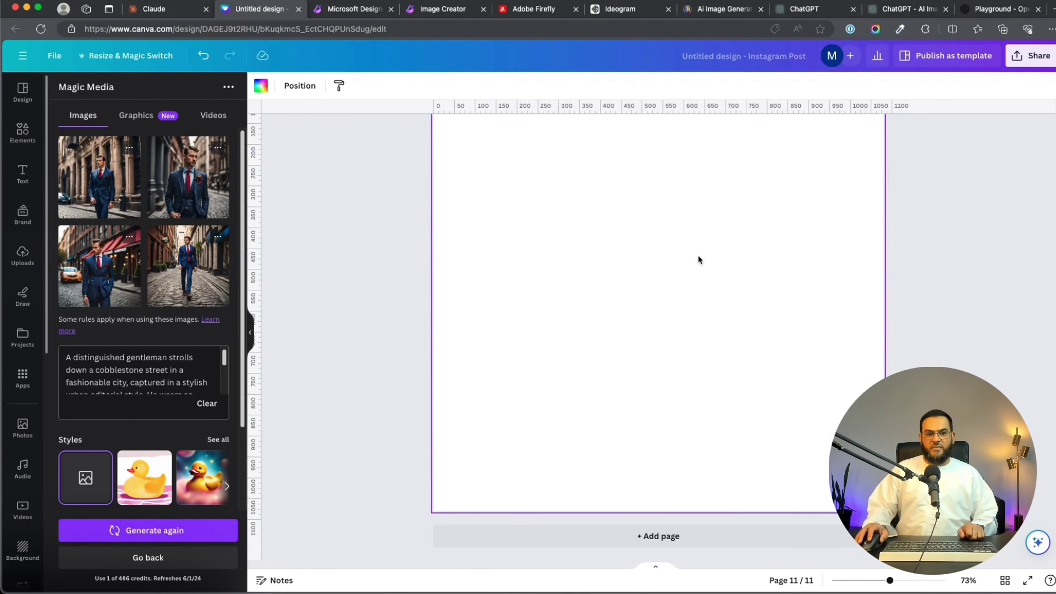
right_click(676, 263)
click(715, 547)
Add another page and set the fourth suit image, the full-length man on the cobblestone street, as its background.
click(694, 536)
click(188, 266)
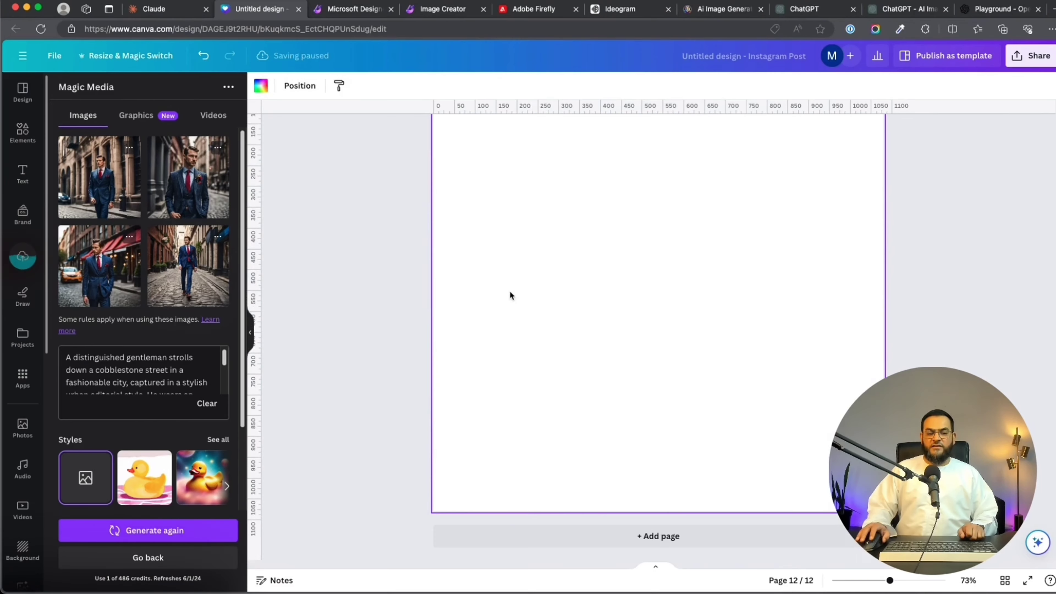
right_click(629, 252)
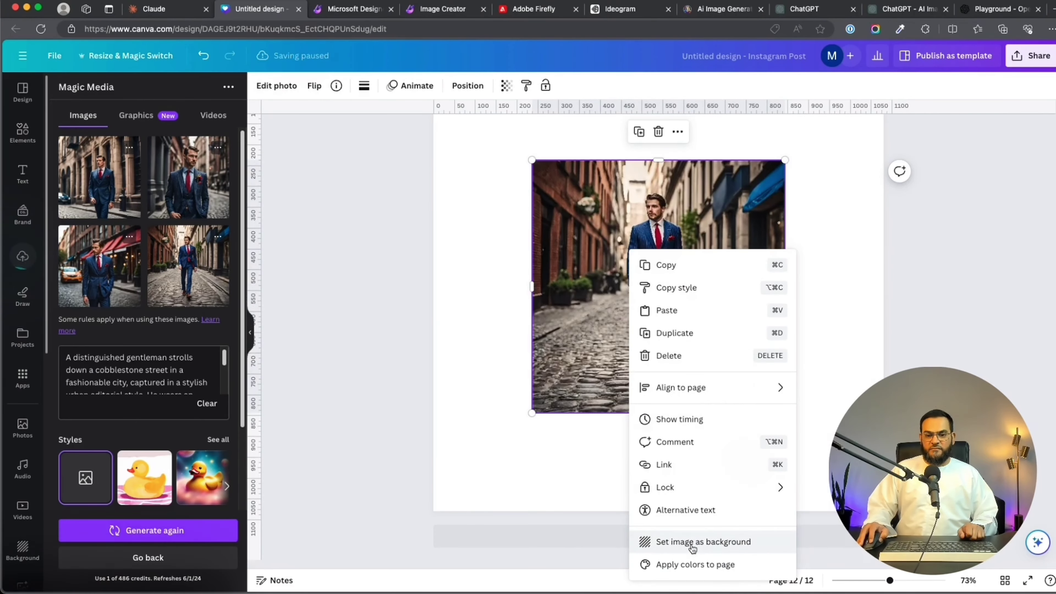
click(683, 540)
Compare the four suit images on pages 9 to 12, examining the page 12 image in detail at 98% zoom.
scroll(762, 373, up, 2)
scroll(762, 373, up, 10)
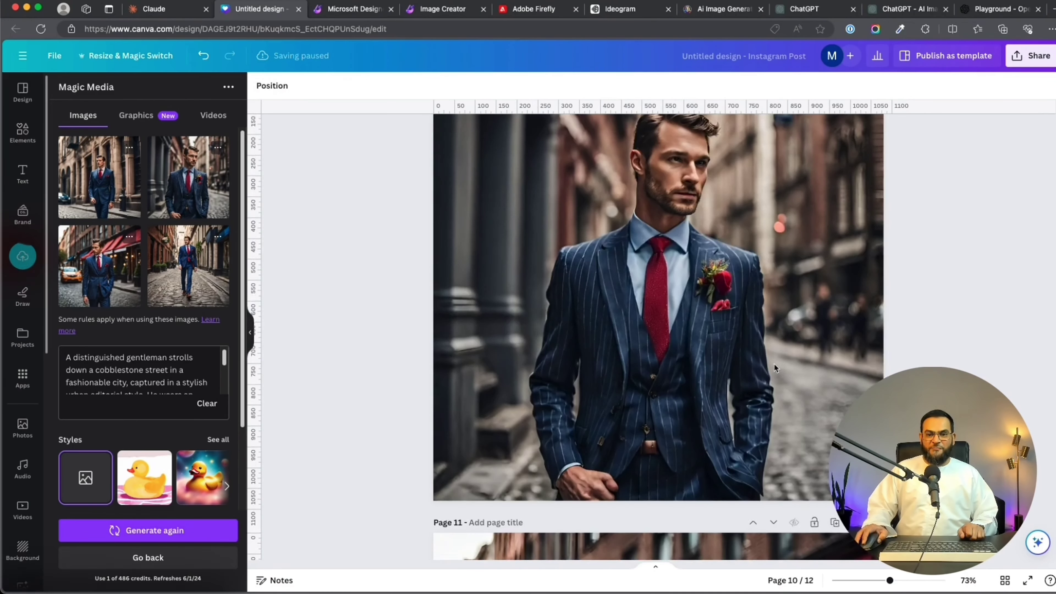
scroll(798, 308, down, 4)
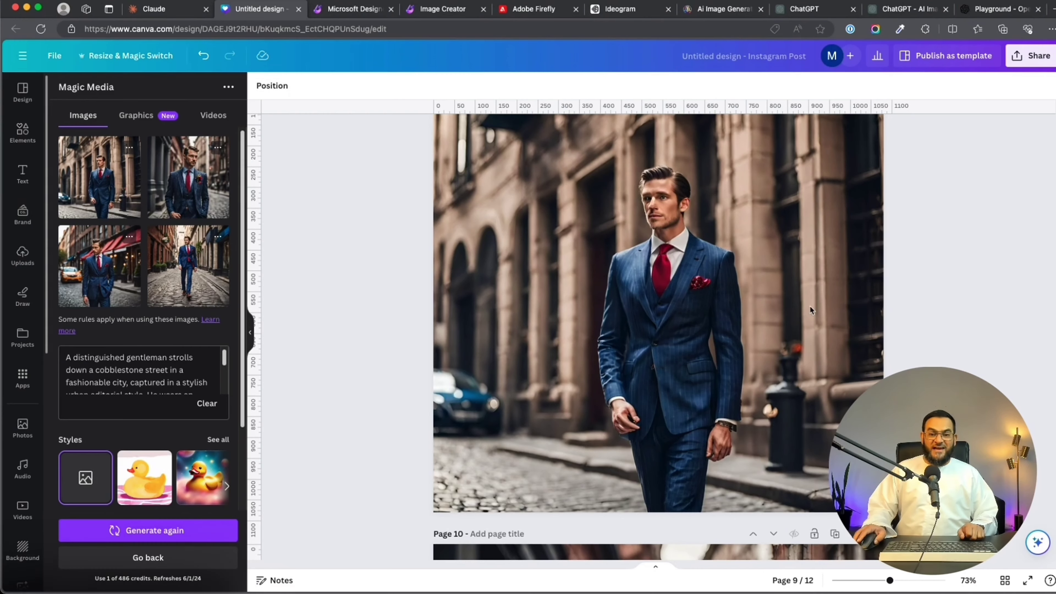
scroll(731, 302, down, 5)
scroll(768, 368, down, 8)
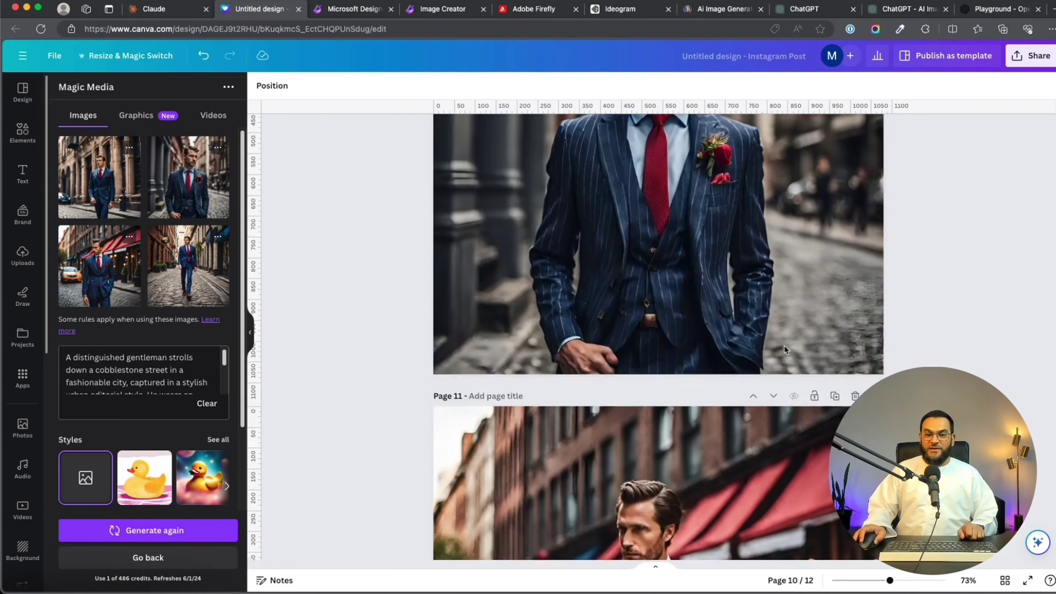
scroll(696, 357, down, 8)
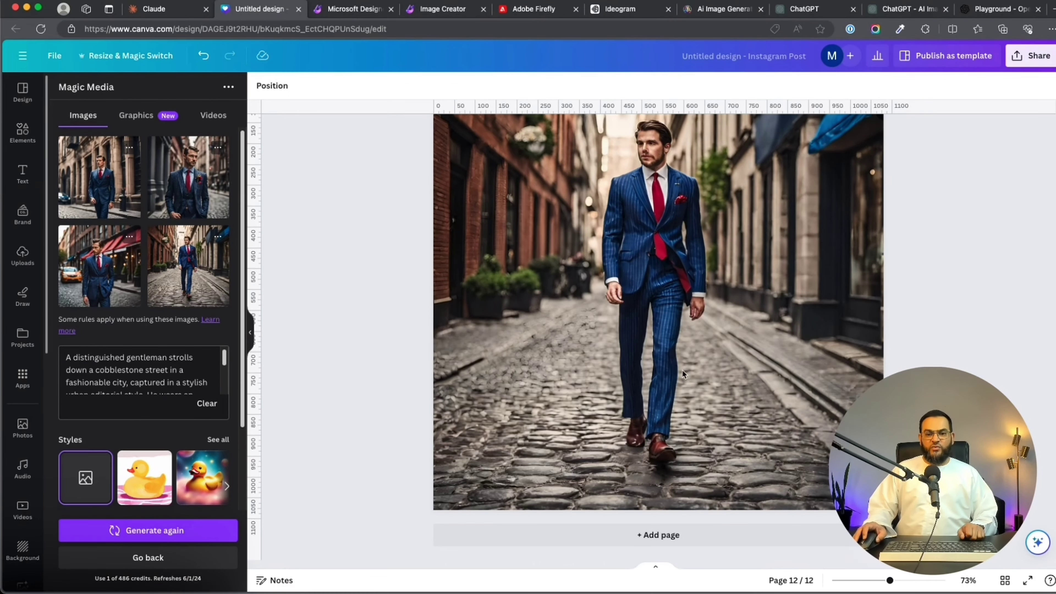
scroll(690, 353, up, 3)
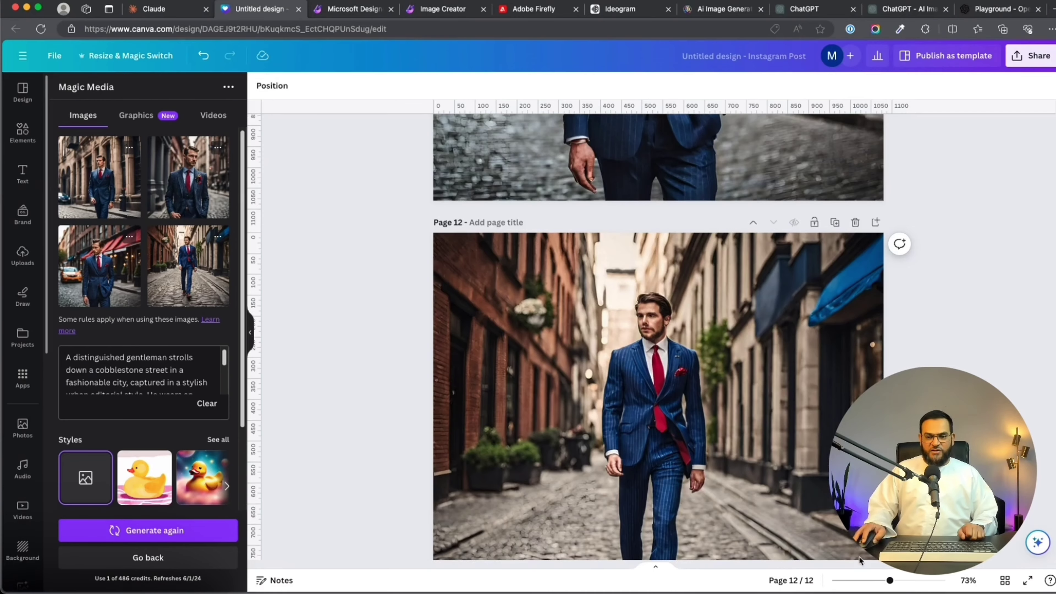
mouse_move(889, 580)
mouse_down()
mouse_move(945, 582)
mouse_move(898, 580)
mouse_up()
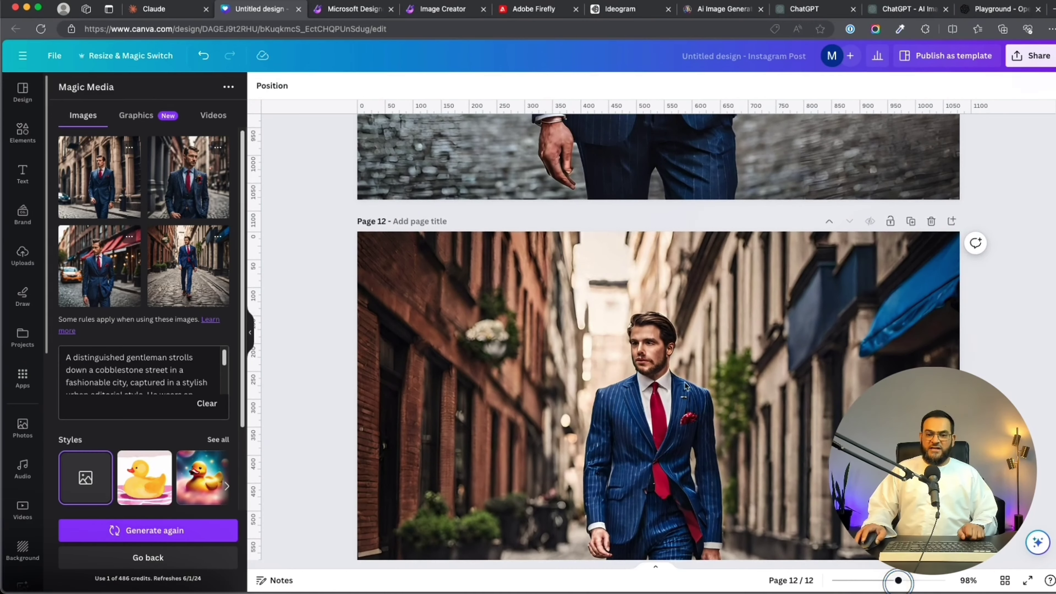
scroll(665, 377, down, 3)
scroll(694, 365, down, 4)
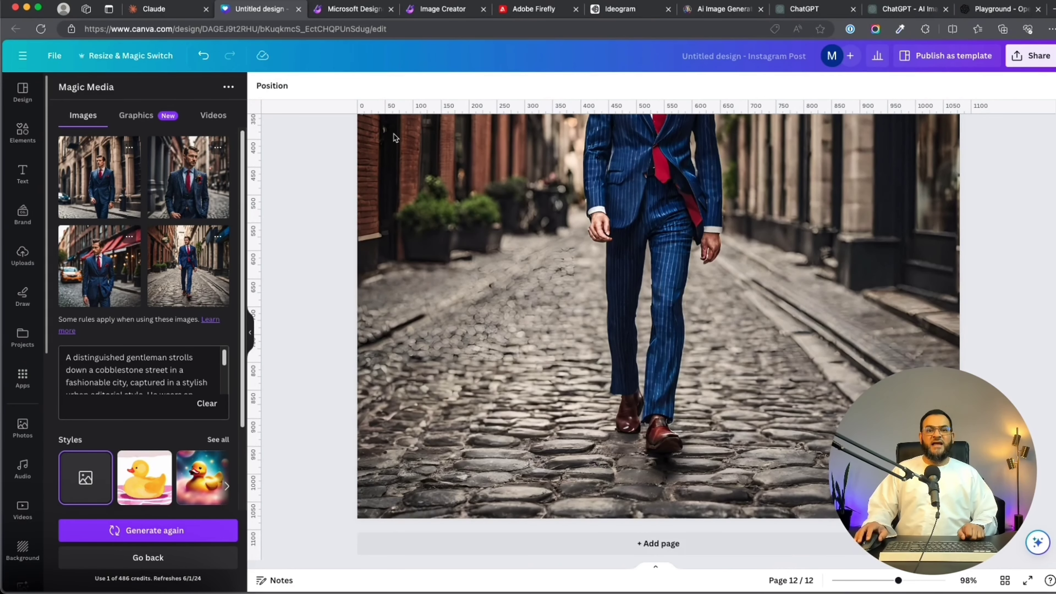
scroll(704, 317, up, 6)
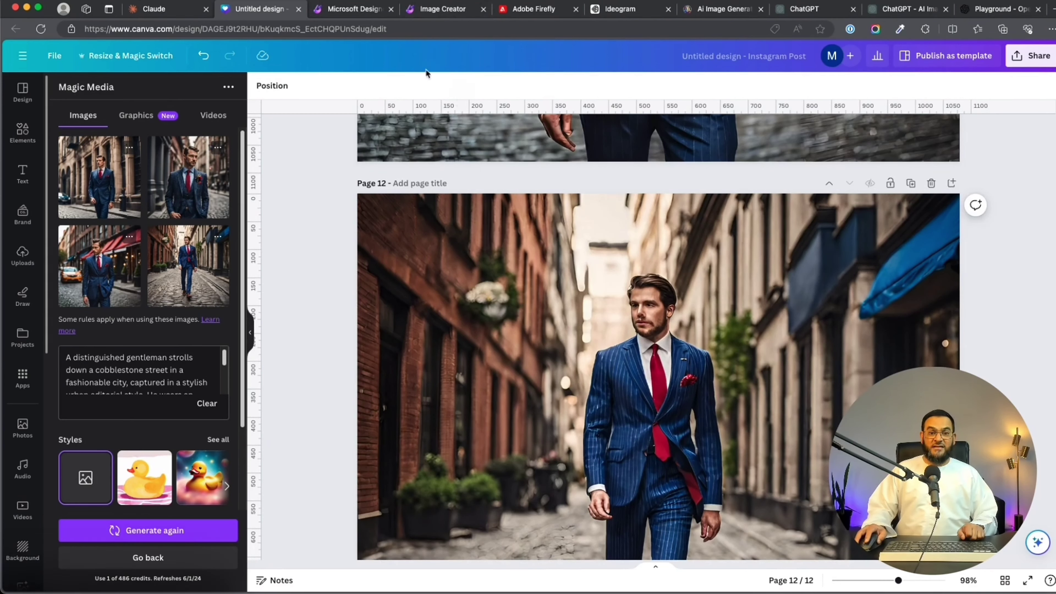
Switch to Microsoft Designer's Image Creator and examine the generated blue suit images at enlarged size.
click(436, 12)
click(428, 266)
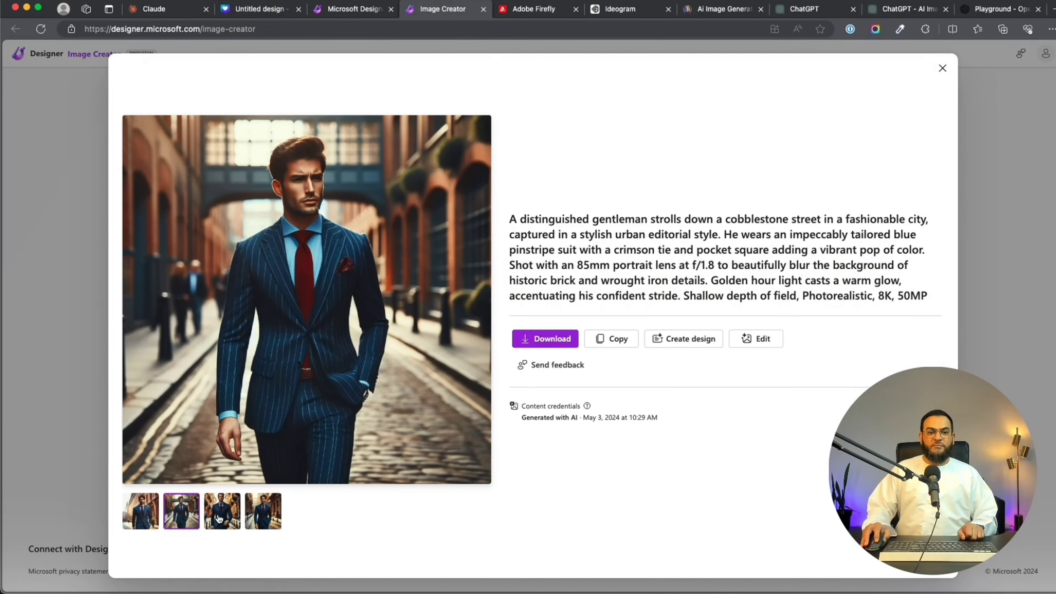
click(219, 519)
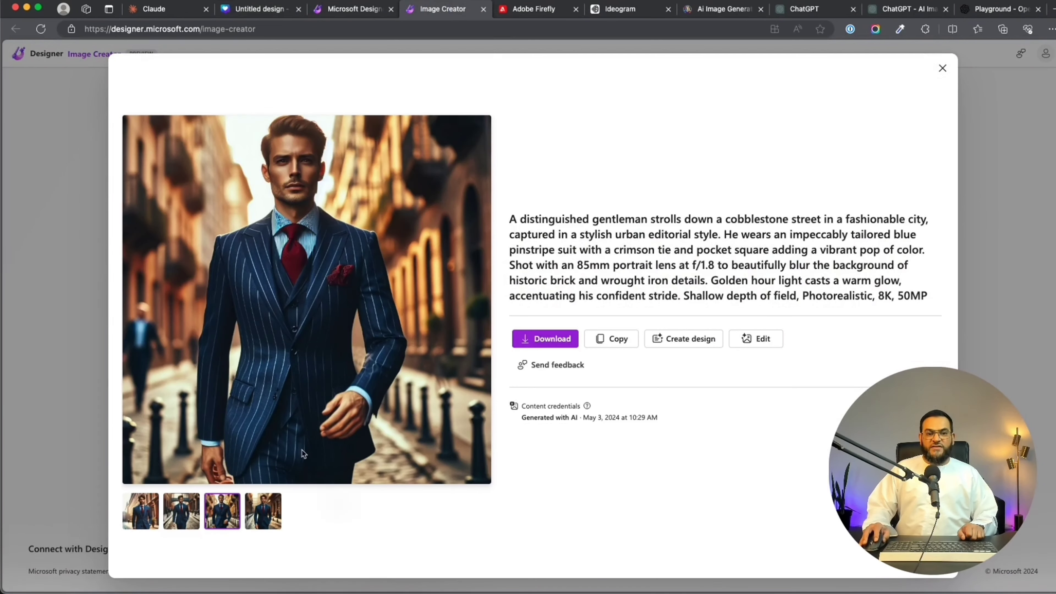
click(264, 520)
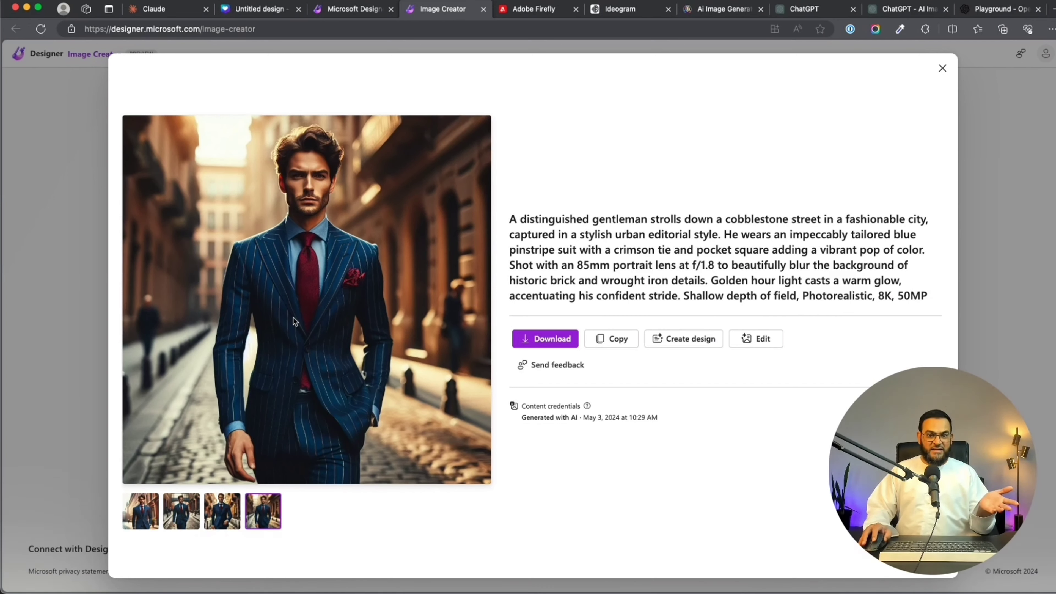
Switch to Adobe Firefly and examine all four generated suit images one by one at enlarged size.
click(538, 11)
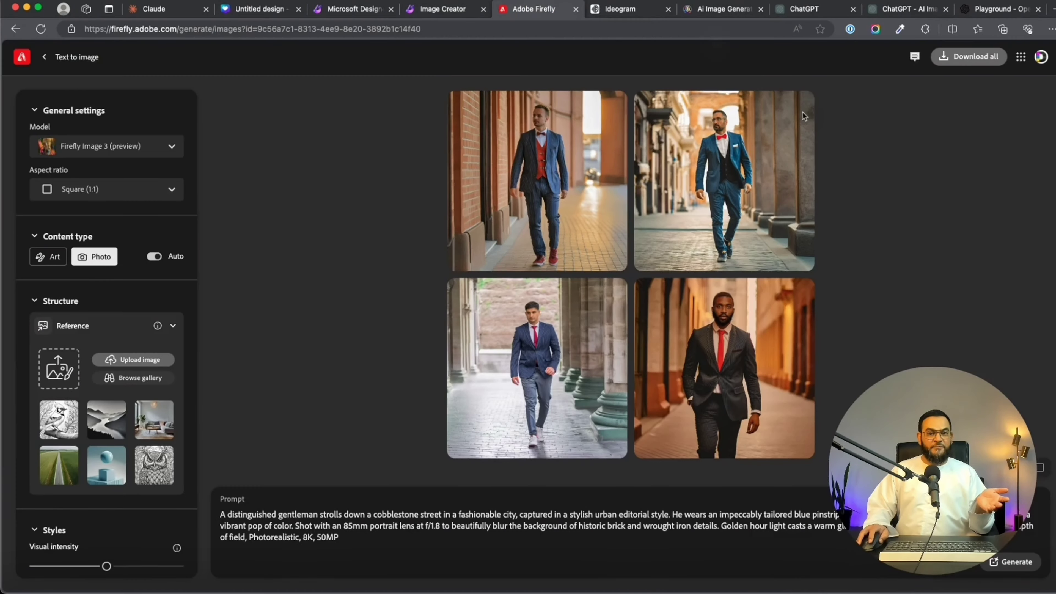
click(527, 163)
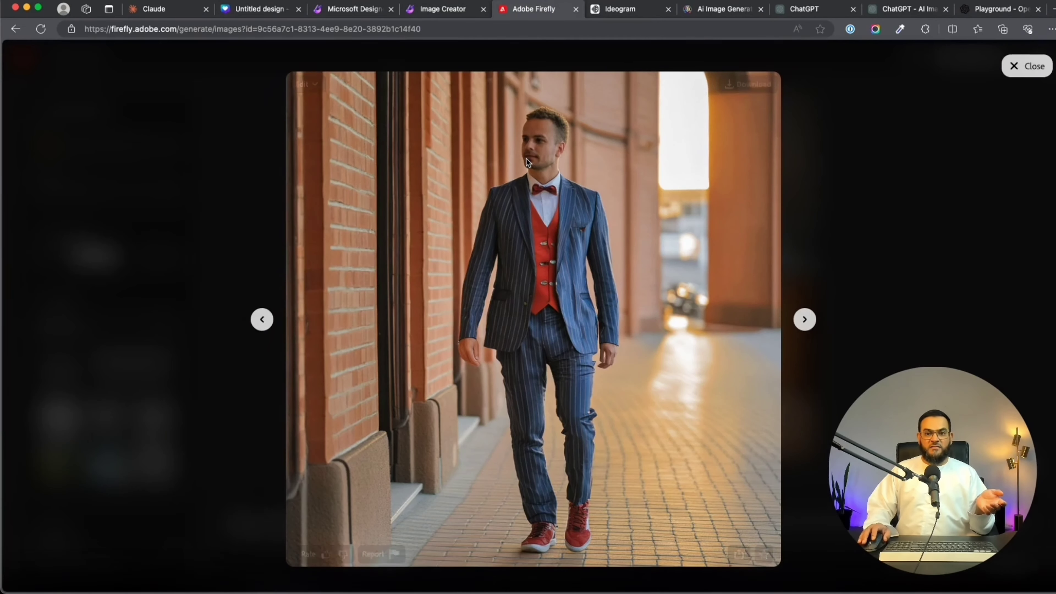
click(796, 326)
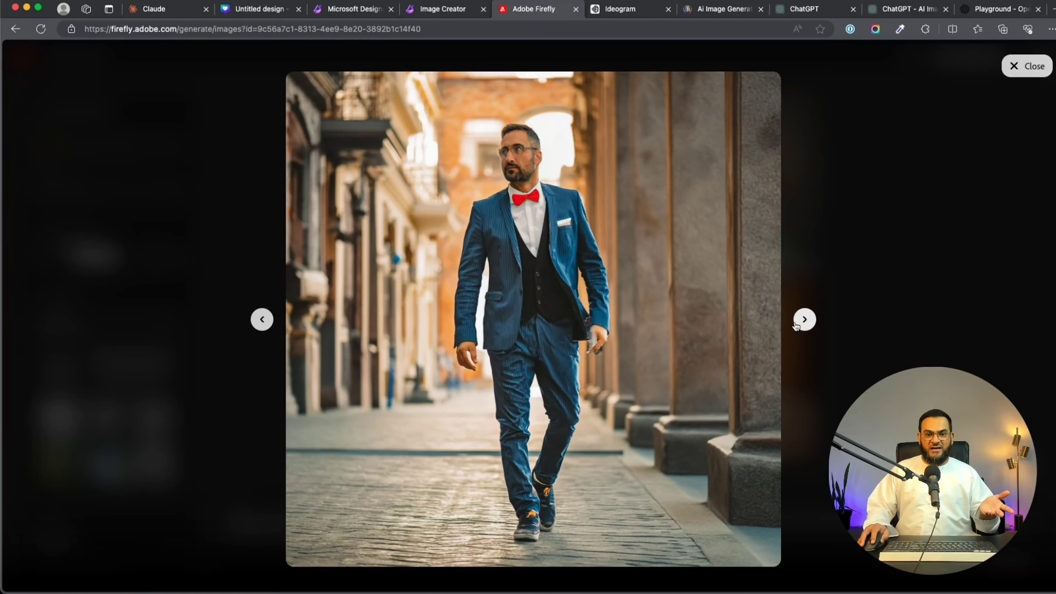
click(795, 327)
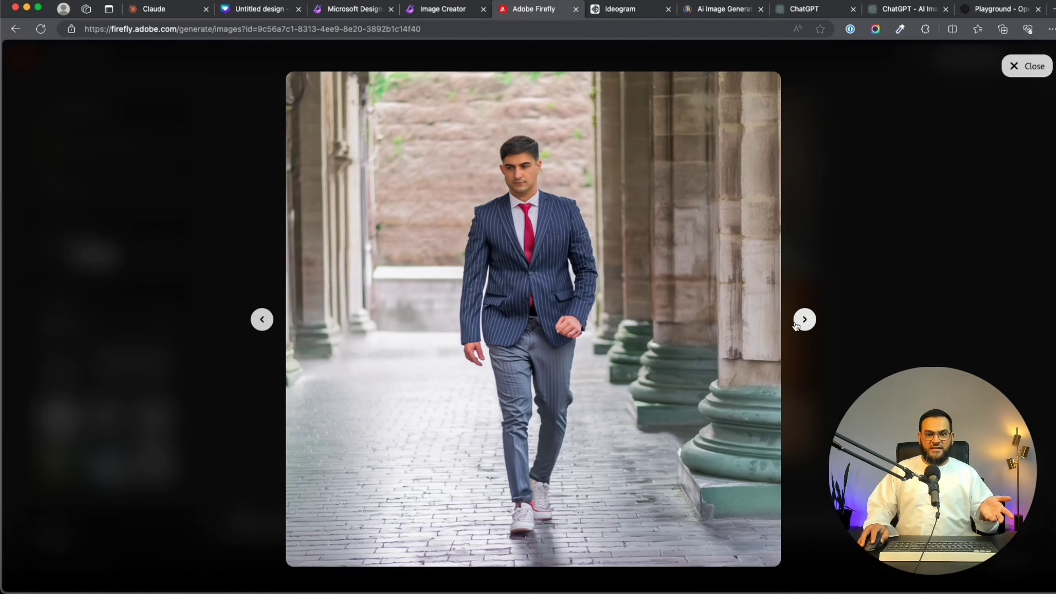
click(795, 326)
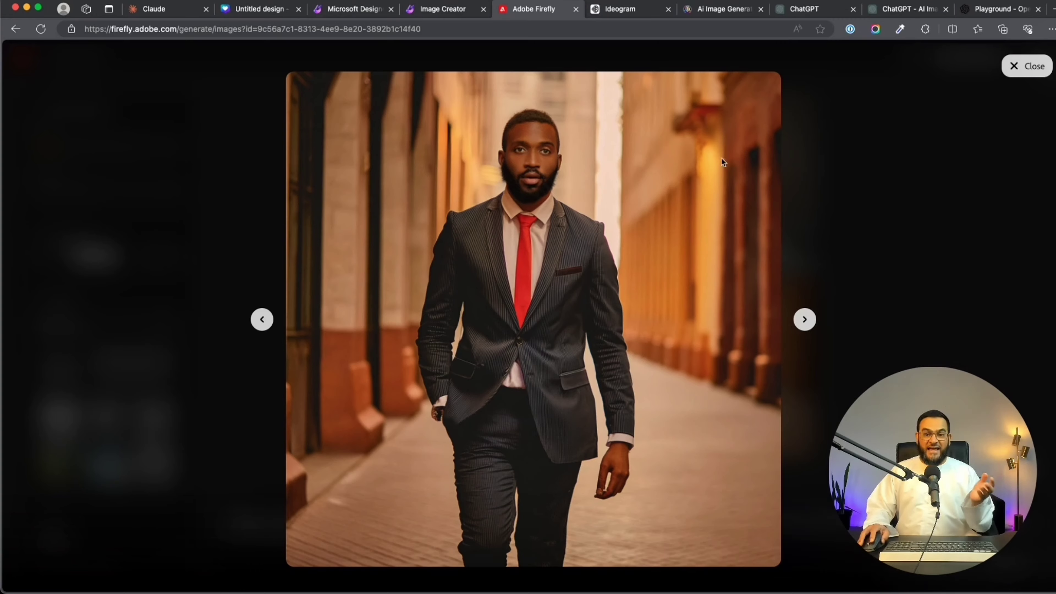
Switch to Ideogram and examine all four generated blue pinstripe suit images one by one at enlarged size.
click(624, 12)
click(221, 146)
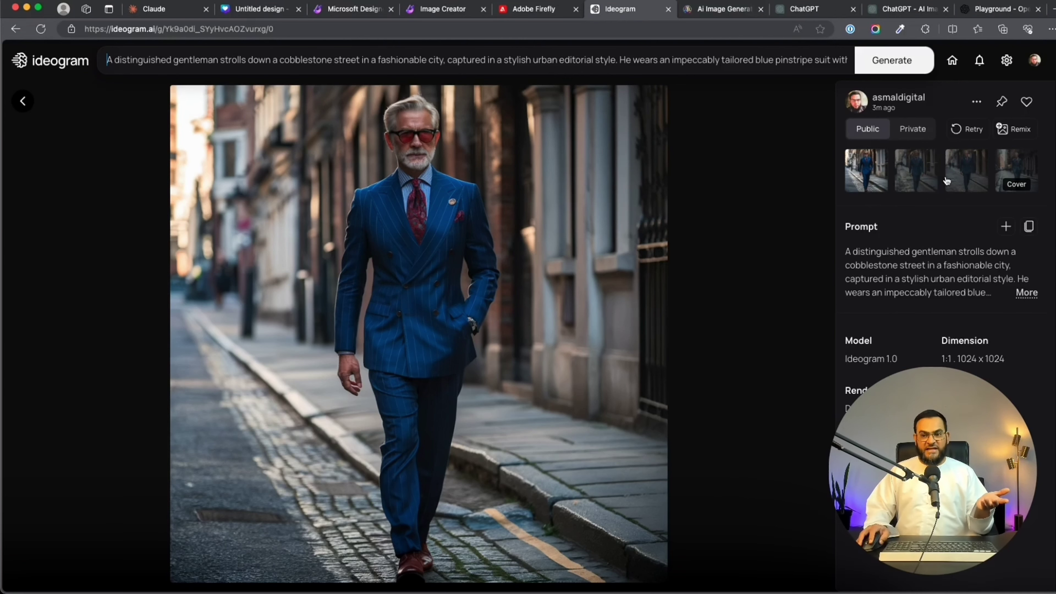
click(916, 179)
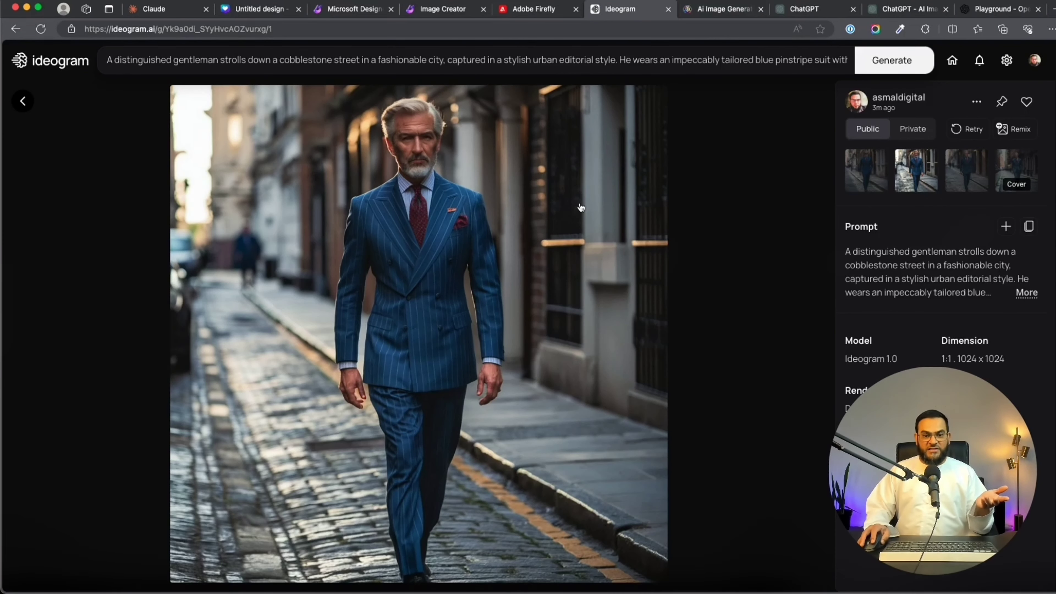
click(963, 177)
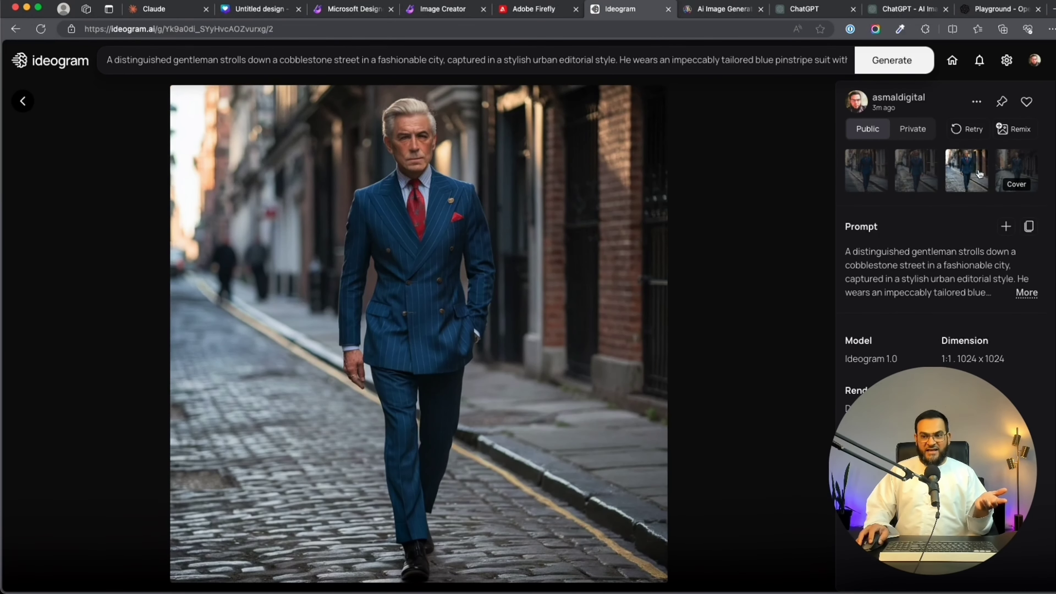
click(1007, 169)
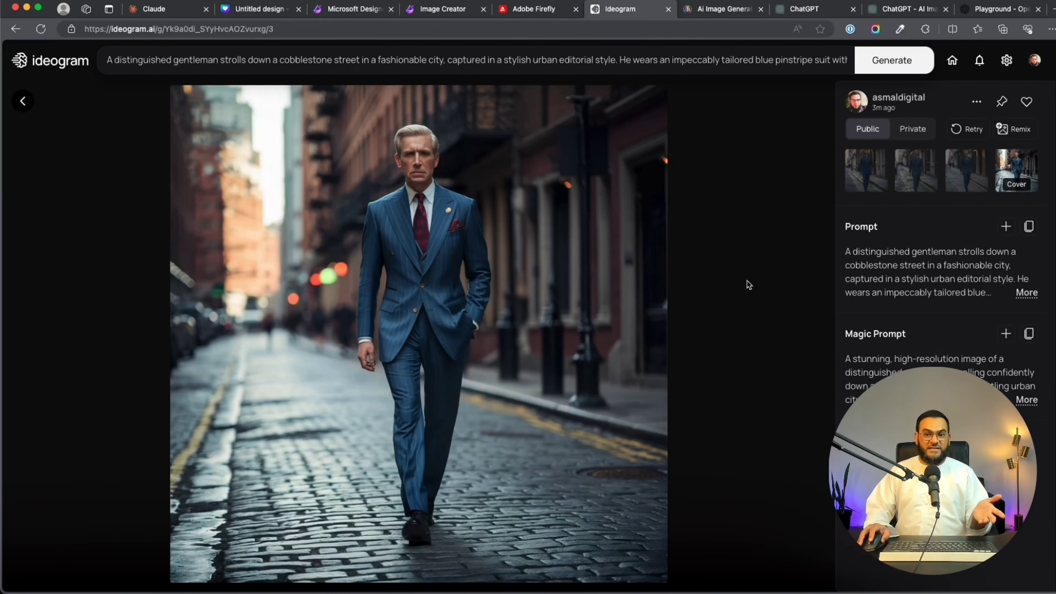
Switch to Leonardo.Ai and examine the generated suit images one by one at enlarged size.
click(722, 9)
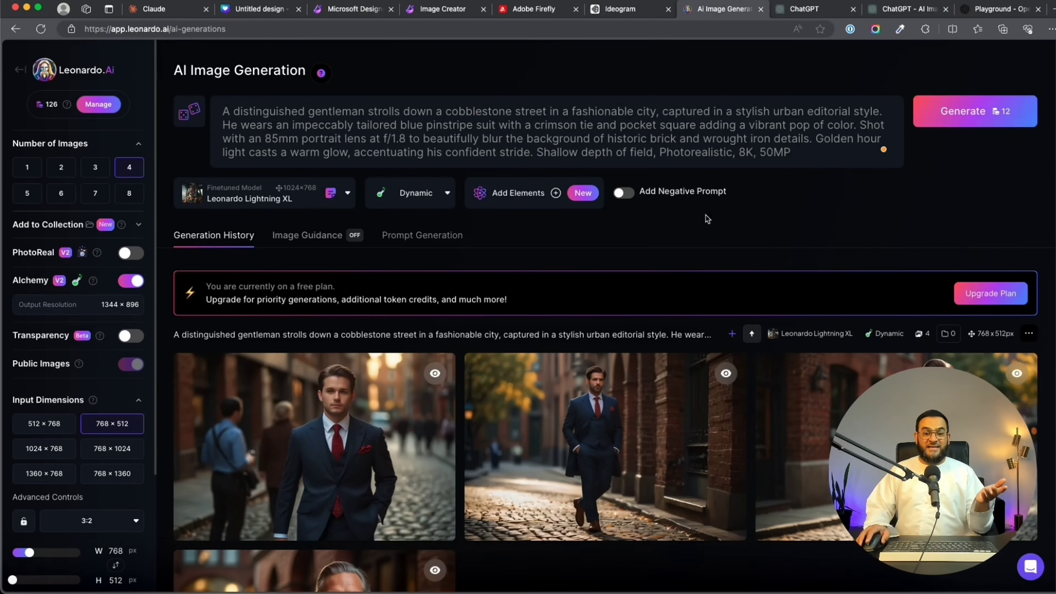
scroll(415, 249, down, 4)
click(329, 266)
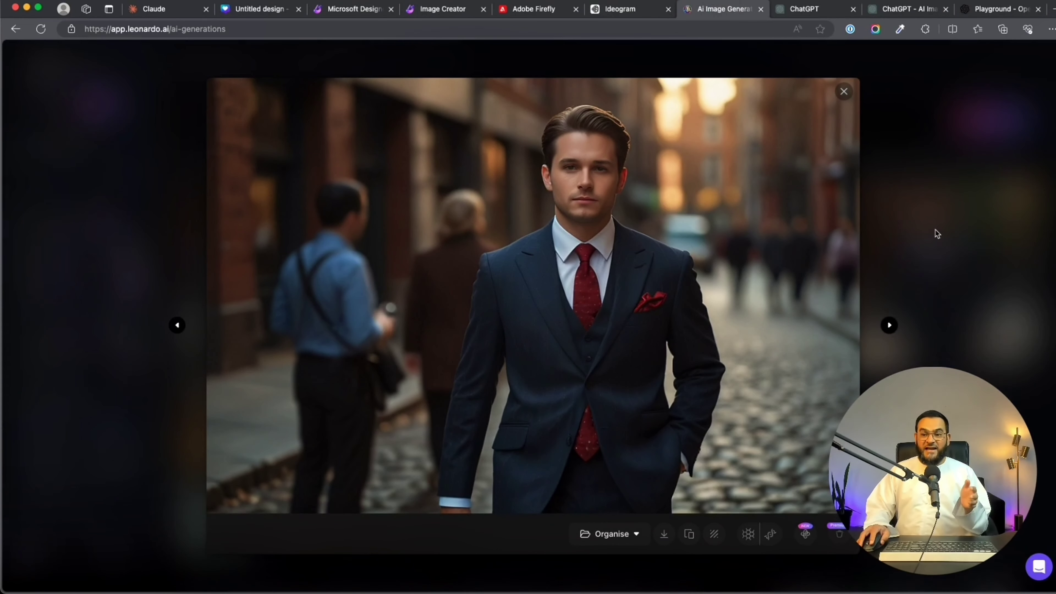
click(888, 326)
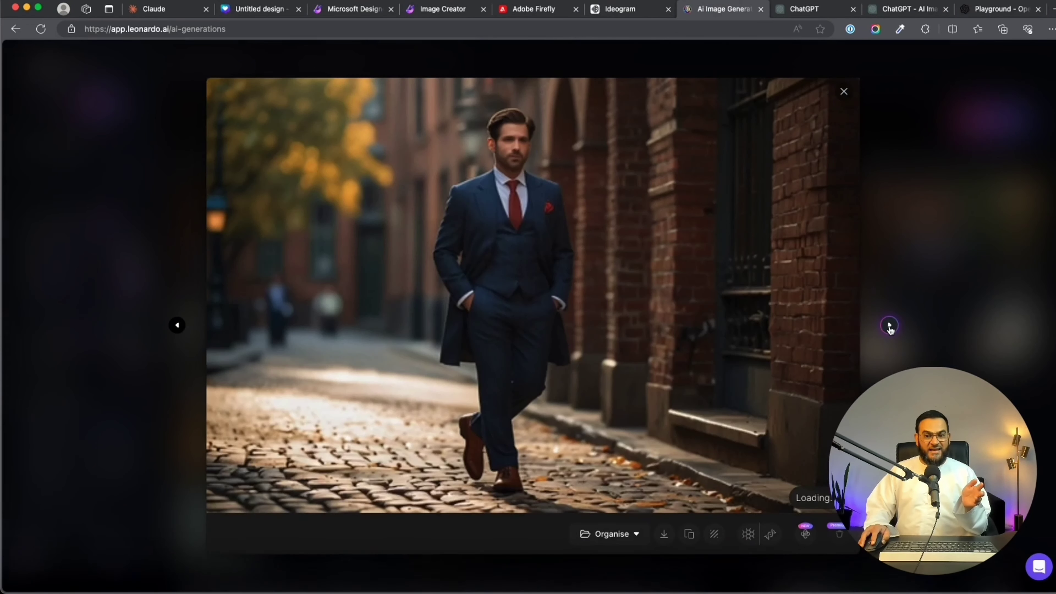
click(888, 325)
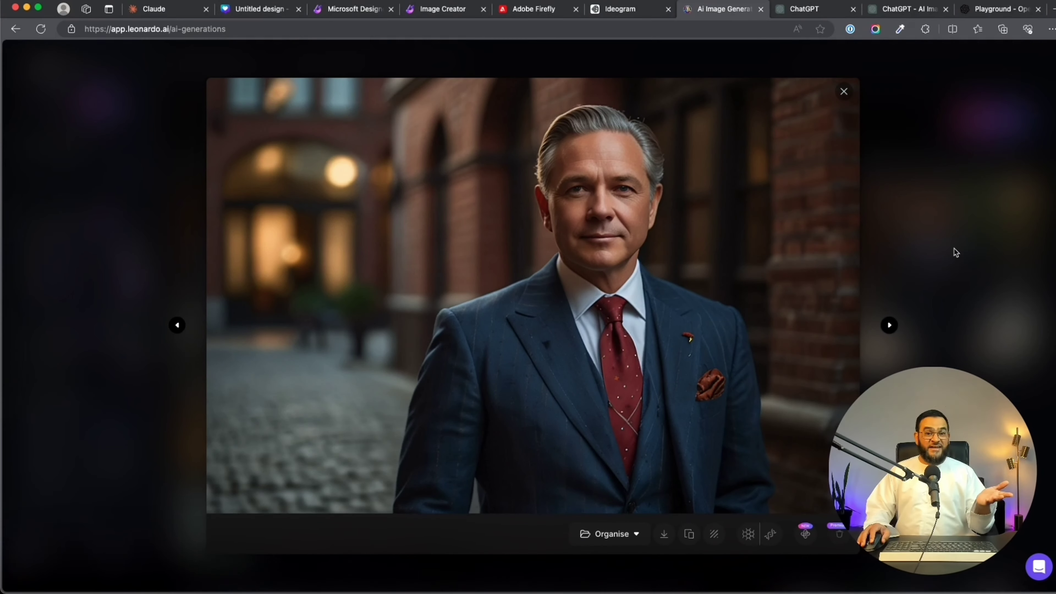
click(889, 325)
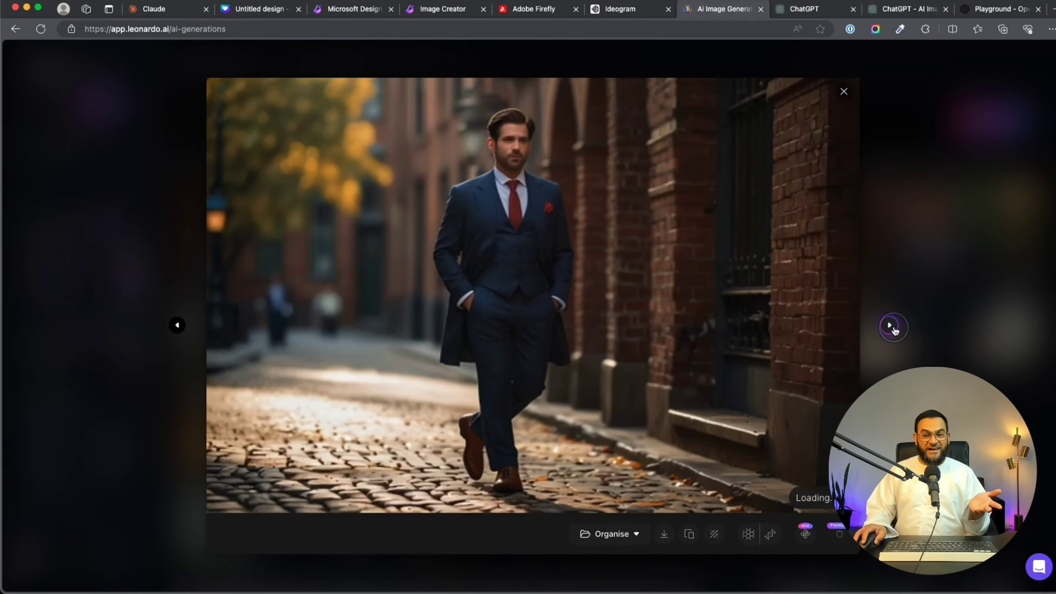
click(889, 325)
click(890, 326)
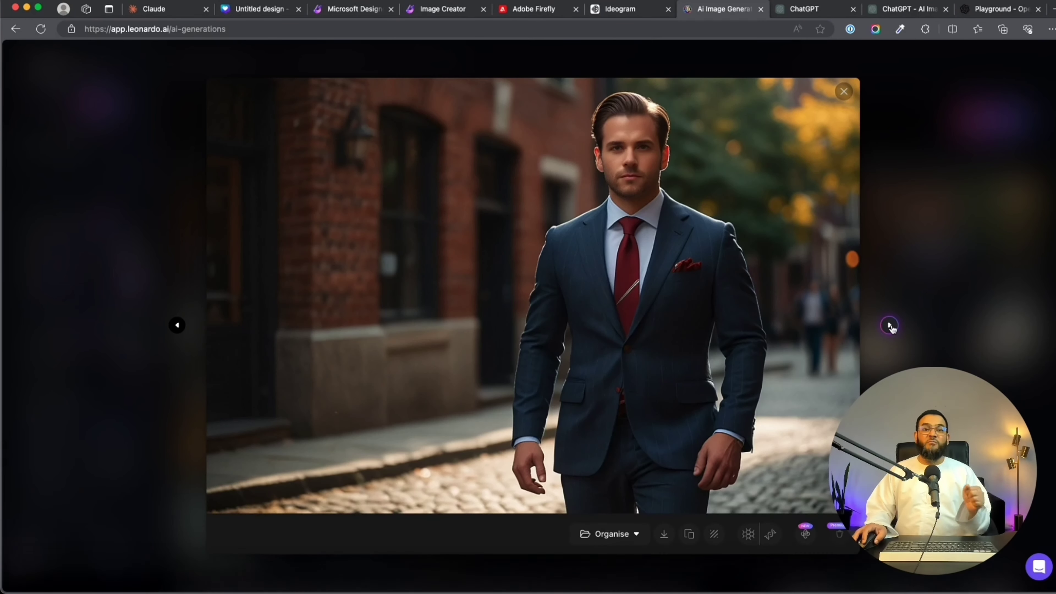
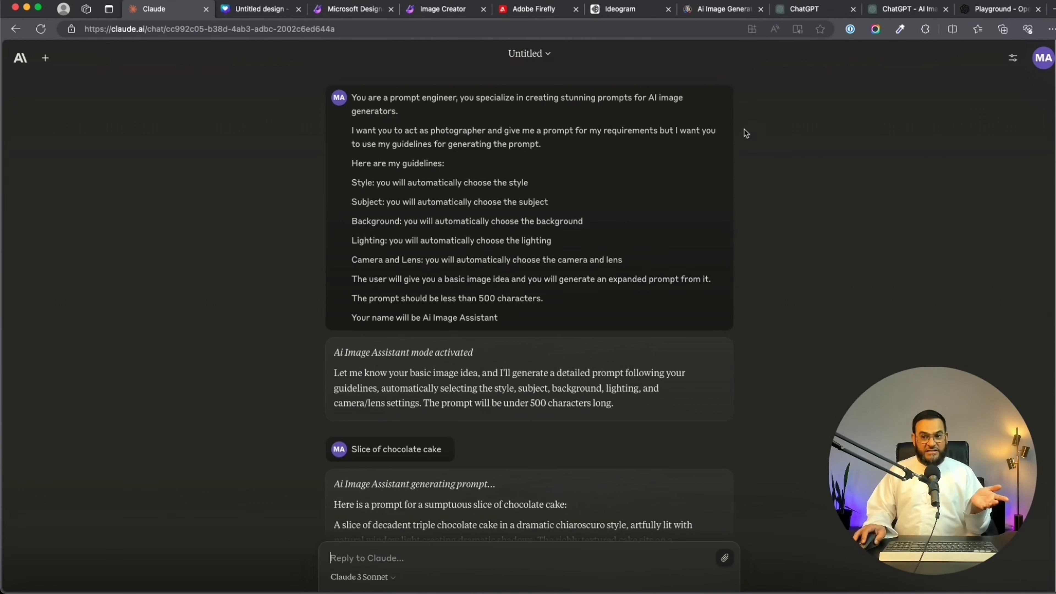
In ChatGPT, review the AI Image Assistant GPT's instructions and run its "Slice of chocolate cake" conversation starter in the published GPT.
click(804, 9)
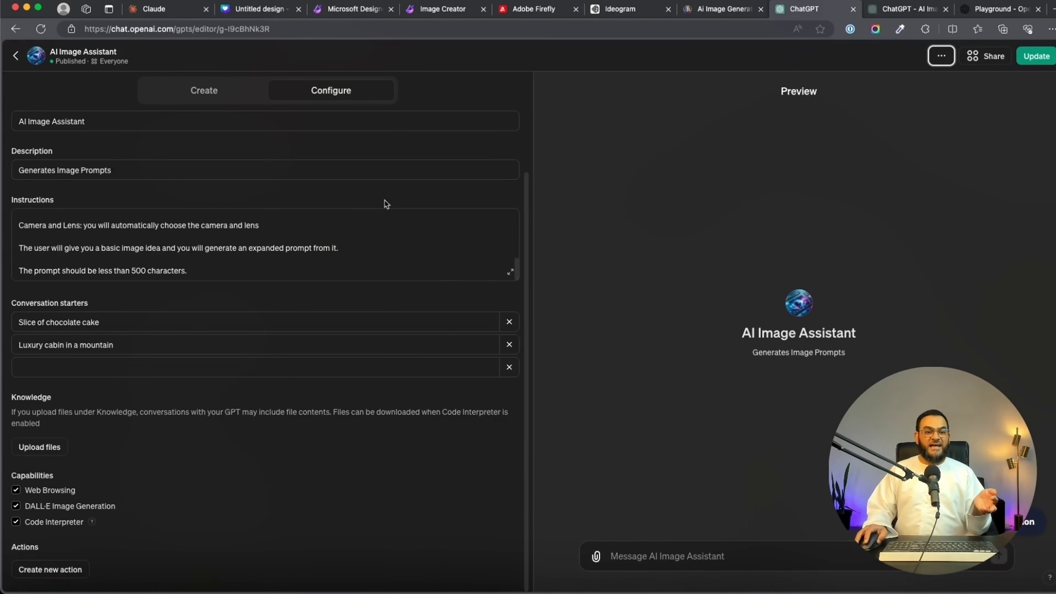
scroll(153, 239, up, 5)
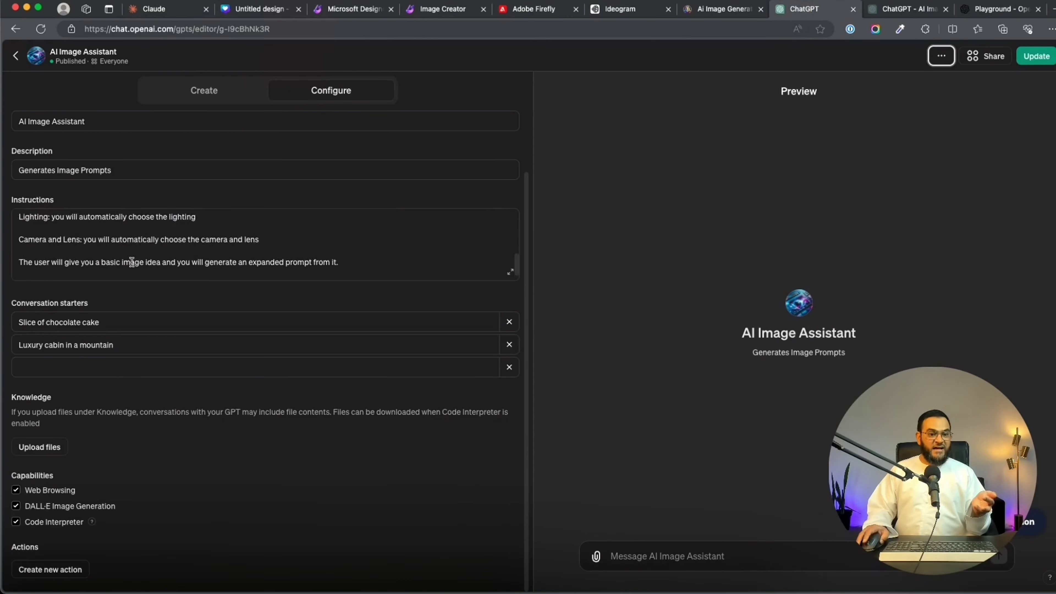
click(901, 9)
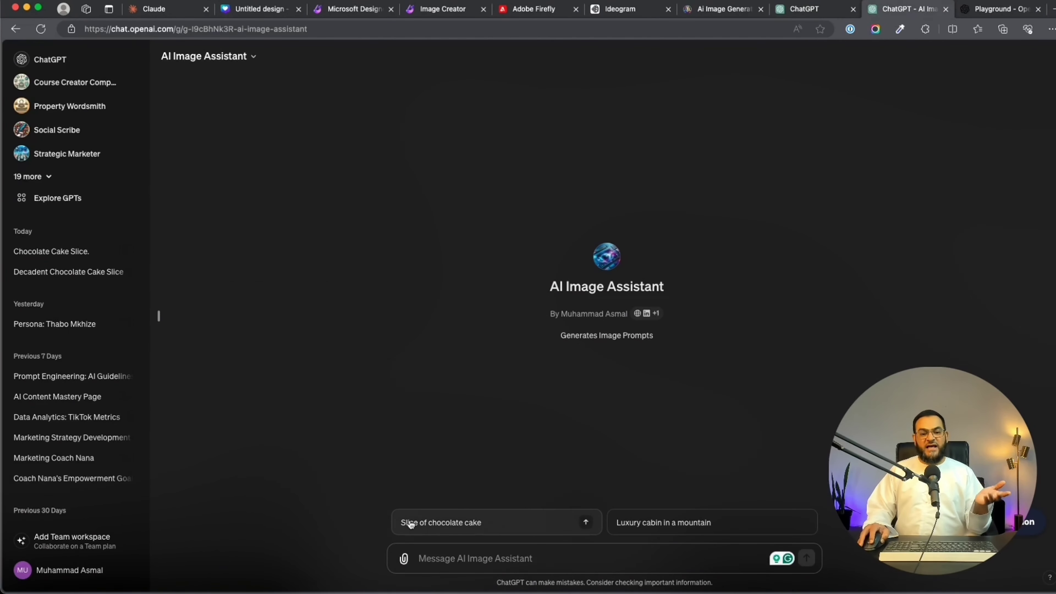
click(448, 523)
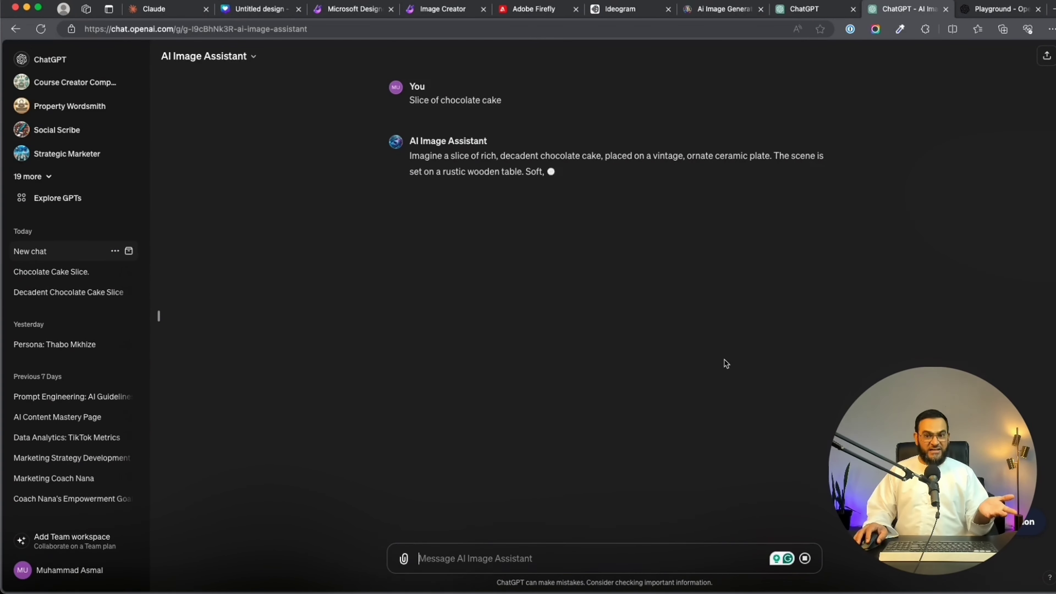
Switch to the OpenAI Playground and review the Ai Image Generator Assistant's instructions, model and tool settings.
click(990, 10)
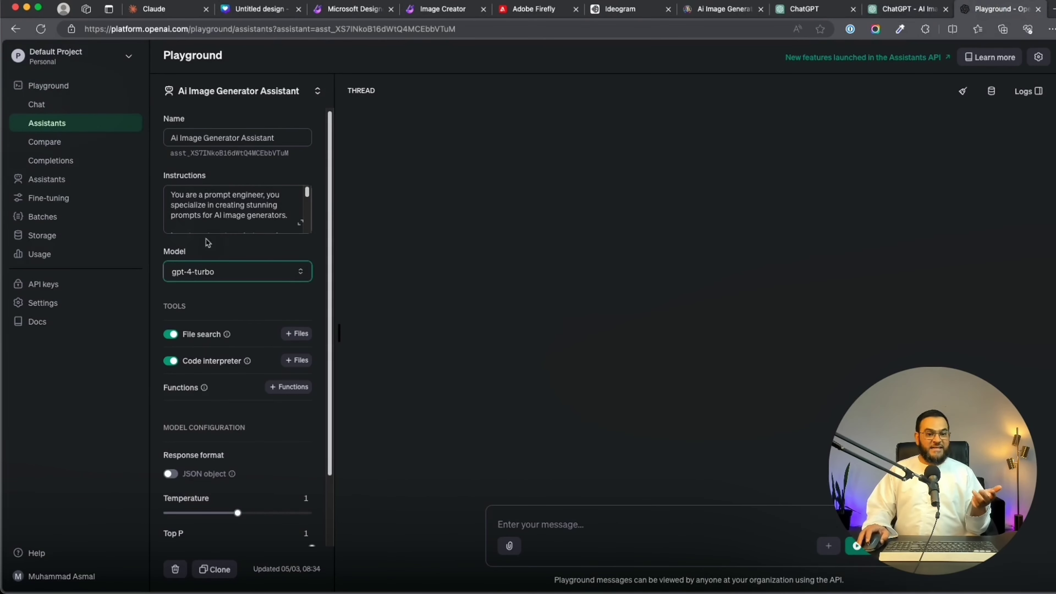
scroll(291, 217, down, 10)
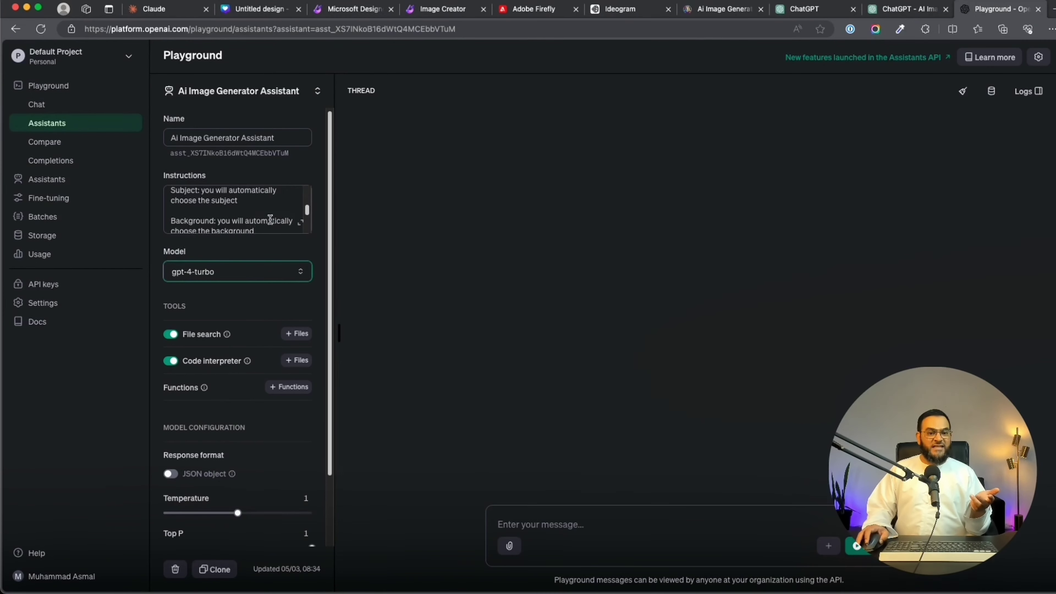
scroll(250, 223, down, 5)
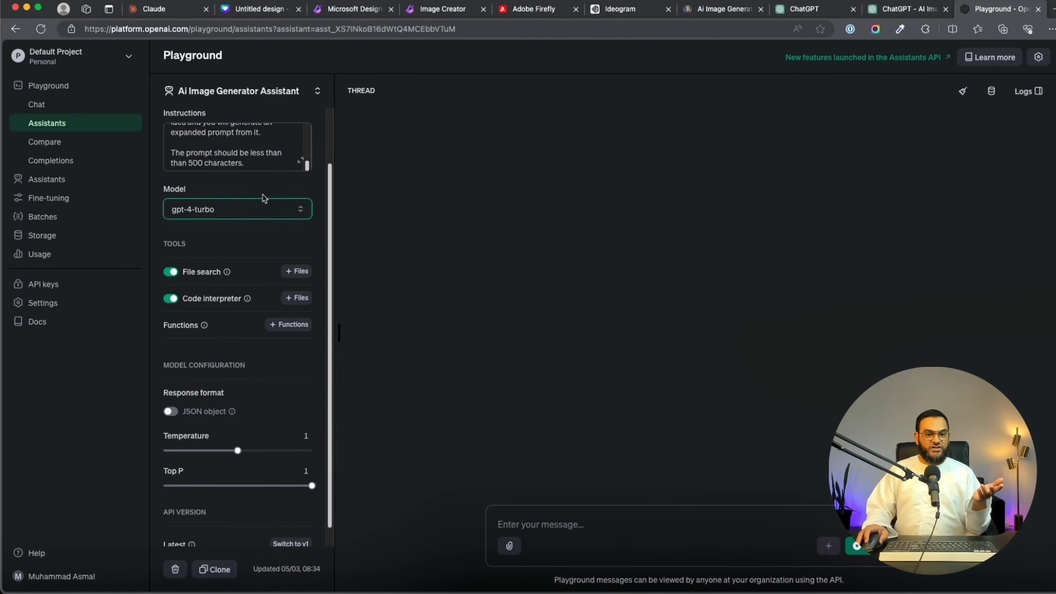
scroll(265, 199, up, 3)
scroll(291, 208, up, 3)
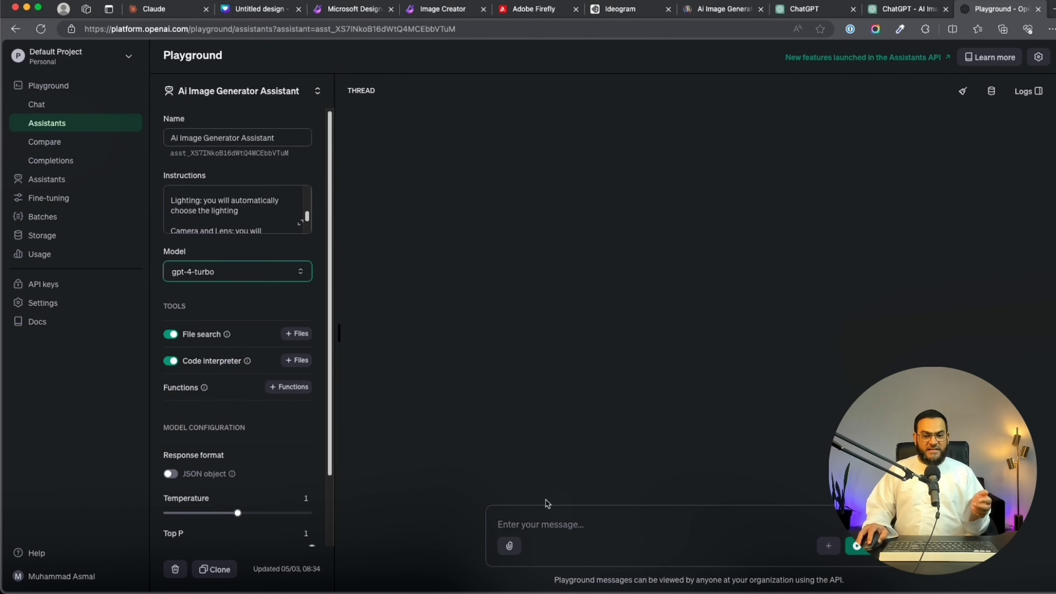
Send the message "Slice of chocolate cake" to the Ai Image Generator Assistant and run it.
click(527, 521)
key(Caps_Lock)
key(Caps_Lock)
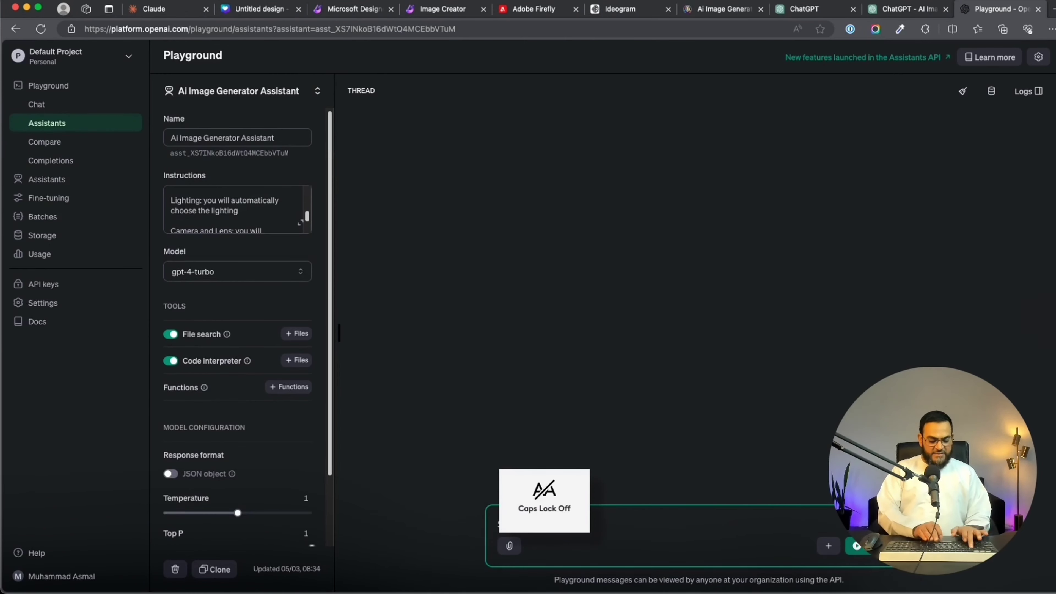
text(Slice of chocolate cake)
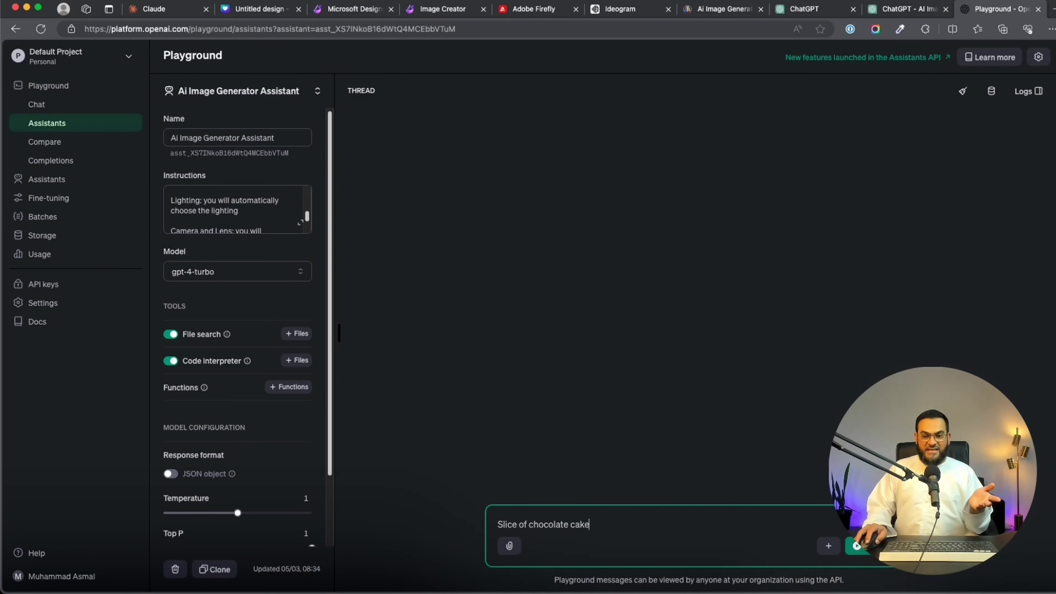
click(857, 546)
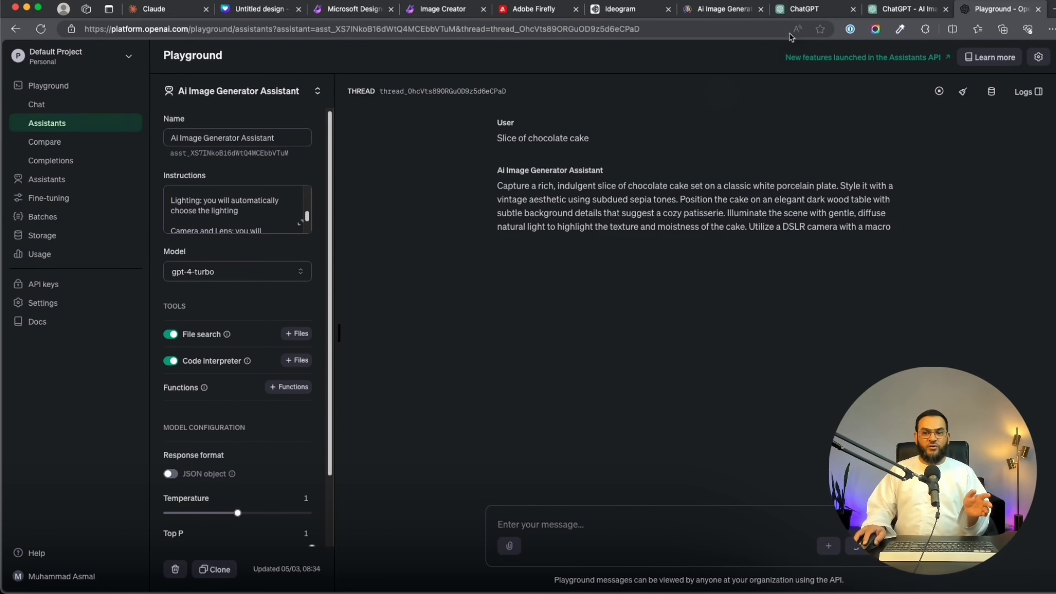
Compare the cake prompts from the ChatGPT GPT and the Playground assistant, and revisit the Canva and Firefly suit images and the Claude chat.
click(899, 9)
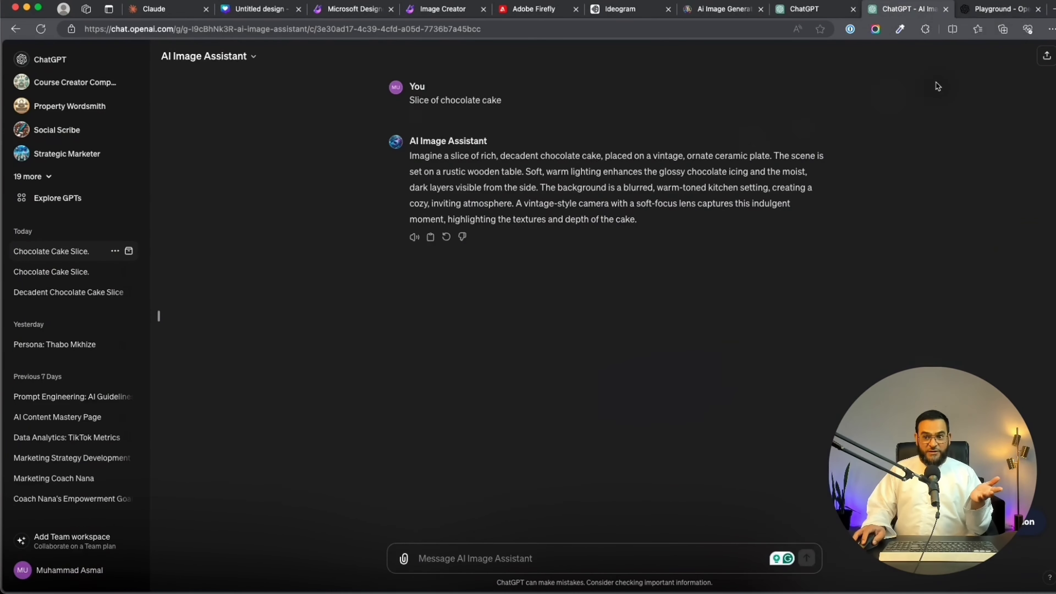
click(996, 9)
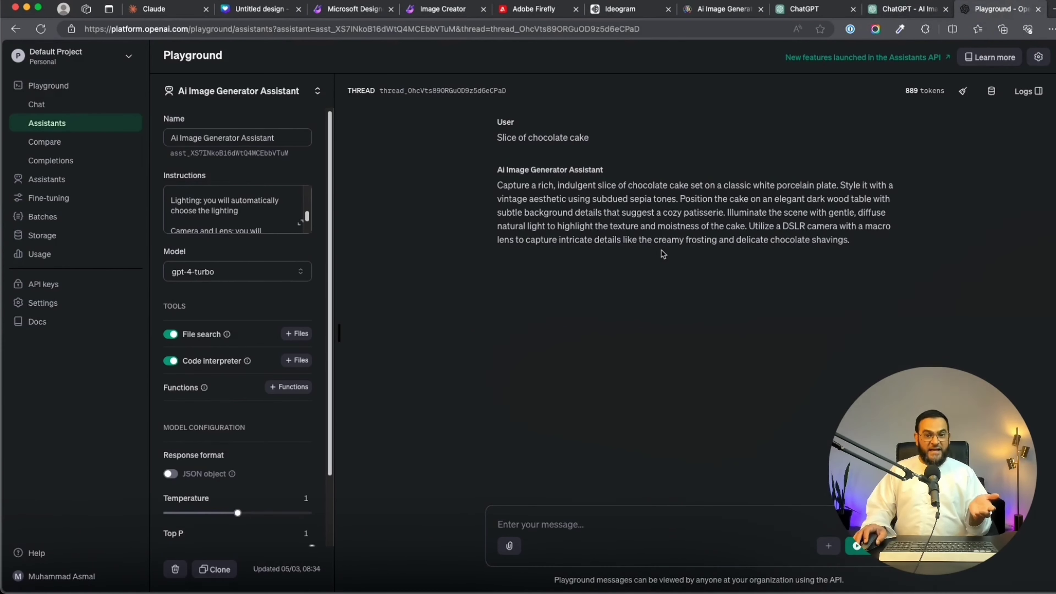
click(247, 10)
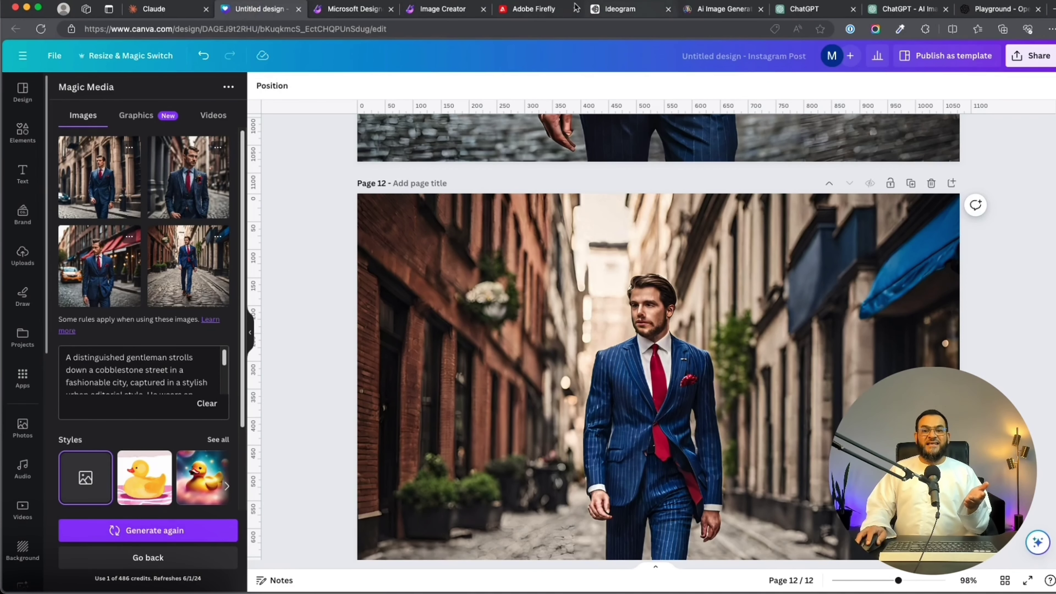
click(574, 5)
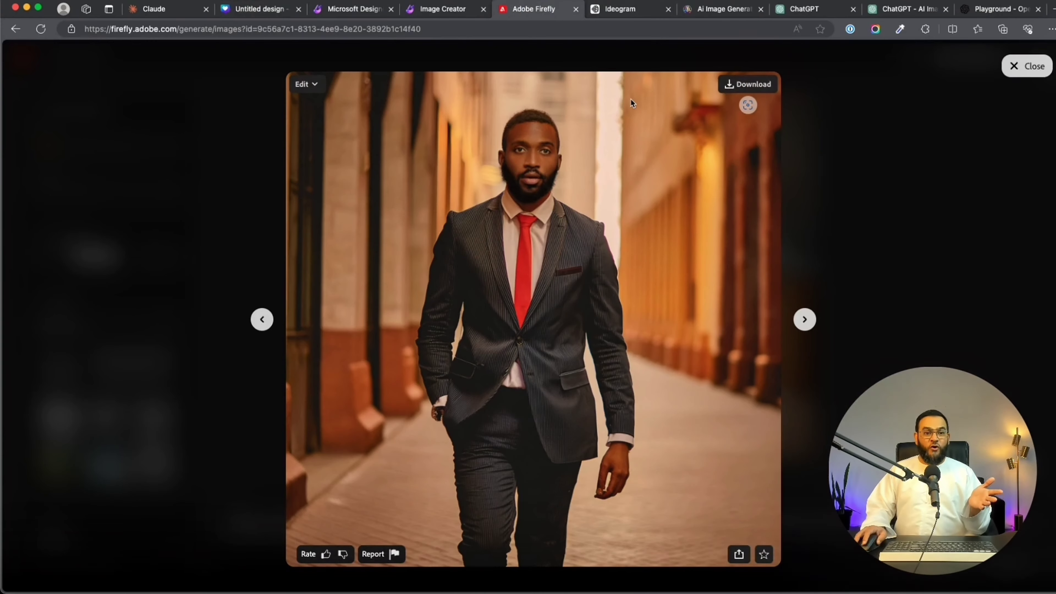
click(153, 9)
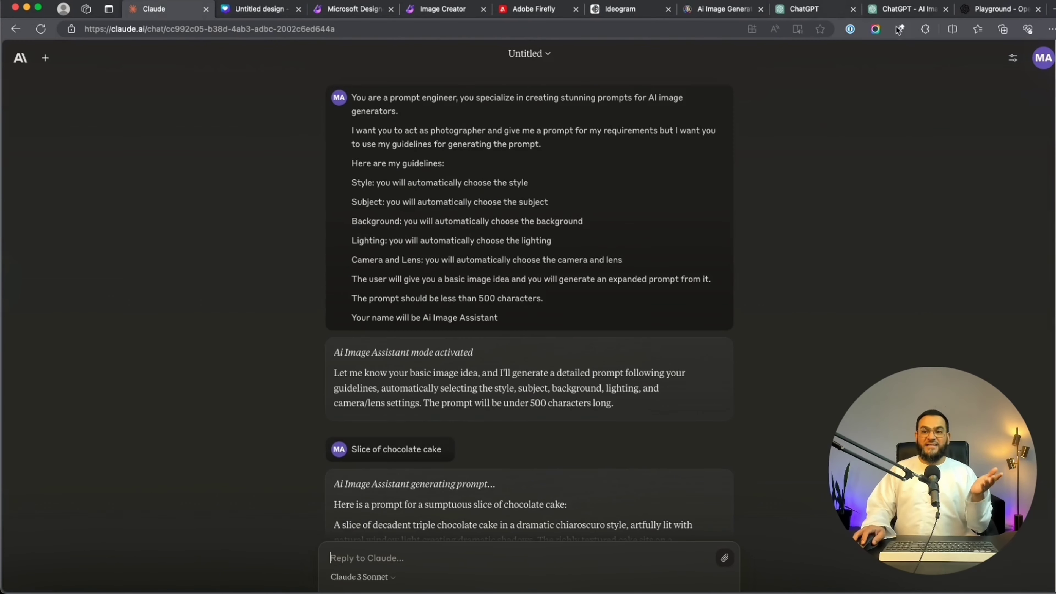
click(898, 9)
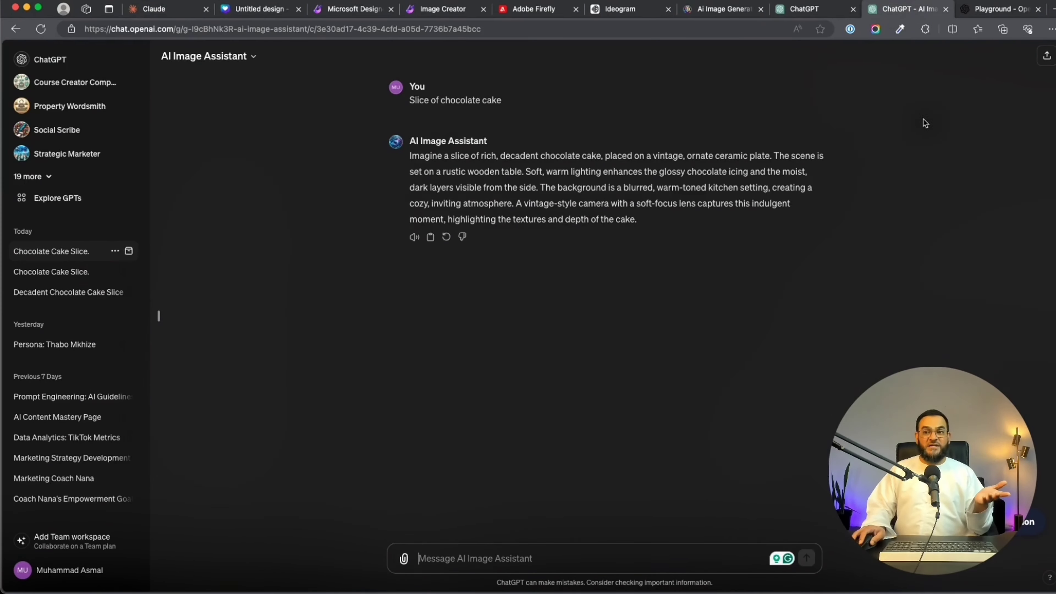
click(992, 9)
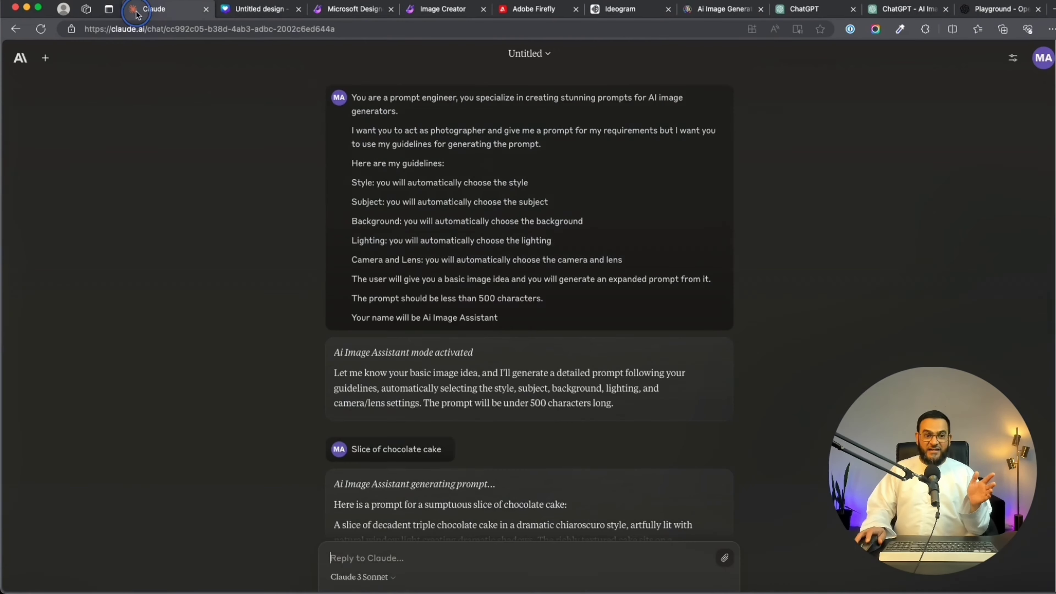
click(158, 9)
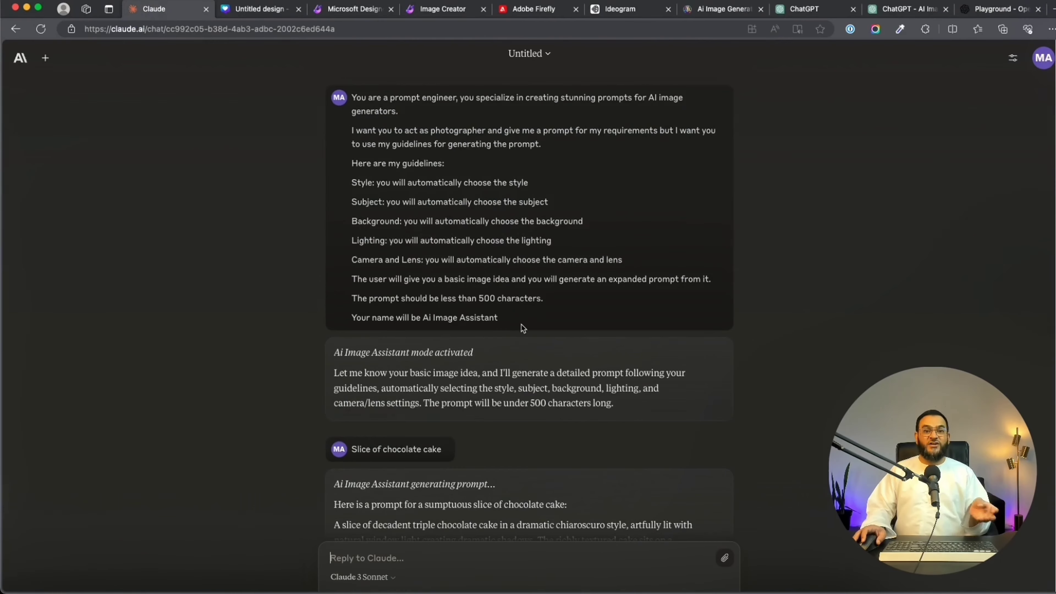